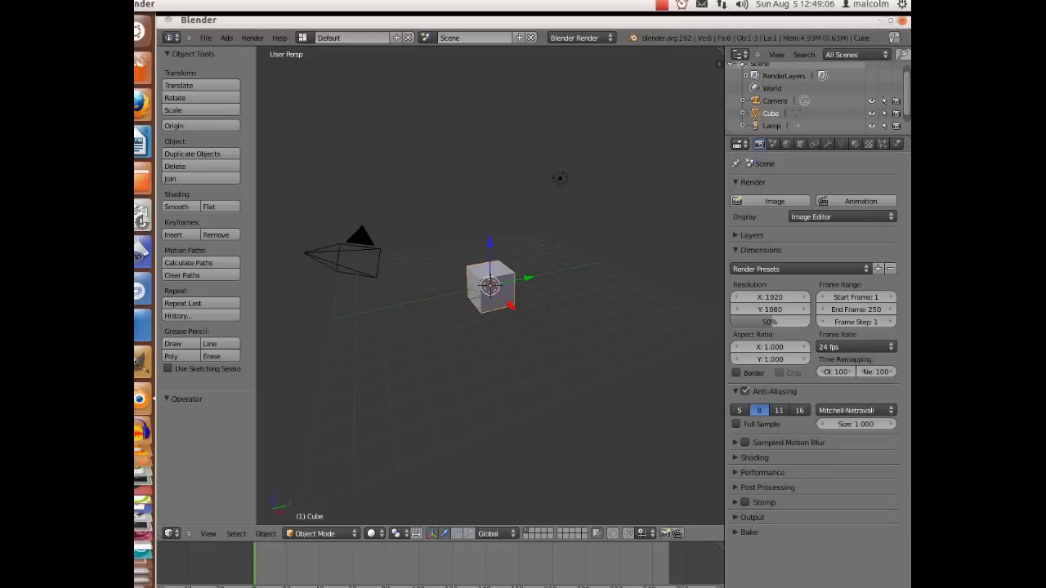
Replace the default cube with a mesh plane scaled up by about 5.18
key(x)
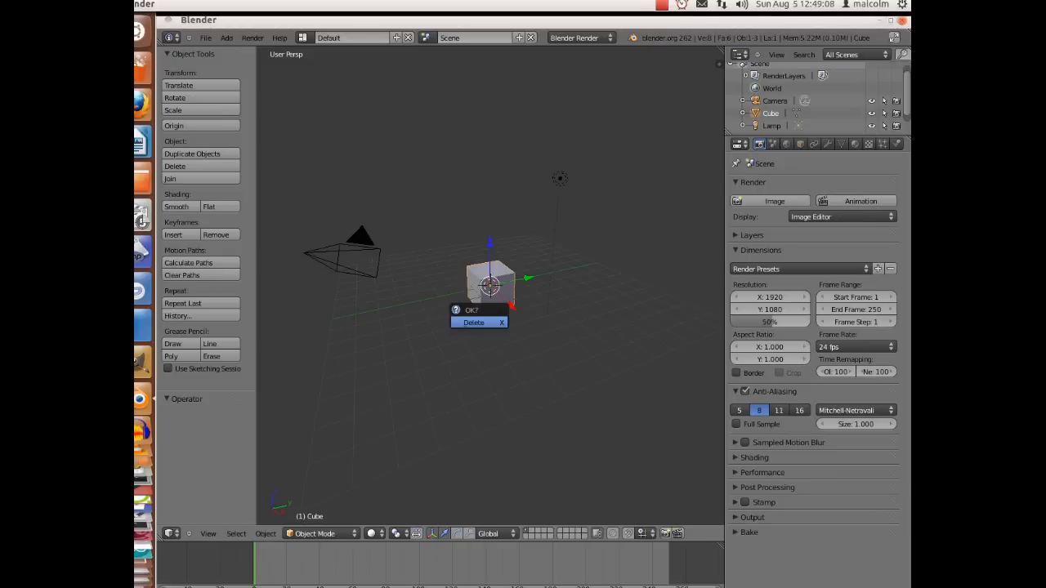
click(478, 322)
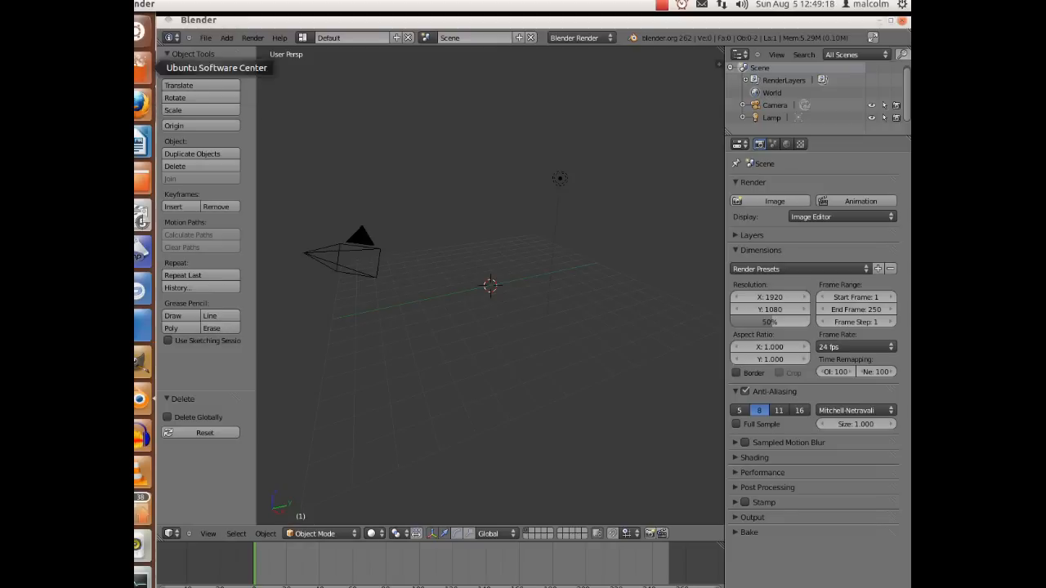
click(227, 38)
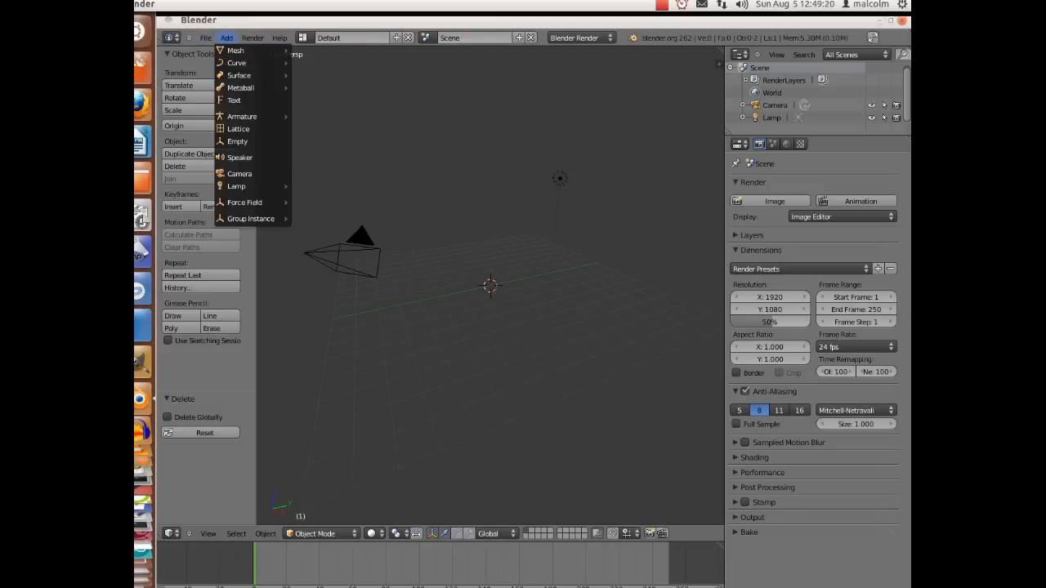
mouse_move(237, 50)
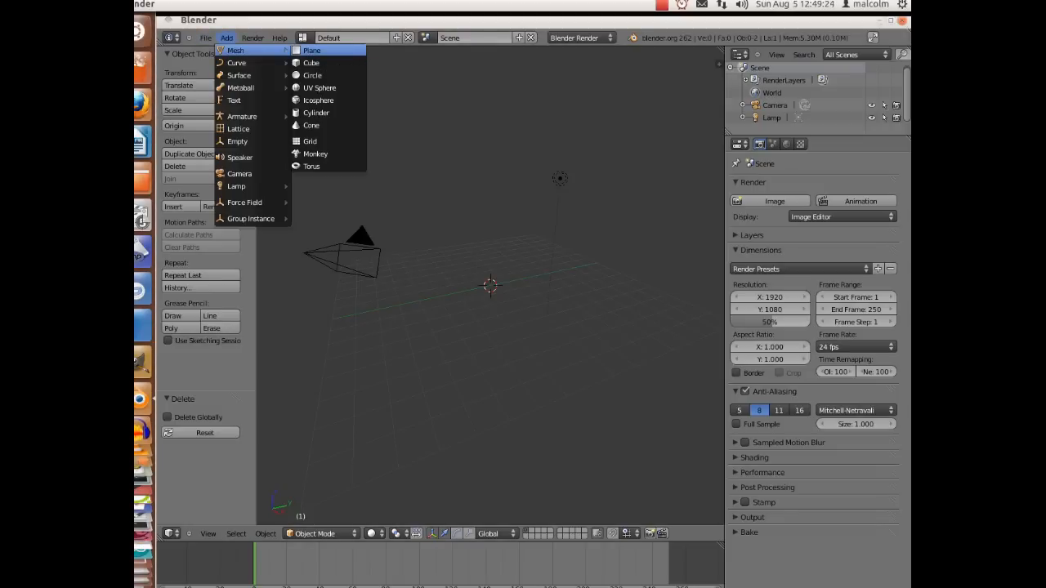
click(312, 51)
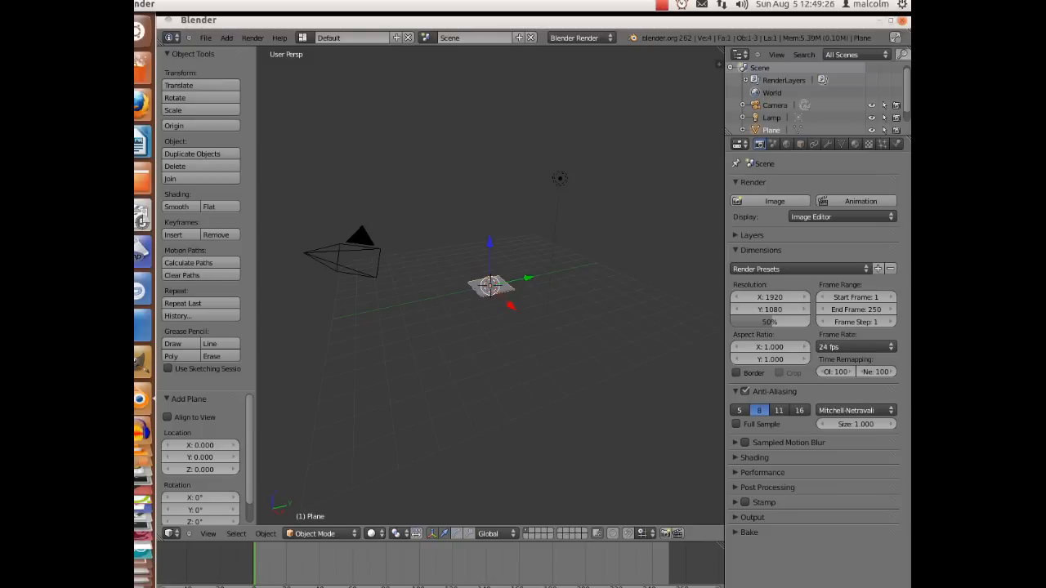
key(s)
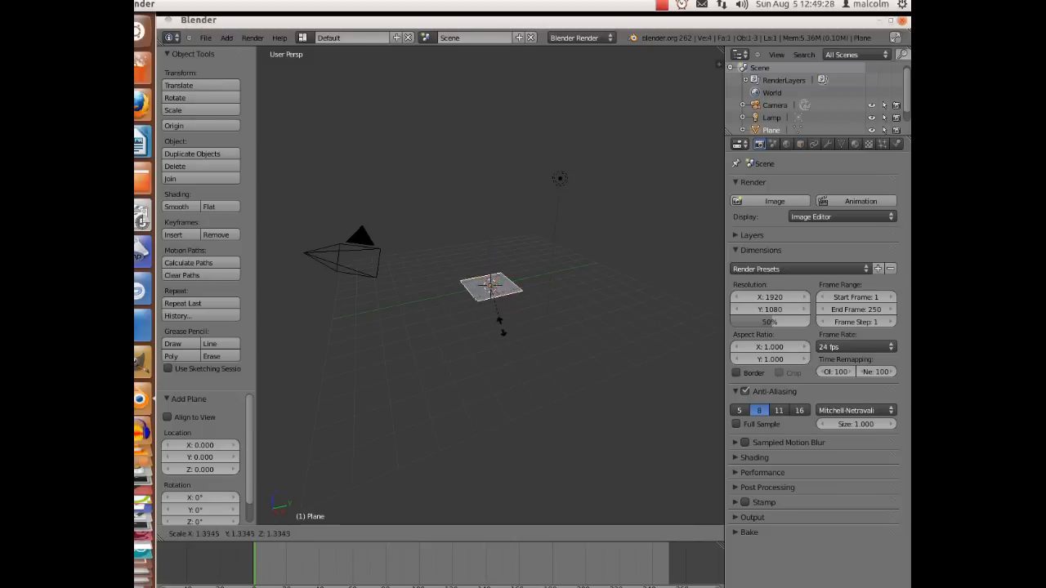
click(534, 445)
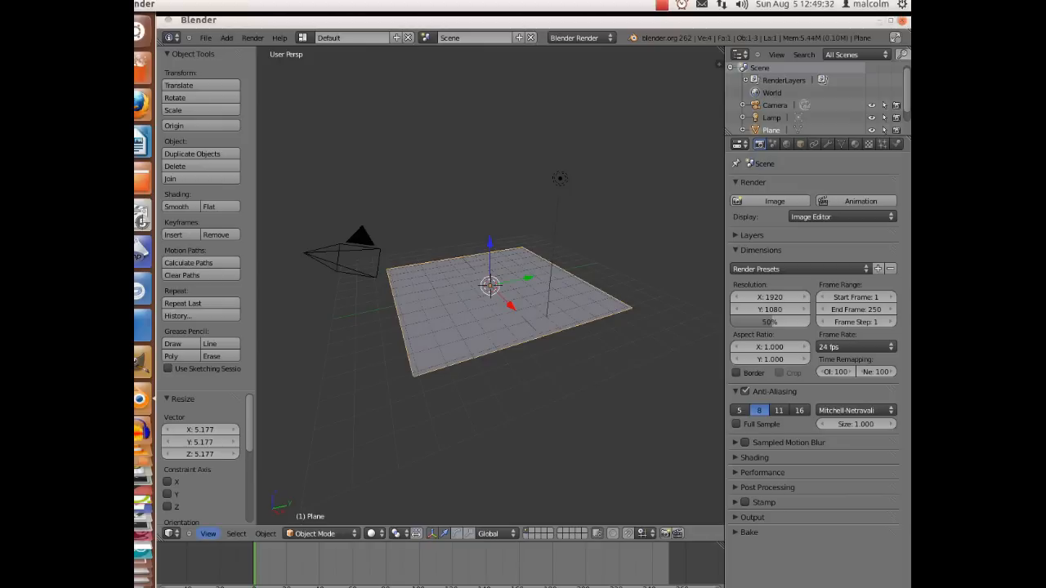
Set the 3D viewport to the front orthographic view
click(208, 533)
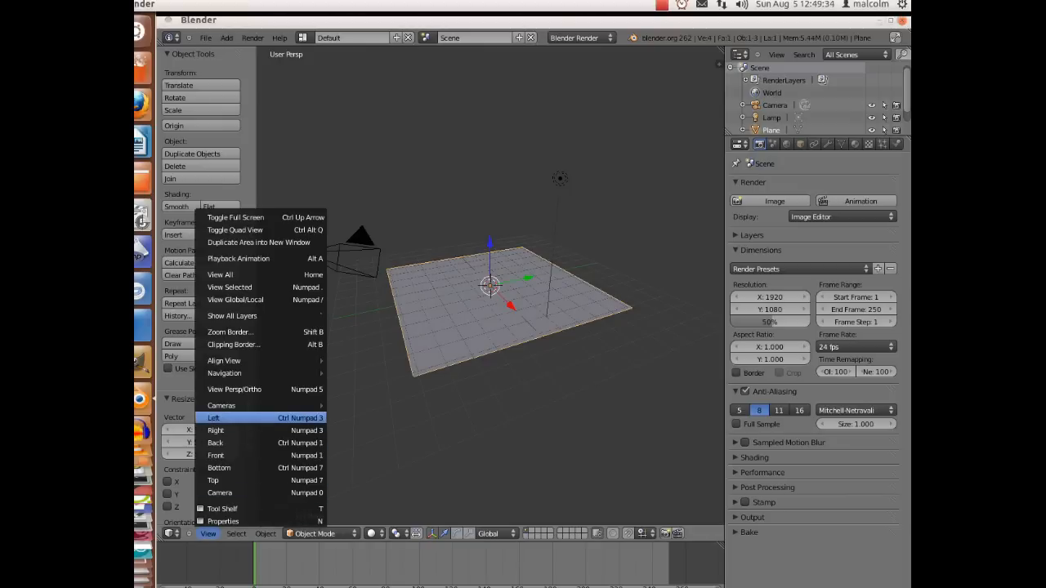
click(237, 455)
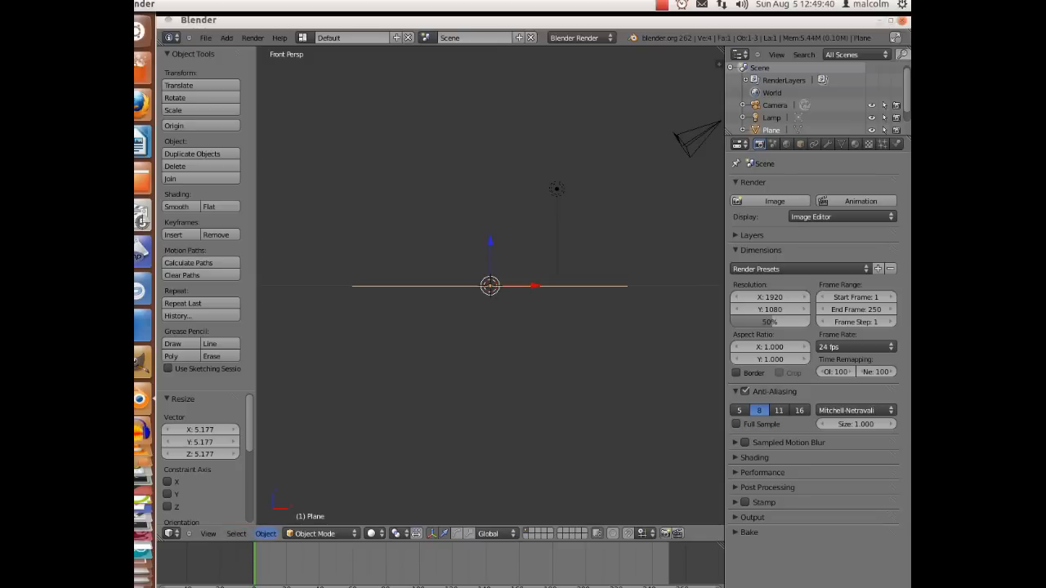
click(208, 534)
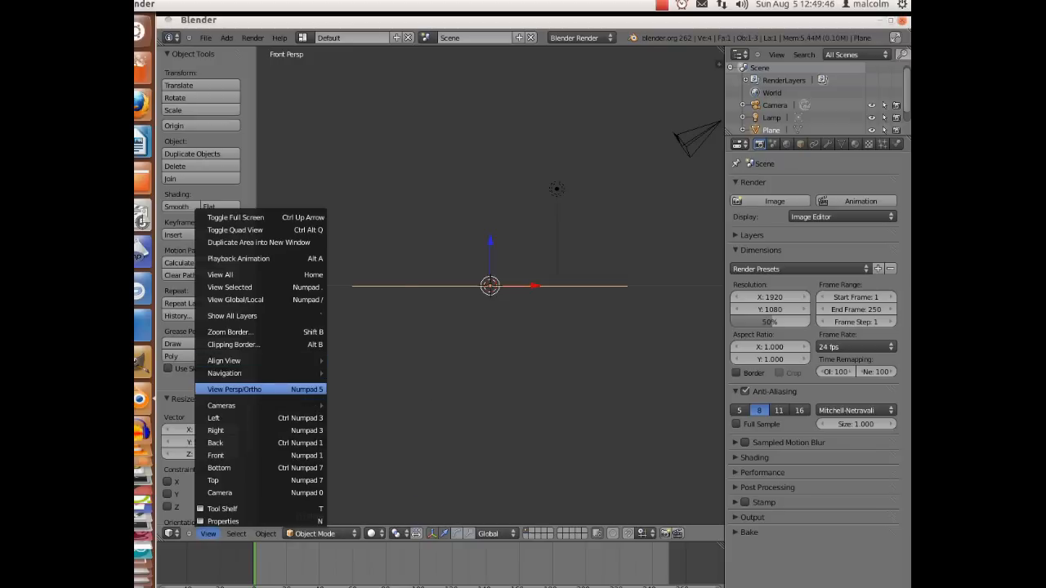
click(235, 389)
scroll(490, 286, up, 4)
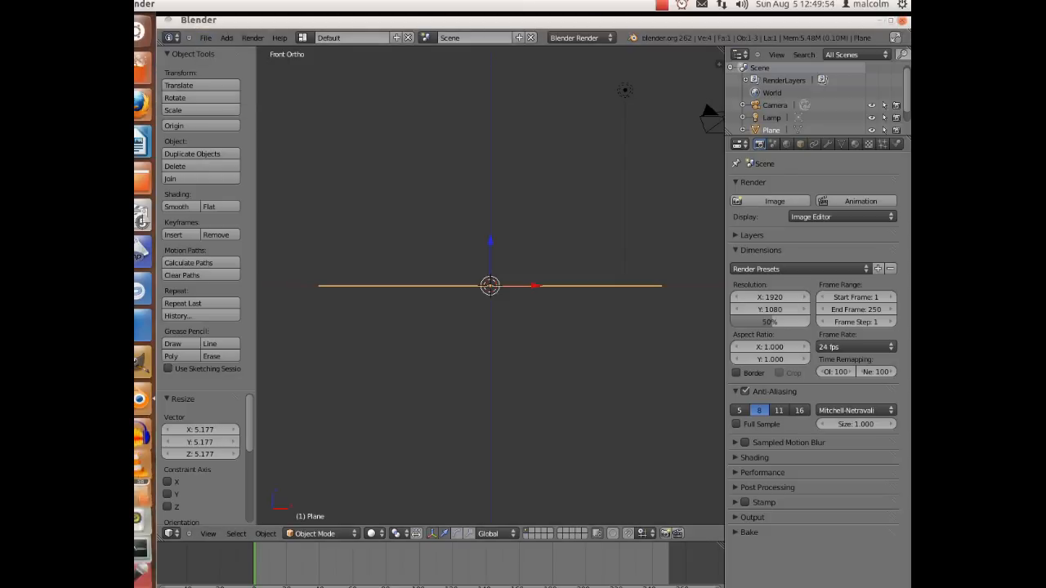
Switch to Firefox and open the Fire Logo Designer page on flamingtext.com
click(142, 104)
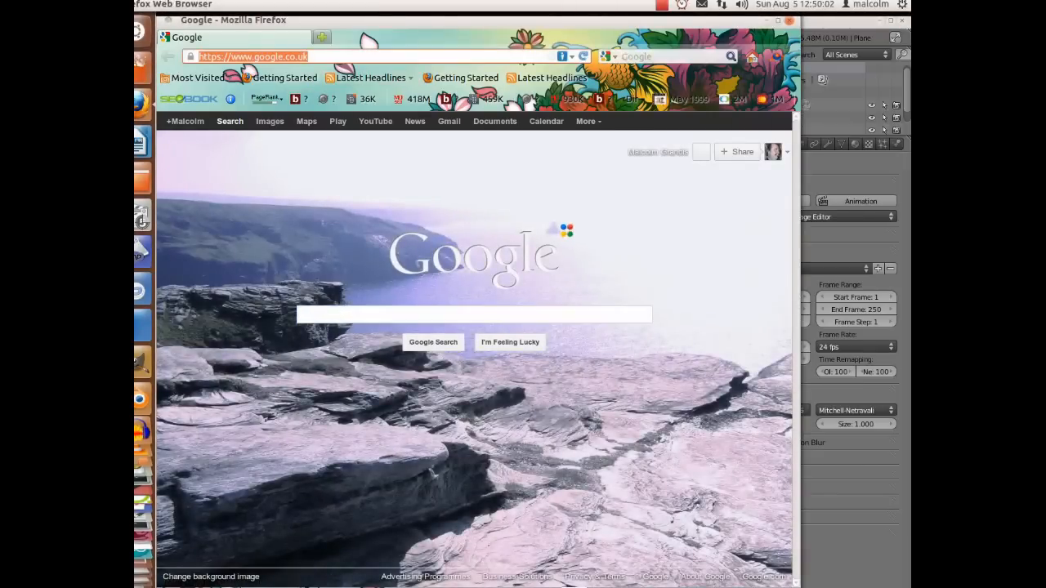
text(fla)
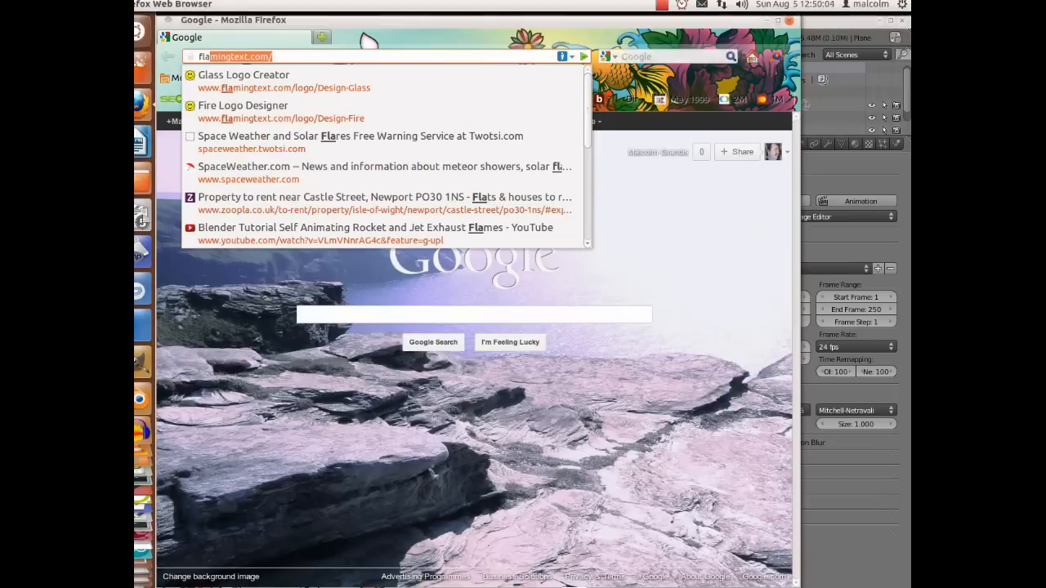
text(m)
key(Down)
key(Return)
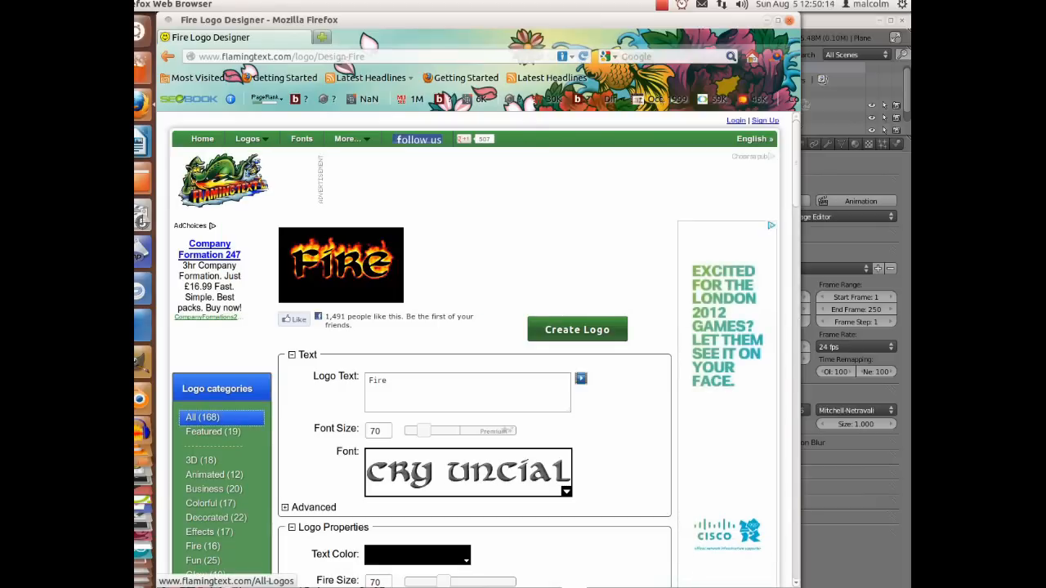
Open the Shrek logo design from the second page of FlamingText's full logo gallery
click(202, 417)
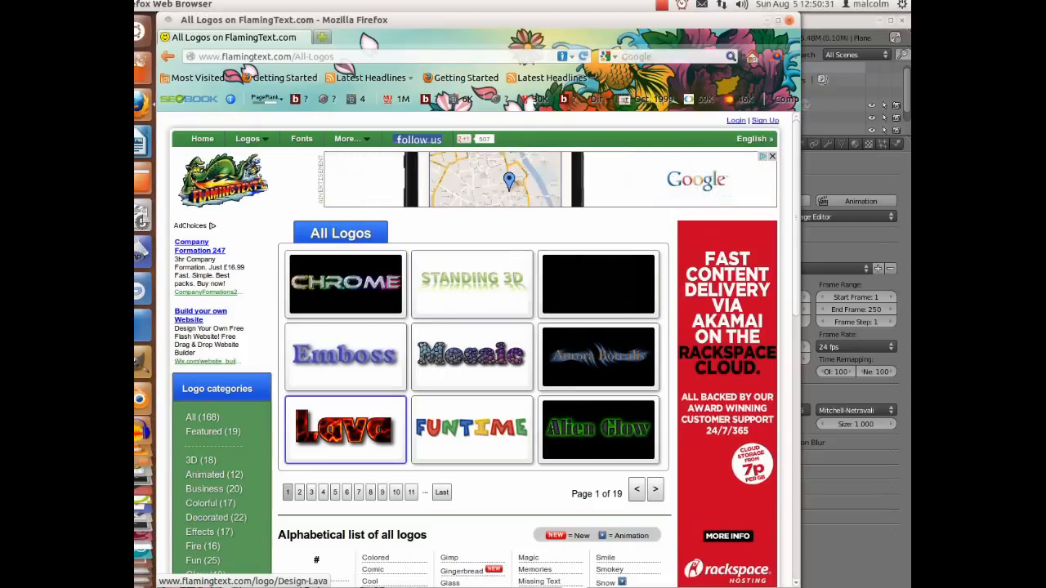
click(300, 492)
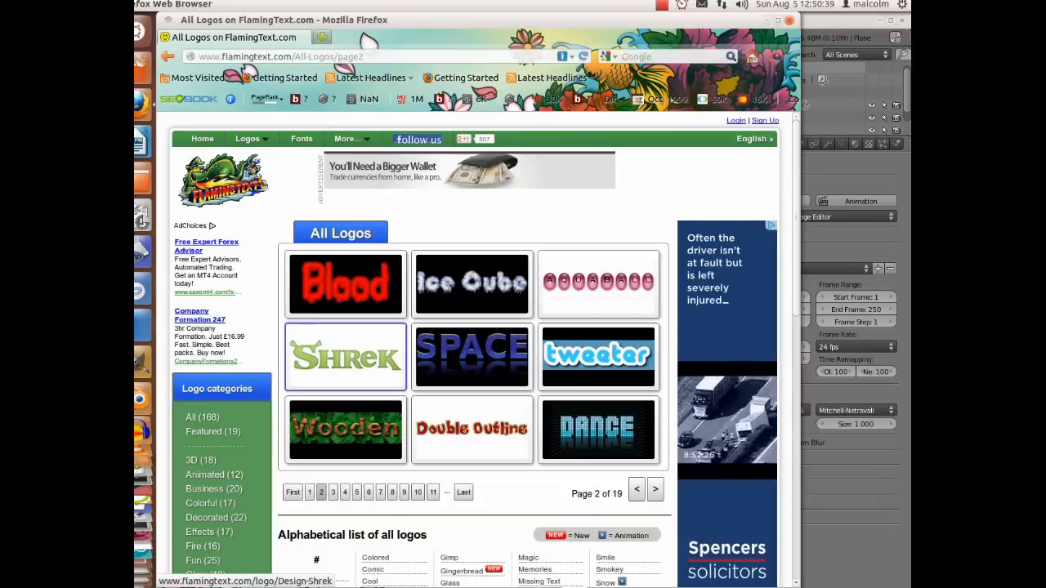
click(351, 360)
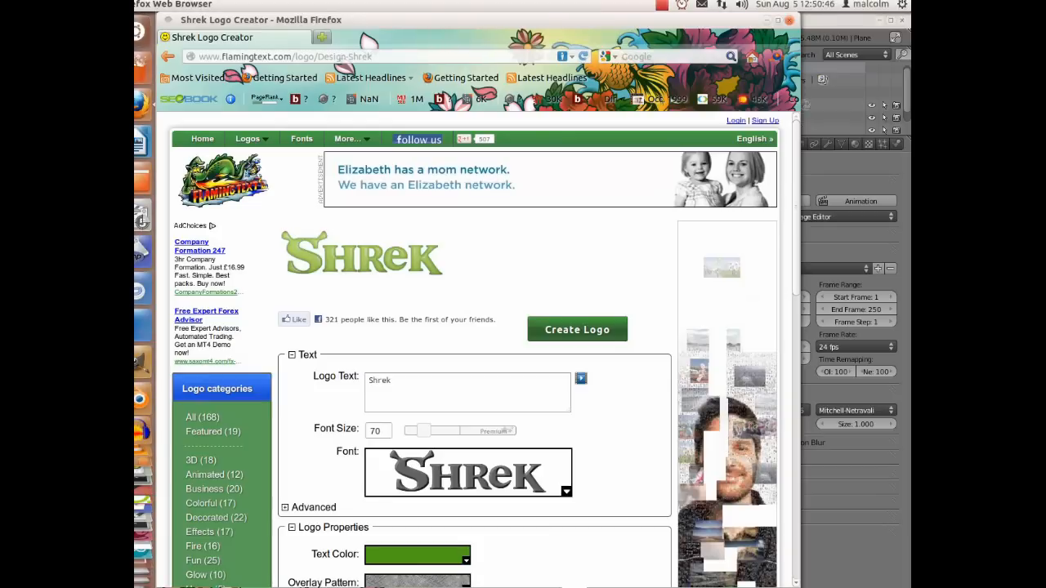
Replace the sample logo text with TWOTSI in capital letters
double_click(380, 380)
text(Twotsi)
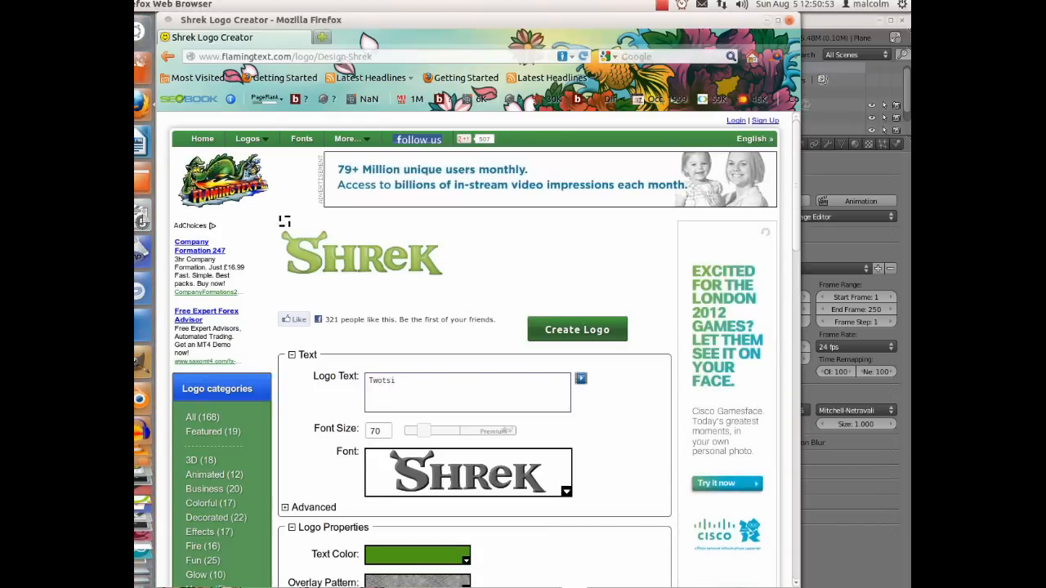
key(BackSpace)
key(BackSpace)
key(BackSpace)
key(BackSpace)
key(BackSpace)
text(wotsi)
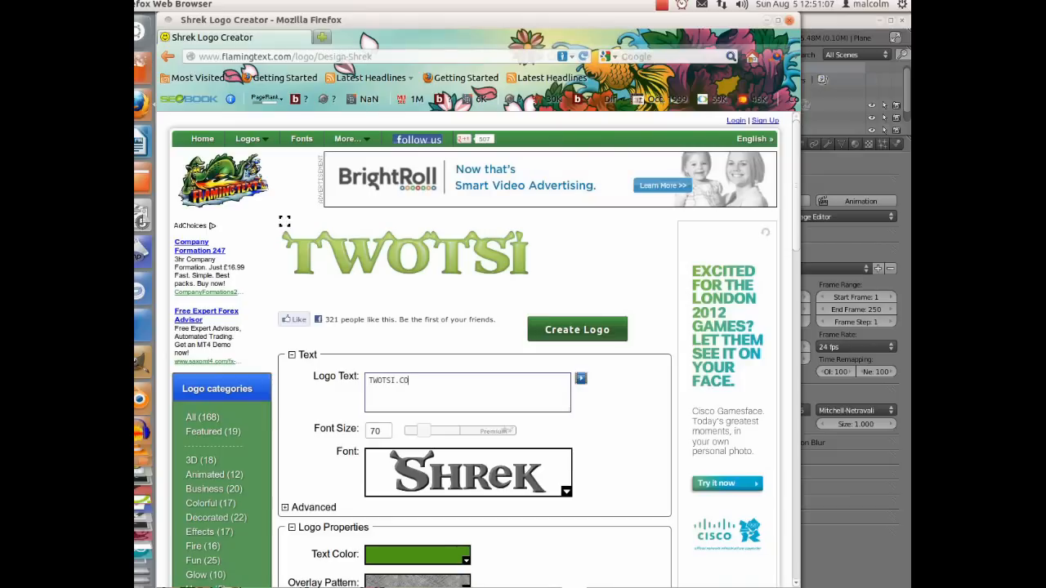
key(BackSpace)
key(BackSpace)
Open the logo's font selection and examine the fonts in the New and Script categories
click(566, 491)
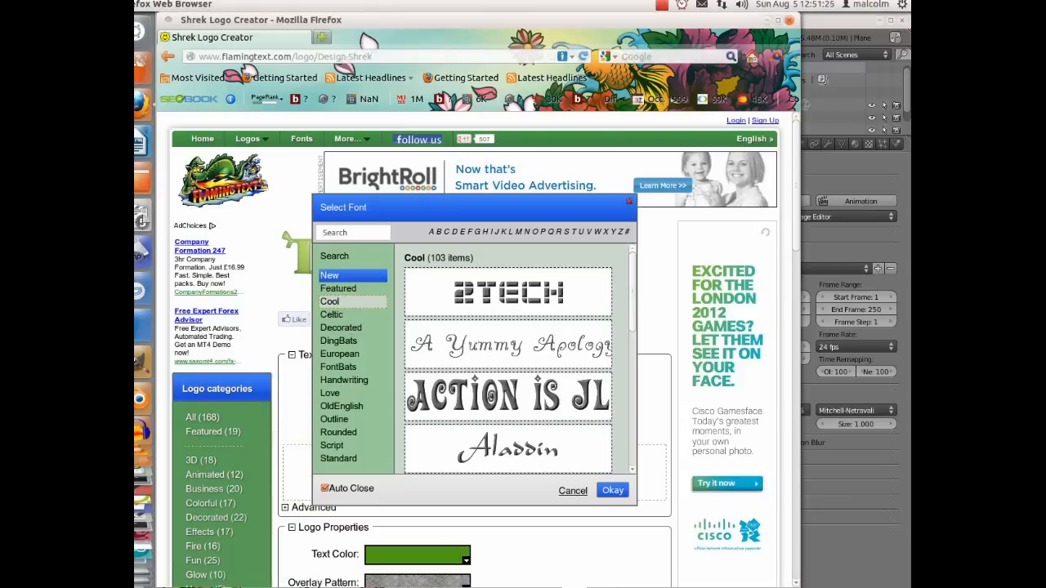
click(330, 275)
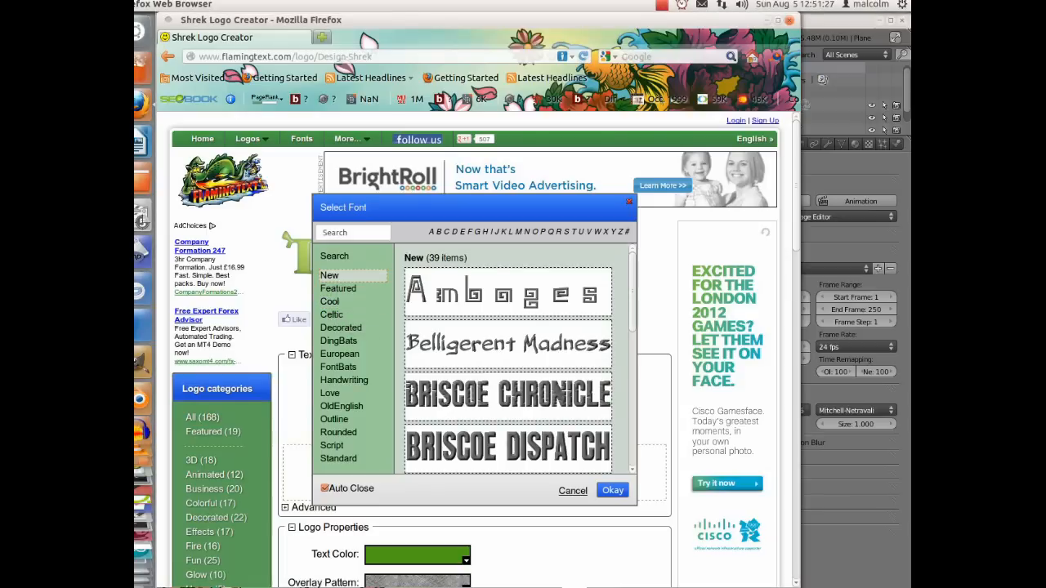
scroll(556, 394, down, 10)
scroll(556, 394, down, 5)
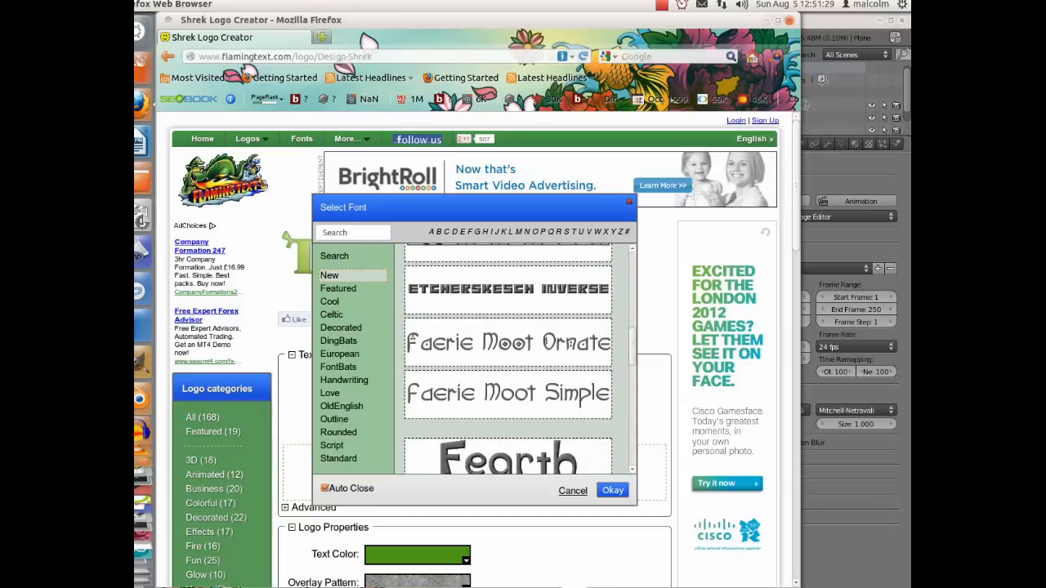
scroll(546, 445, down, 5)
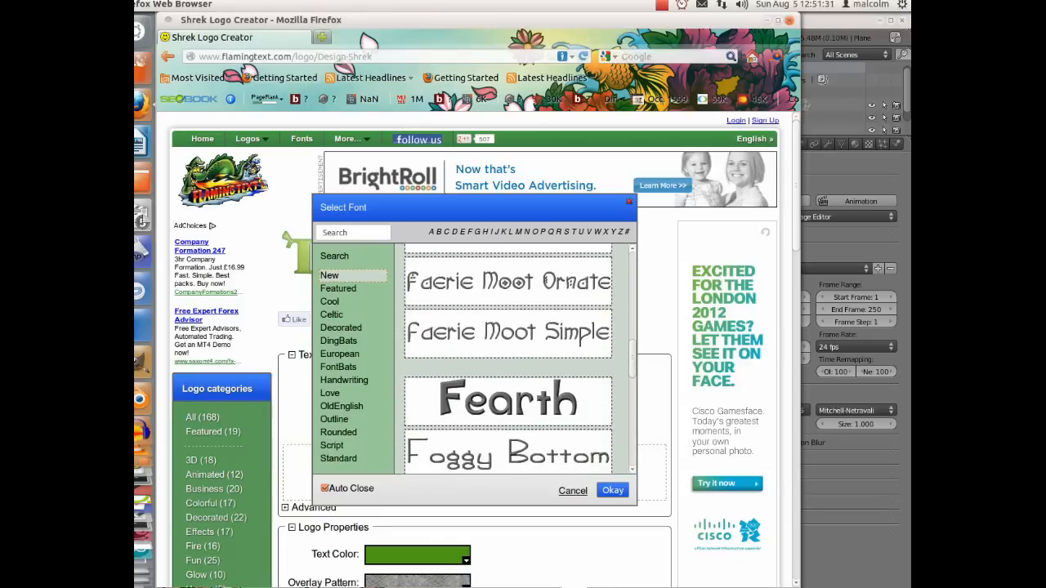
scroll(546, 444, down, 8)
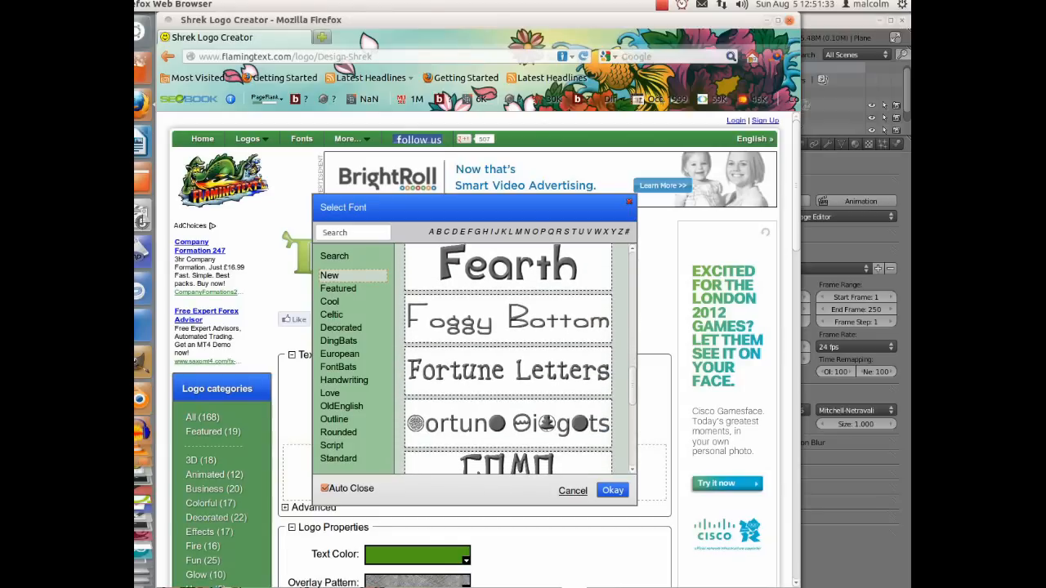
scroll(546, 444, down, 10)
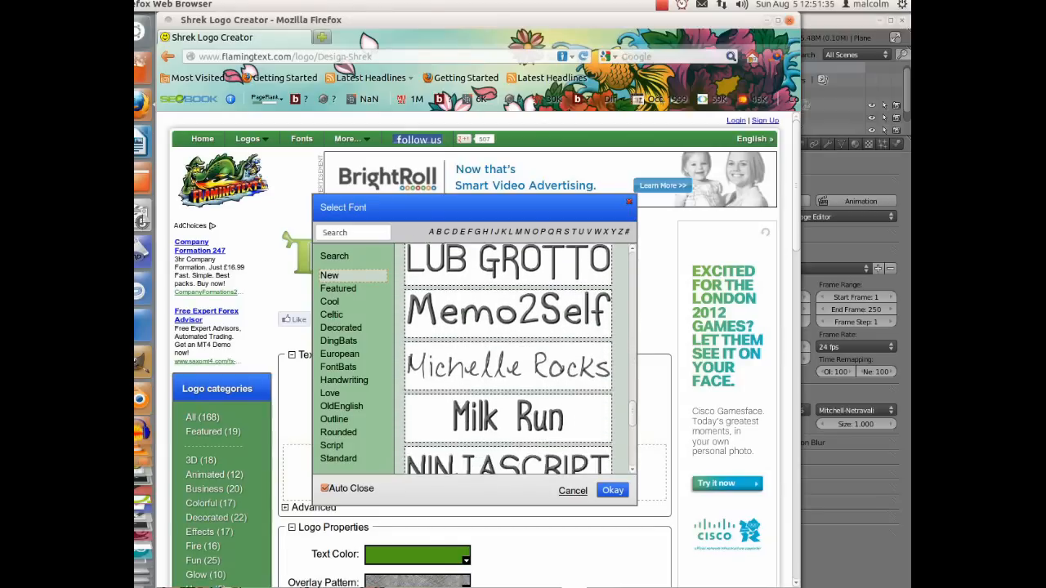
scroll(546, 445, down, 2)
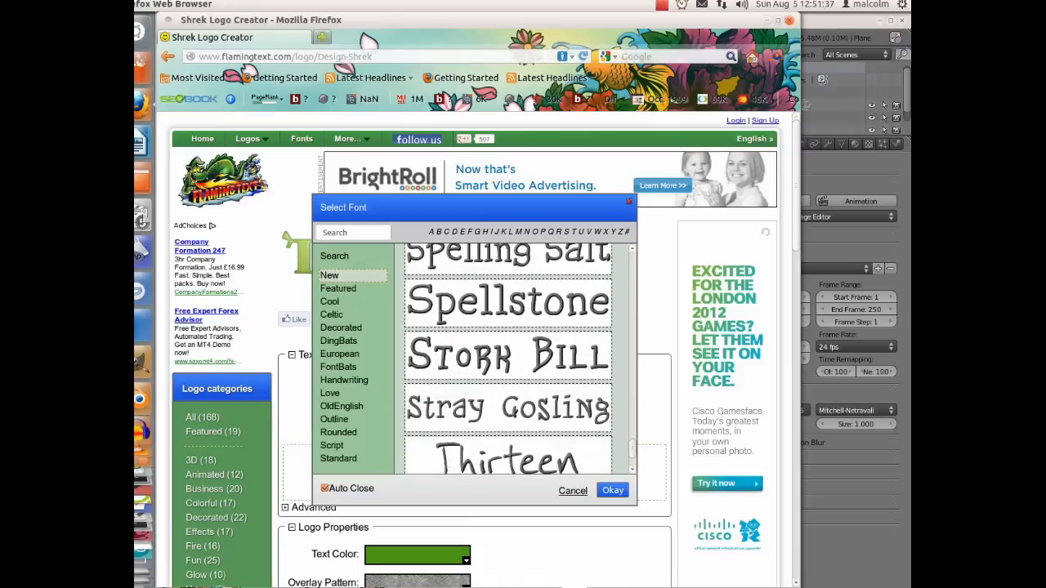
scroll(353, 370, down, 1)
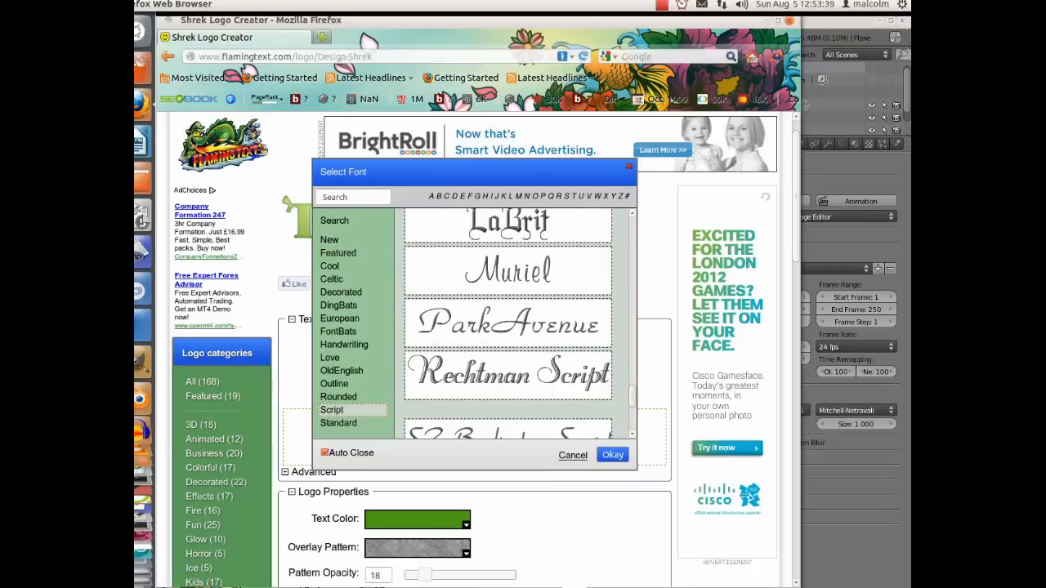
scroll(507, 322, down, 2)
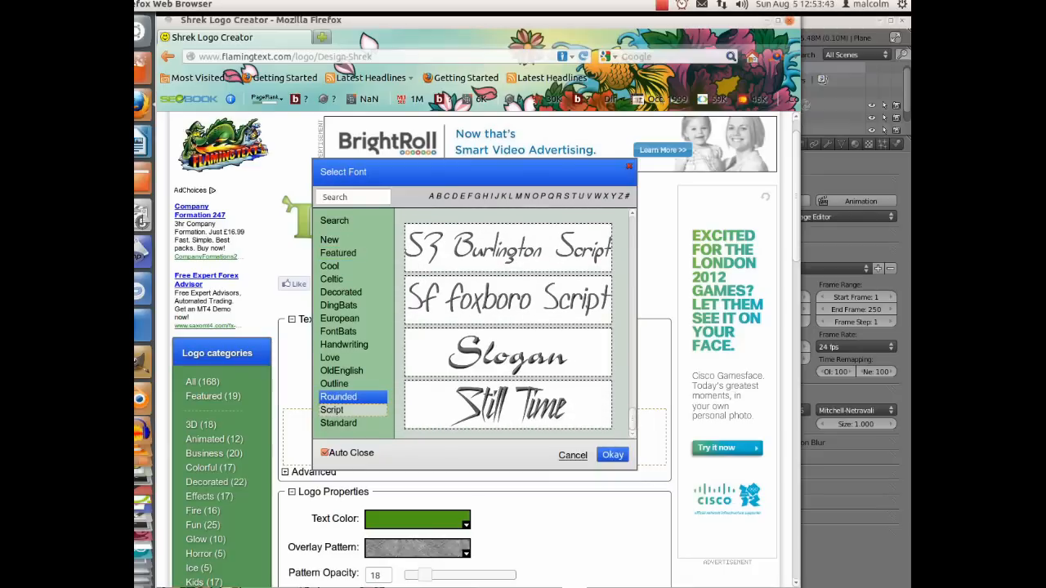
Choose the Dragonwick font from the Standard category for the logo
click(338, 422)
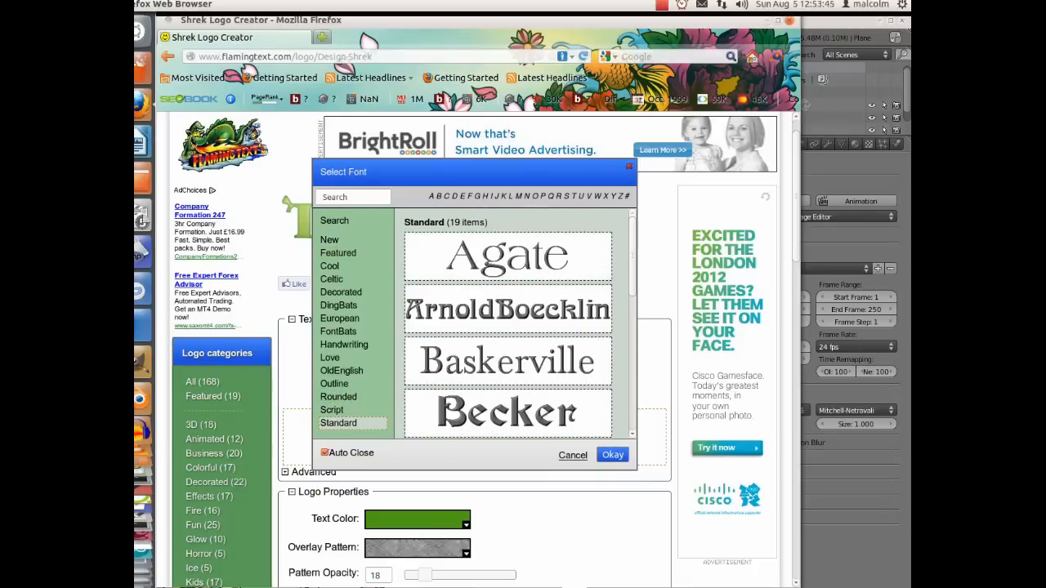
scroll(507, 323, down, 6)
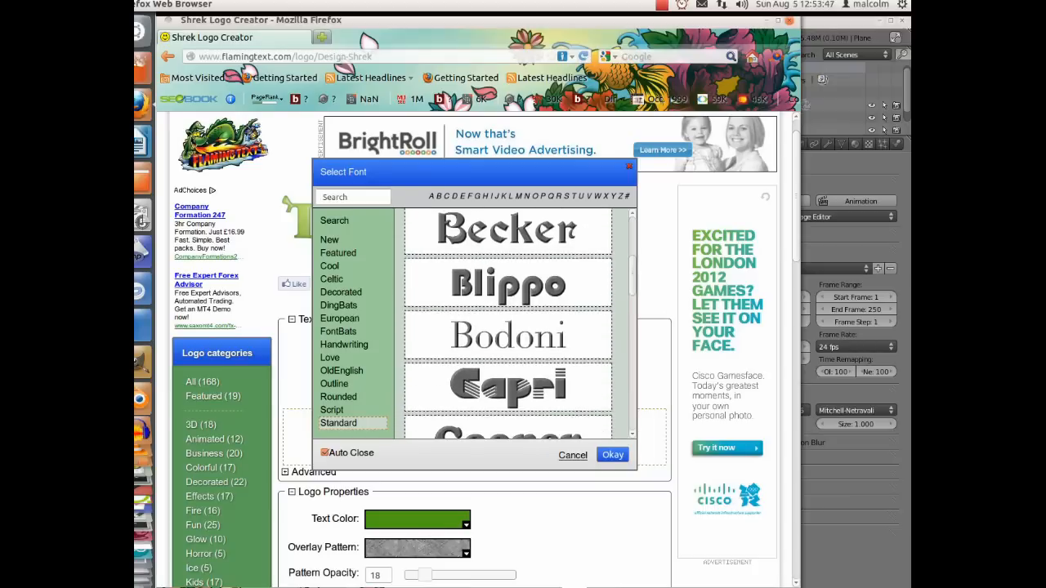
scroll(507, 322, down, 4)
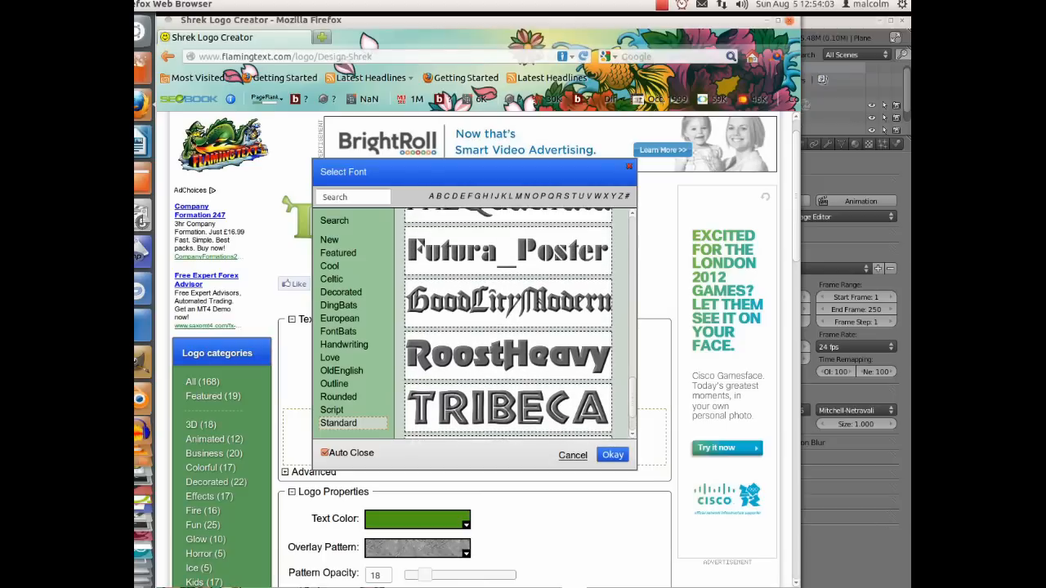
scroll(508, 324, up, 2)
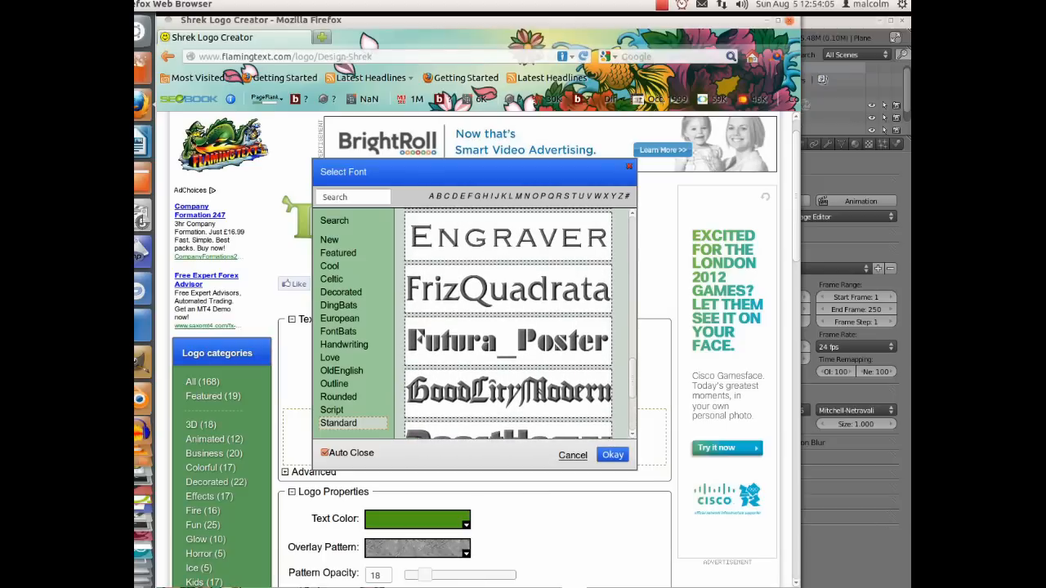
scroll(509, 323, up, 3)
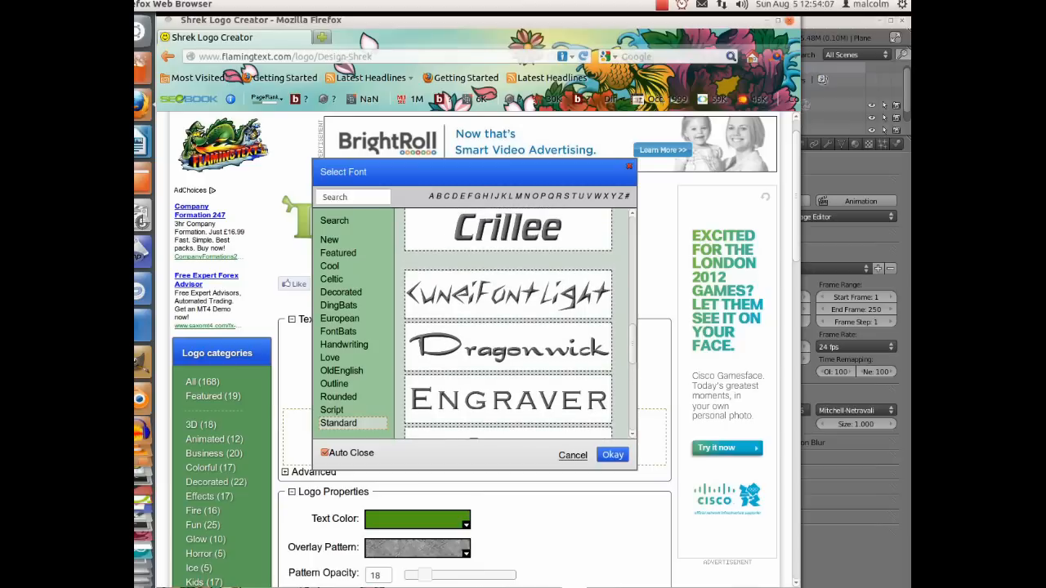
scroll(508, 324, down, 2)
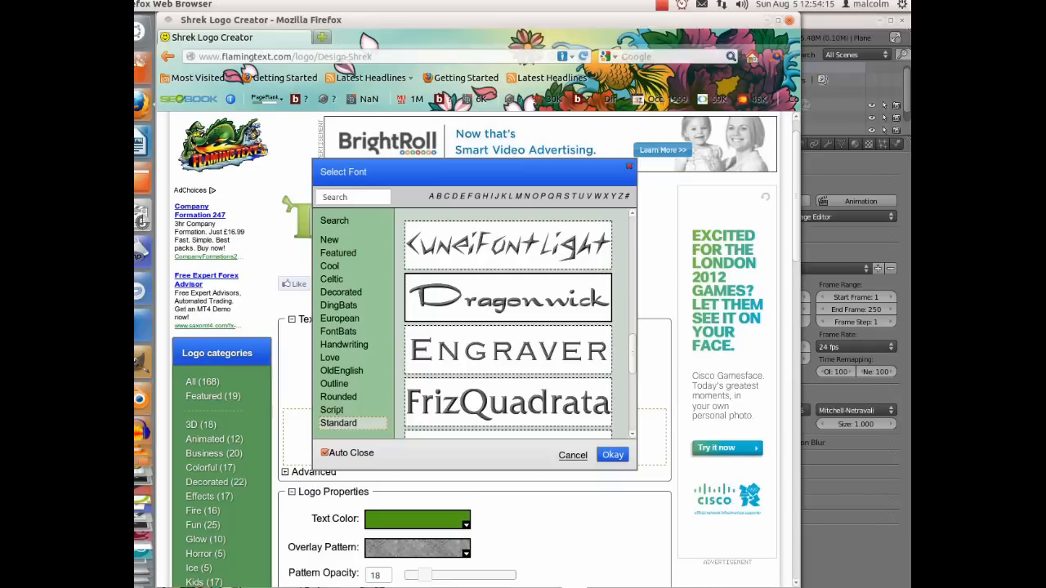
scroll(507, 333, down, 1)
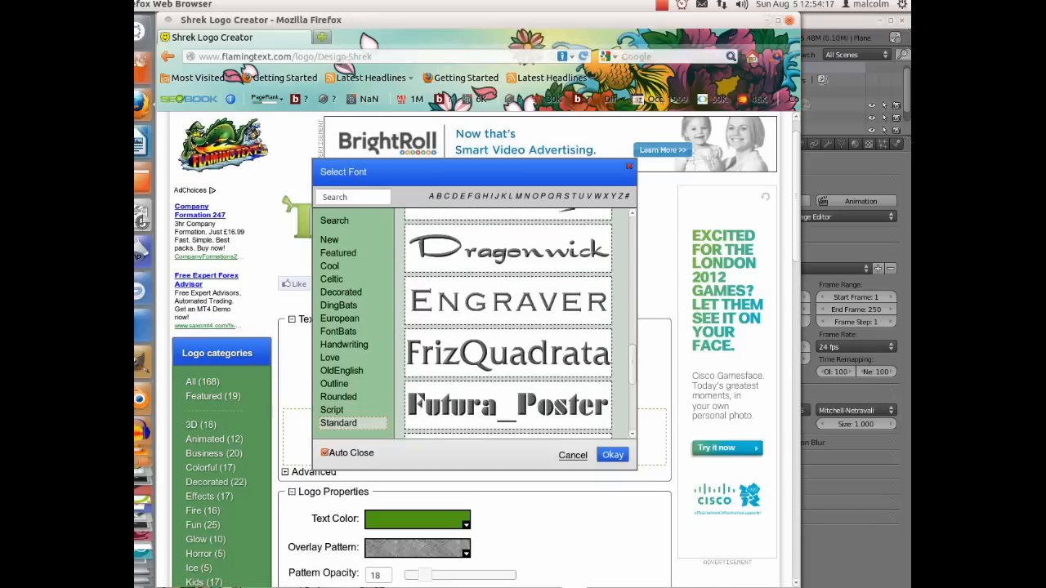
scroll(507, 333, up, 2)
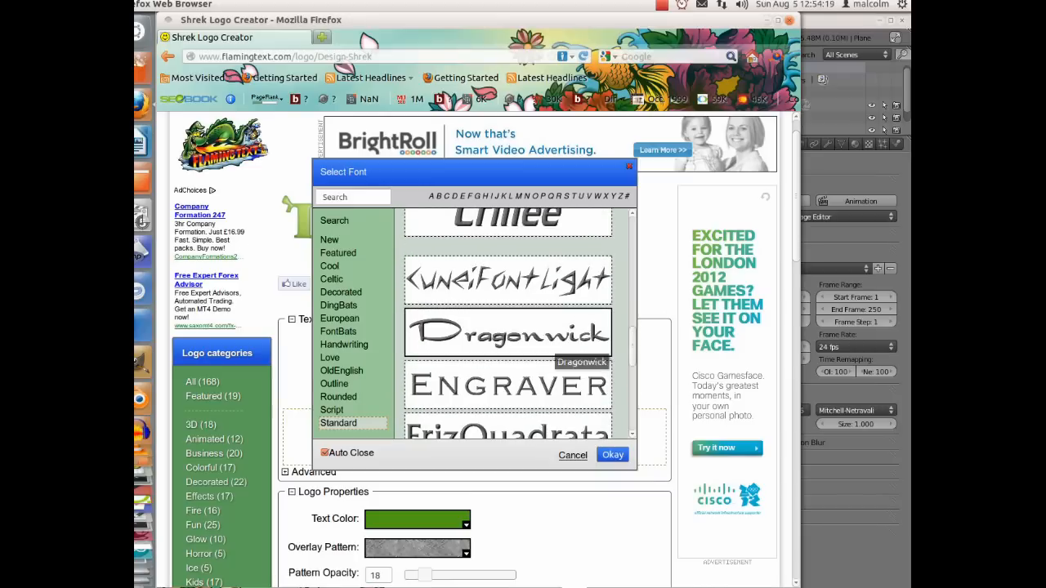
click(507, 333)
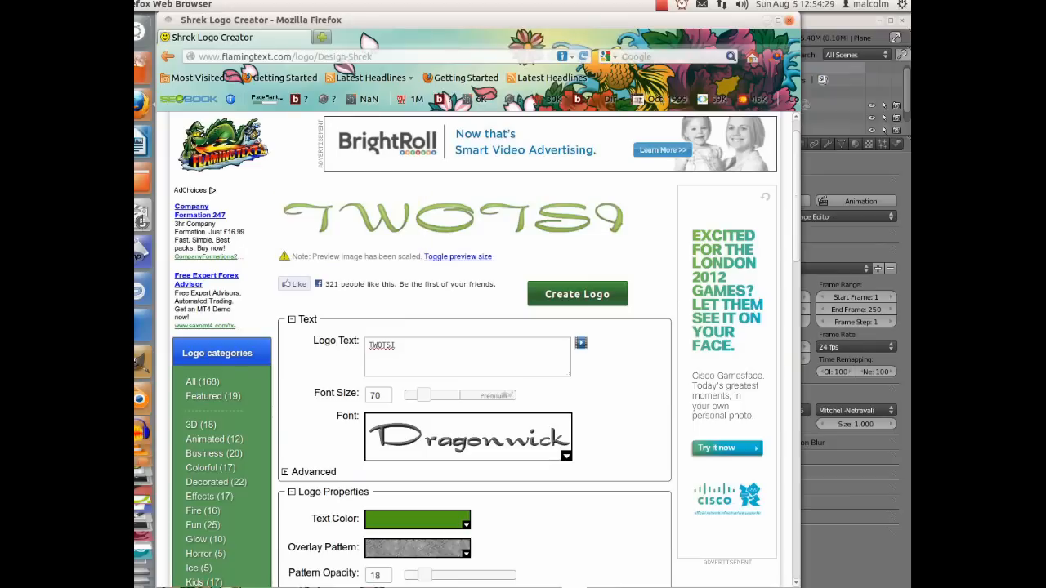
Change the logo text to Twotsi, keeping only the first letter capitalised
click(397, 346)
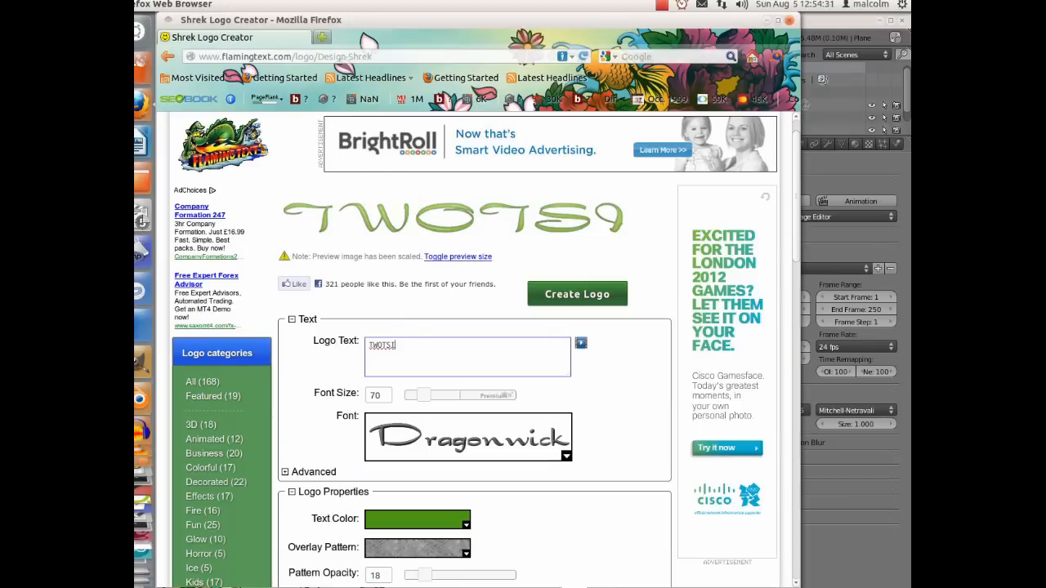
key(BackSpace)
key(BackSpace)
key(BackSpace)
key(BackSpace)
key(BackSpace)
text(wotsi)
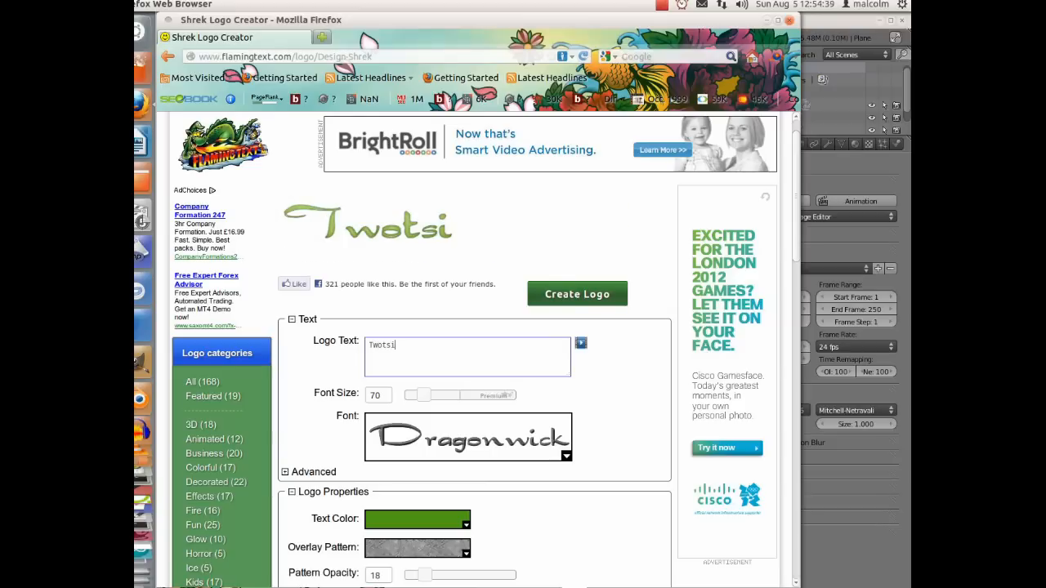
click(682, 5)
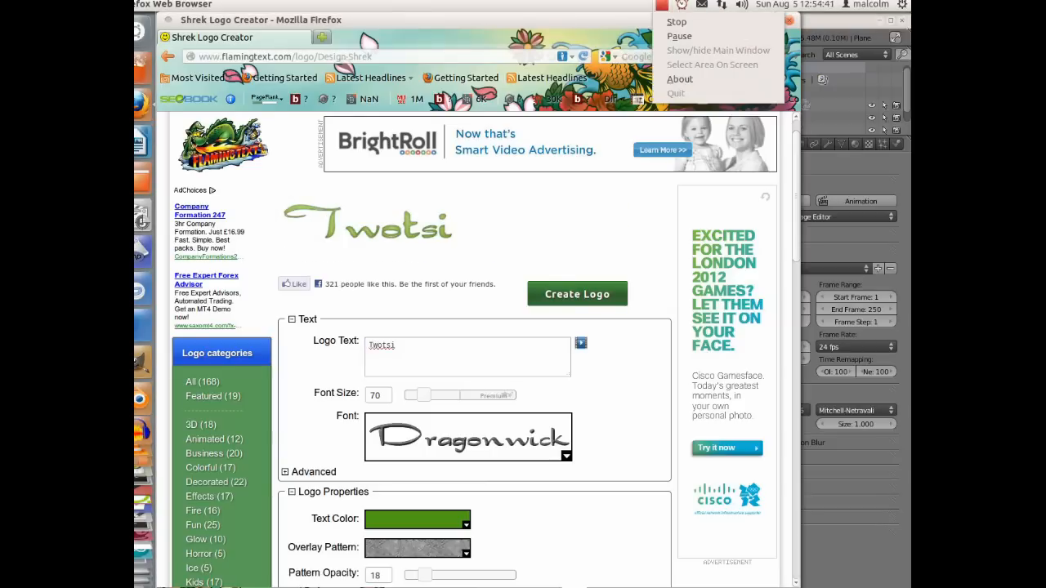
click(678, 36)
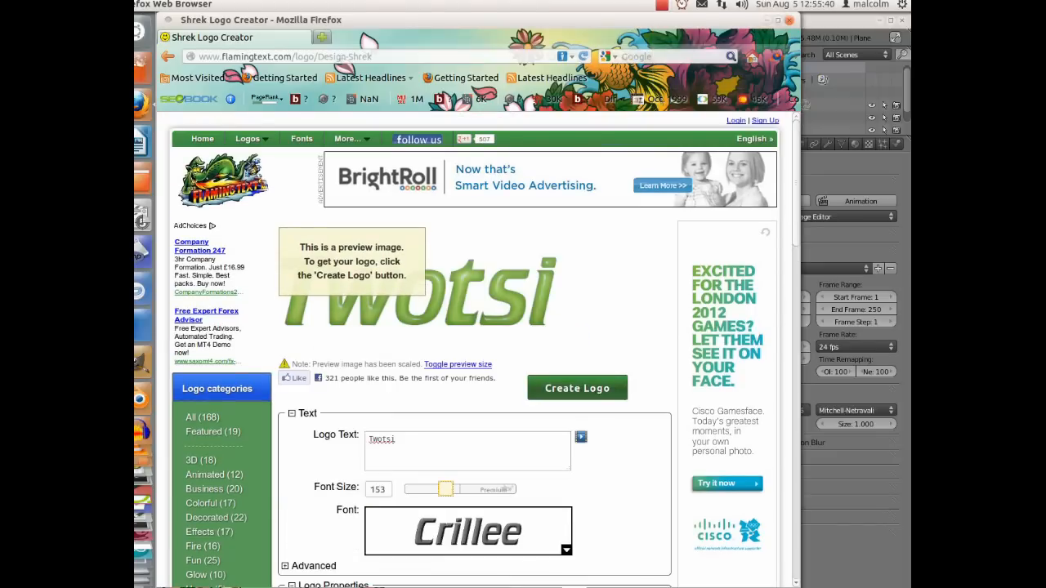
Create the Twotsi logo and save it as twotsilogo.png in the 3d folder on the Desktop
click(577, 389)
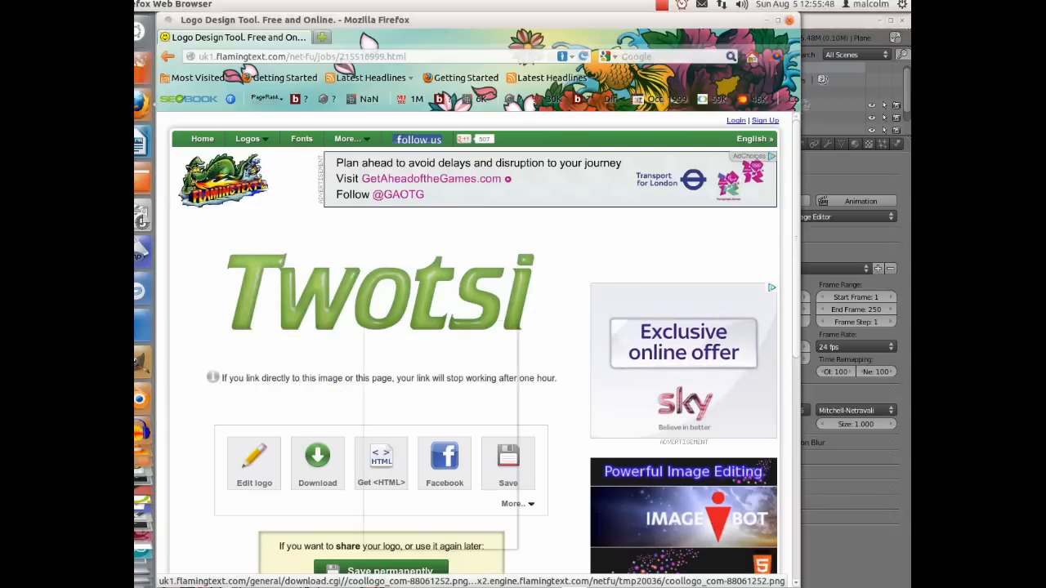
right_click(364, 320)
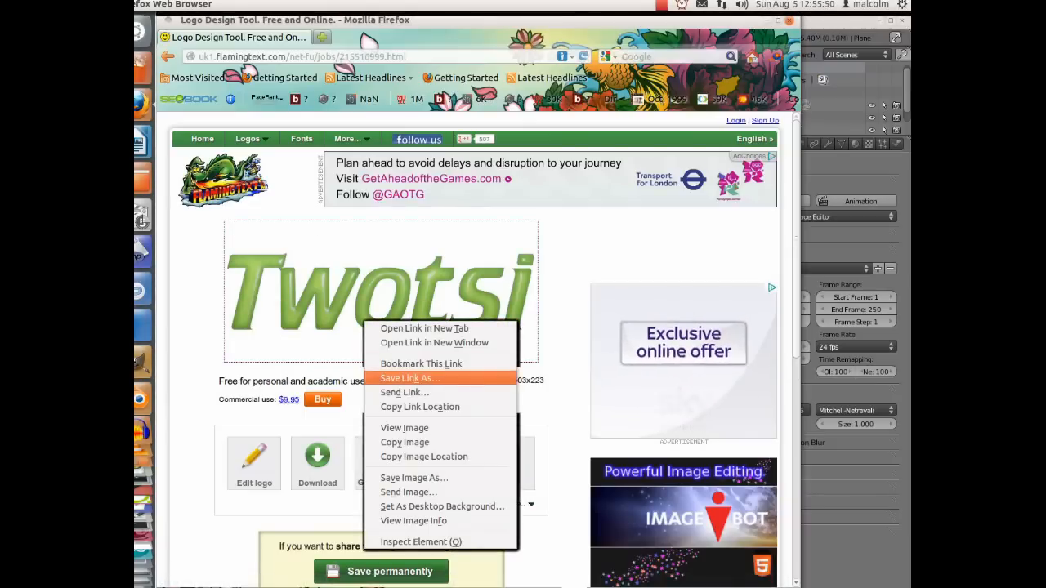
click(409, 378)
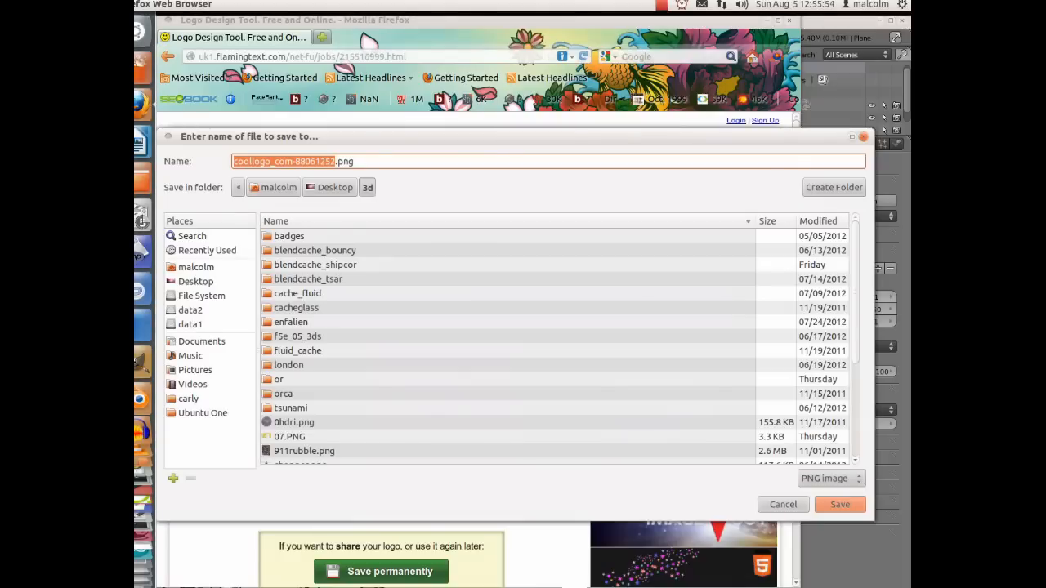
text(twotsilogo)
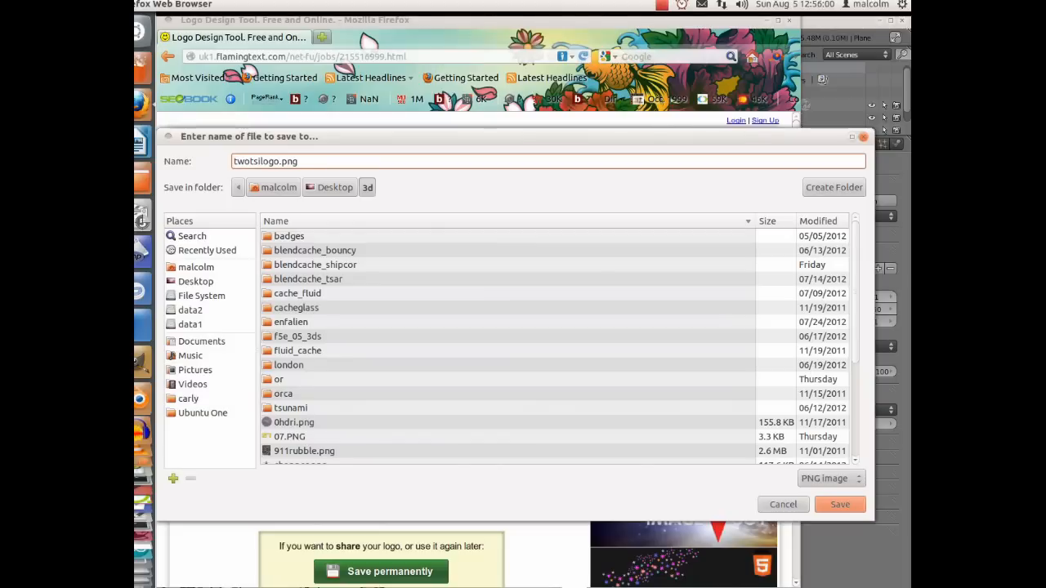
key(Return)
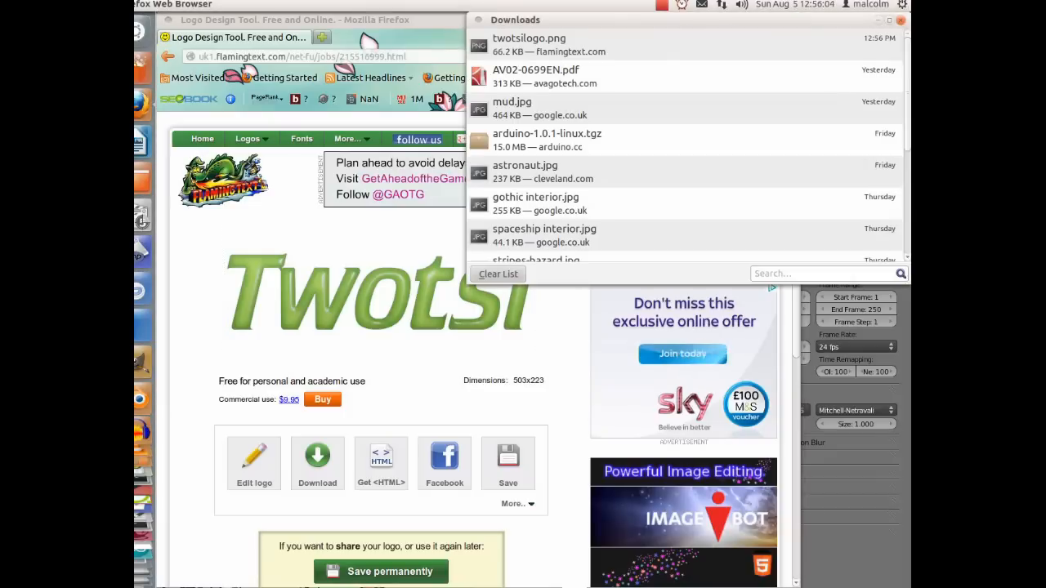
click(900, 19)
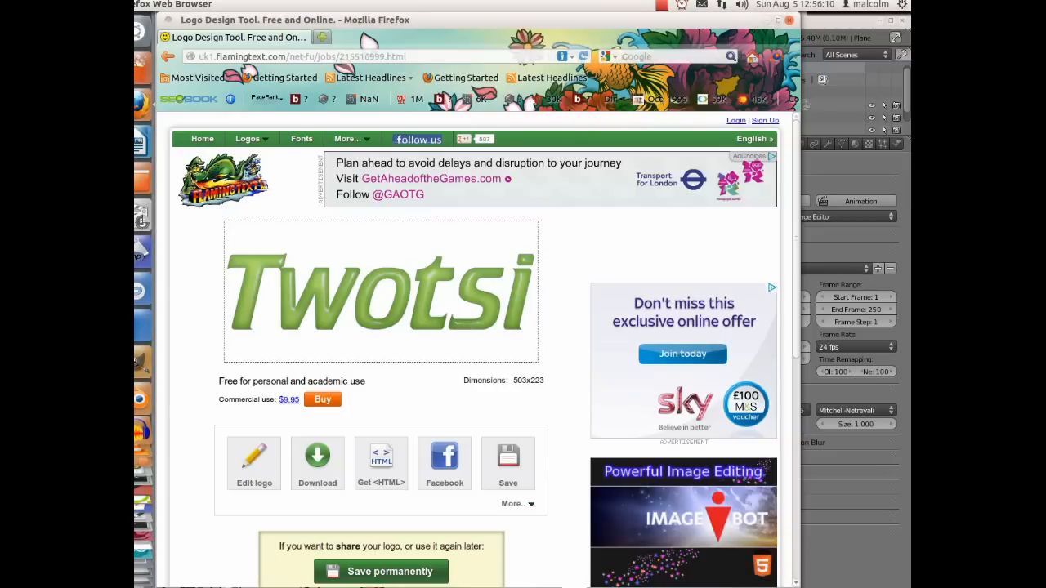
Switch to Blender, then enable Background Images and disable Motion Tracking in the 3D view's properties
key(alt+Tab)
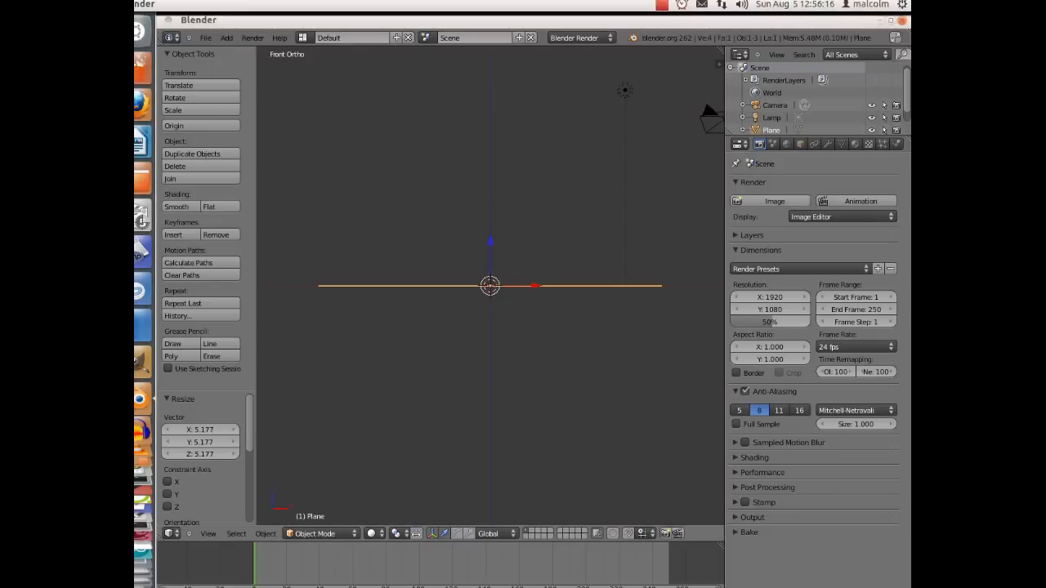
key(n)
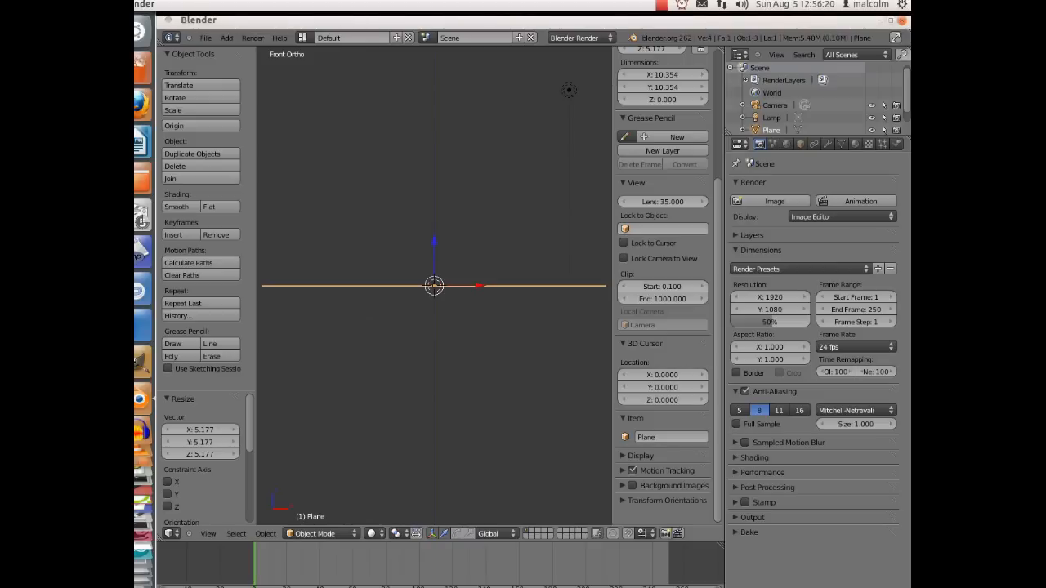
click(632, 486)
click(623, 486)
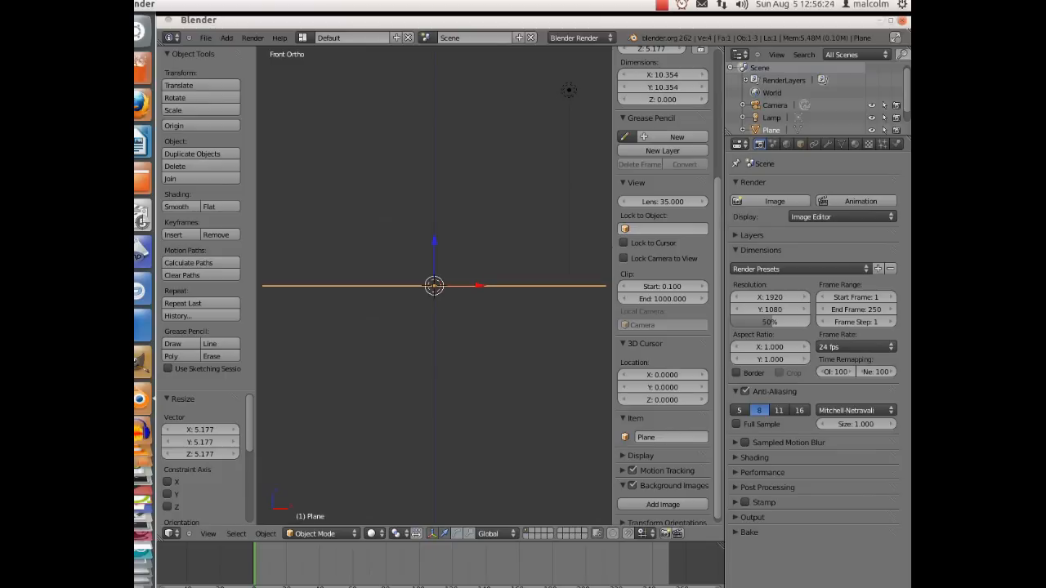
click(633, 470)
scroll(663, 457, down, 1)
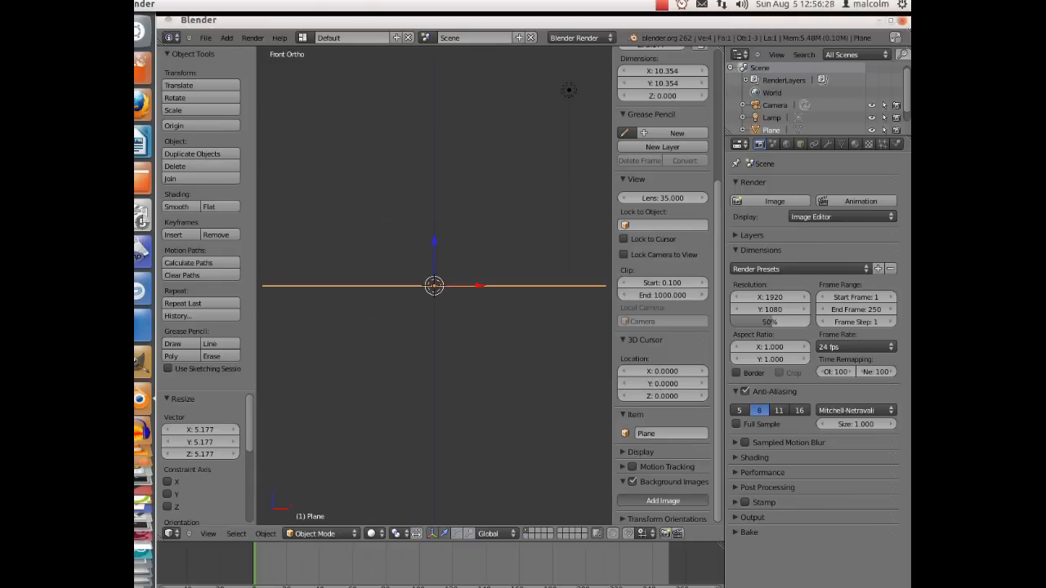
Add a background image slot and set its axis to Front
click(663, 501)
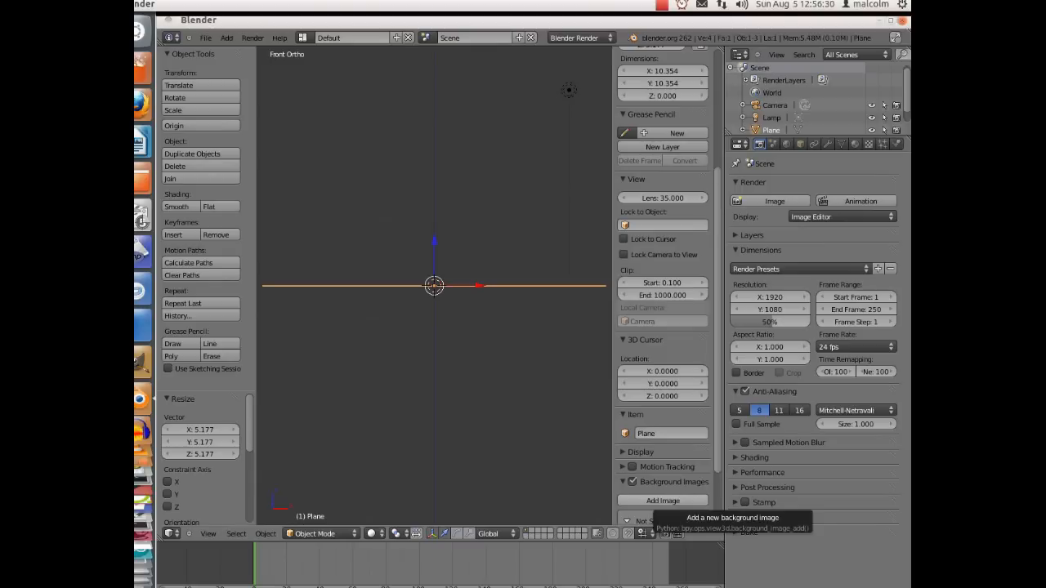
scroll(663, 286, down, 4)
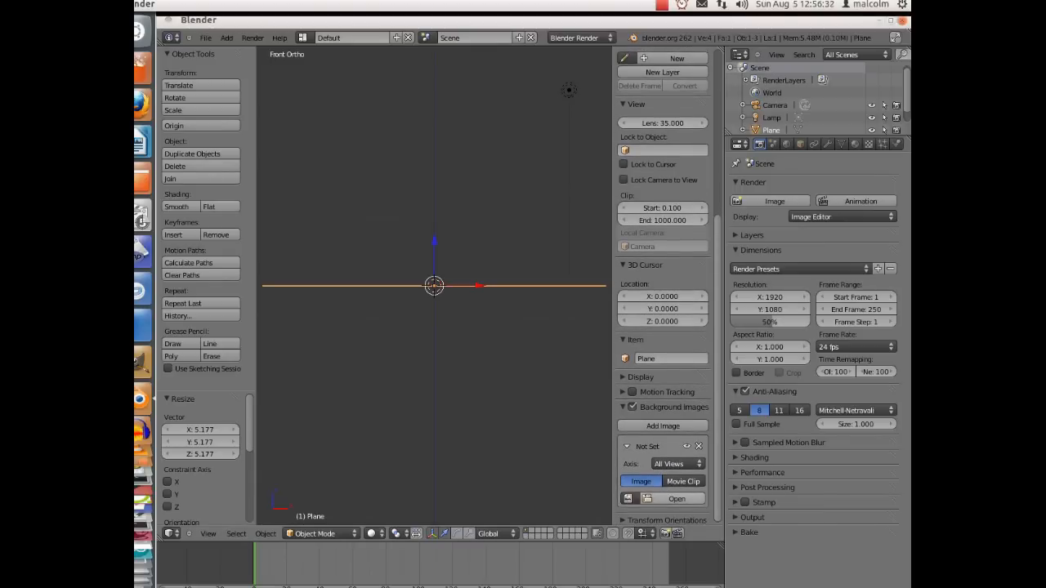
click(676, 463)
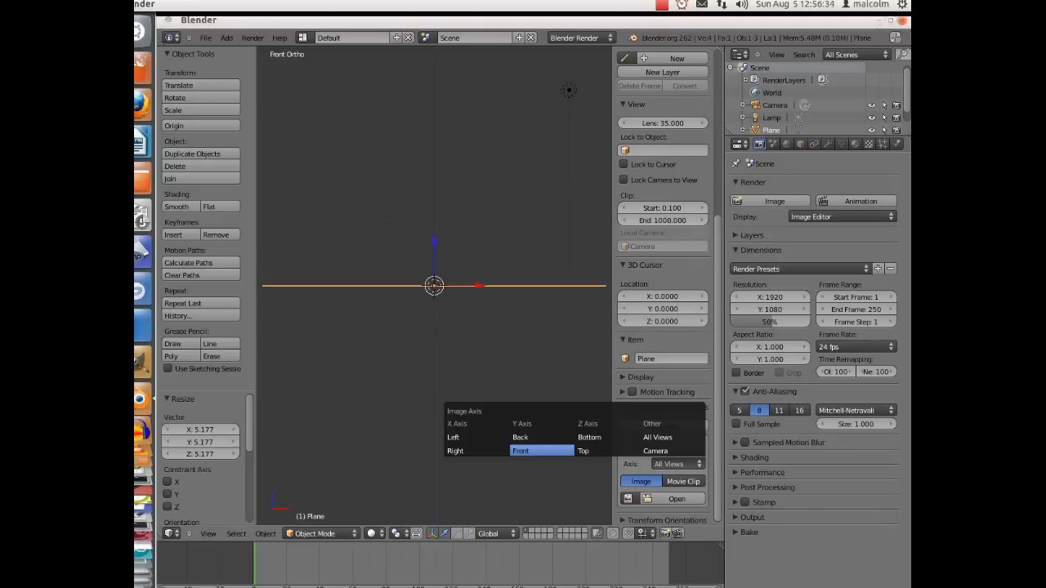
click(542, 450)
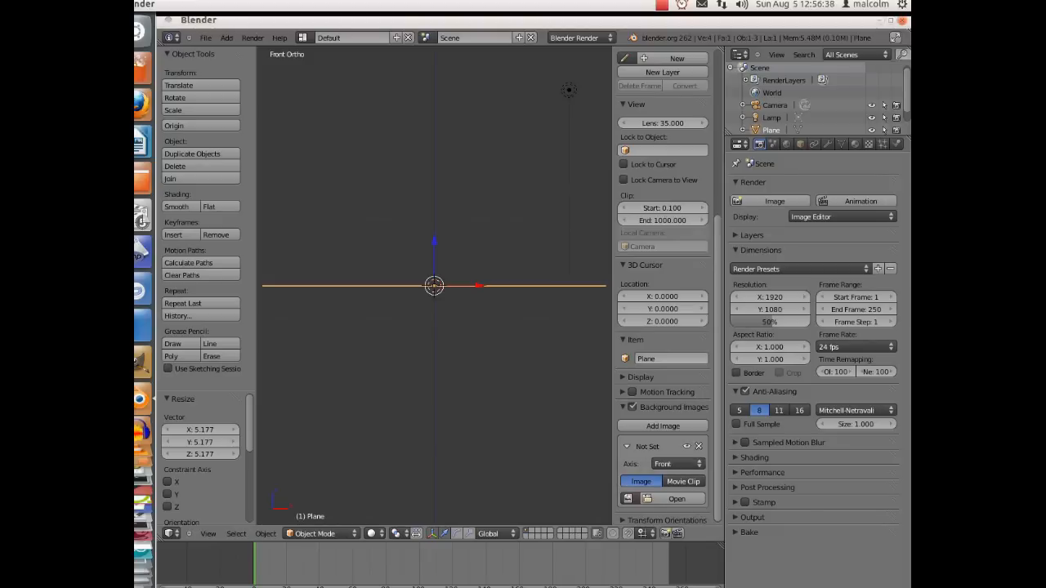
Load twotsilogo.png from the 3d folder as the background image
click(677, 499)
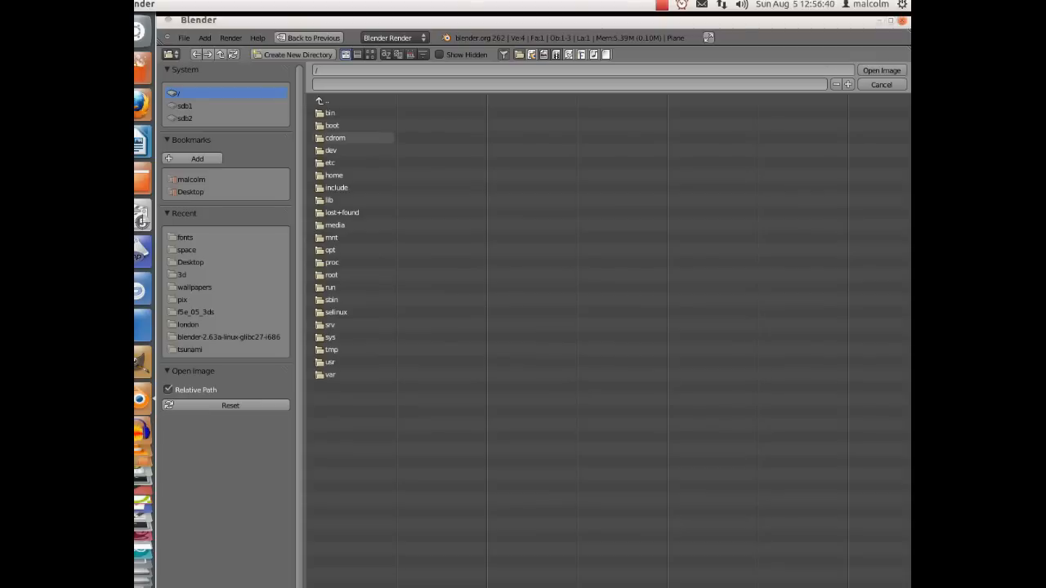
click(182, 275)
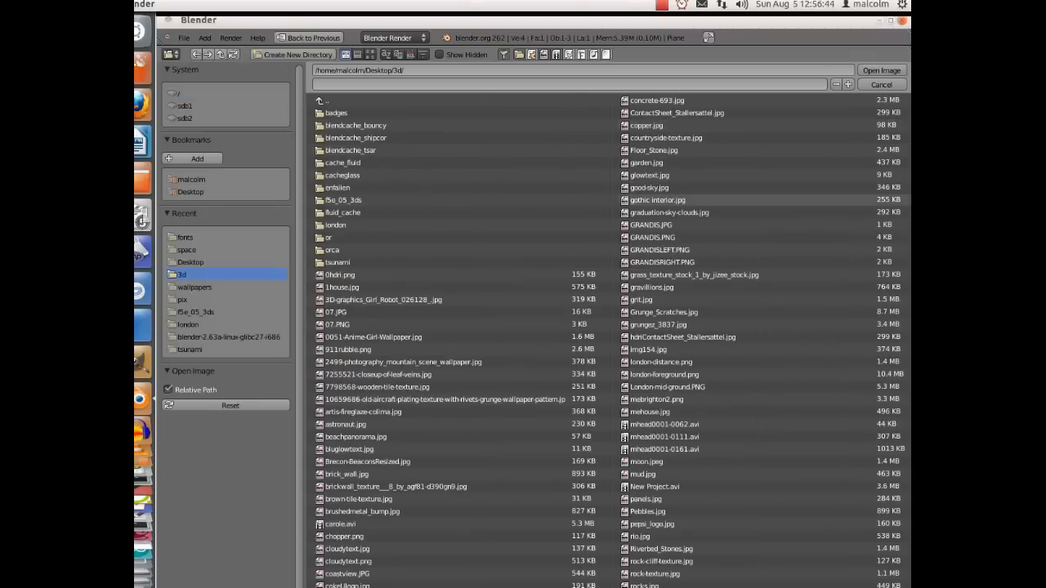
scroll(678, 211, down, 4)
scroll(679, 211, down, 2)
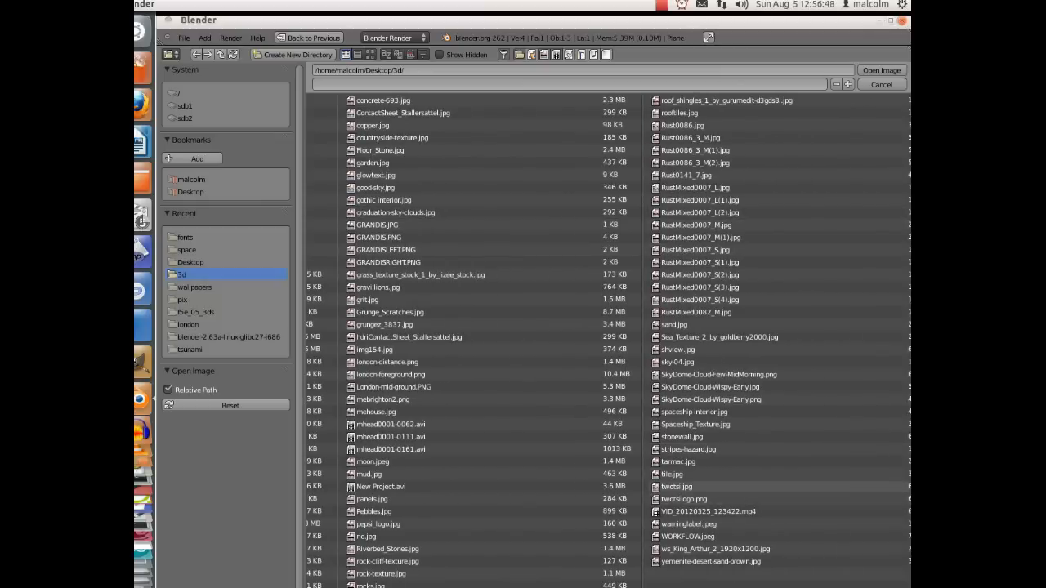
click(684, 499)
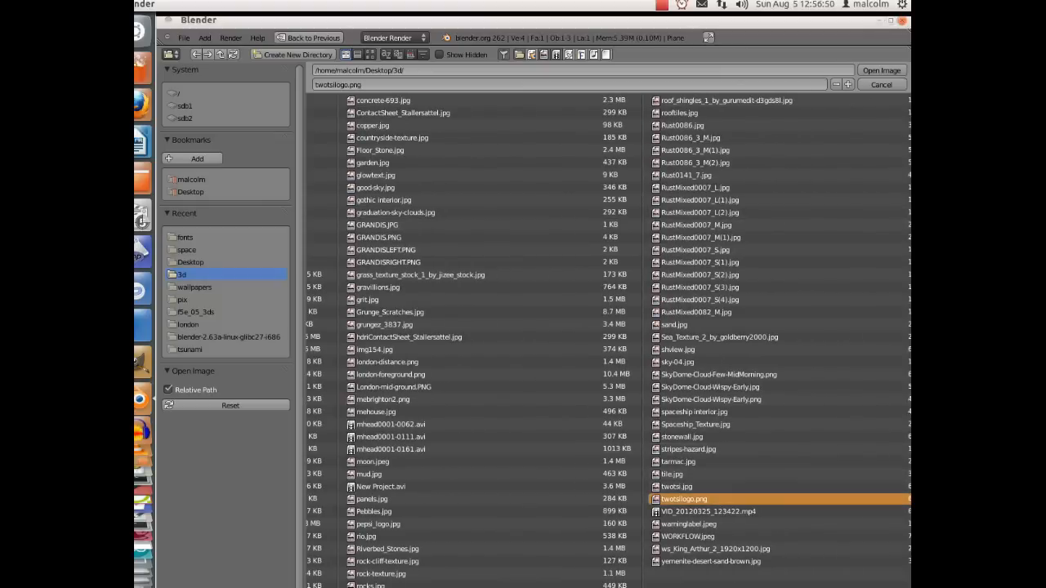
double_click(684, 499)
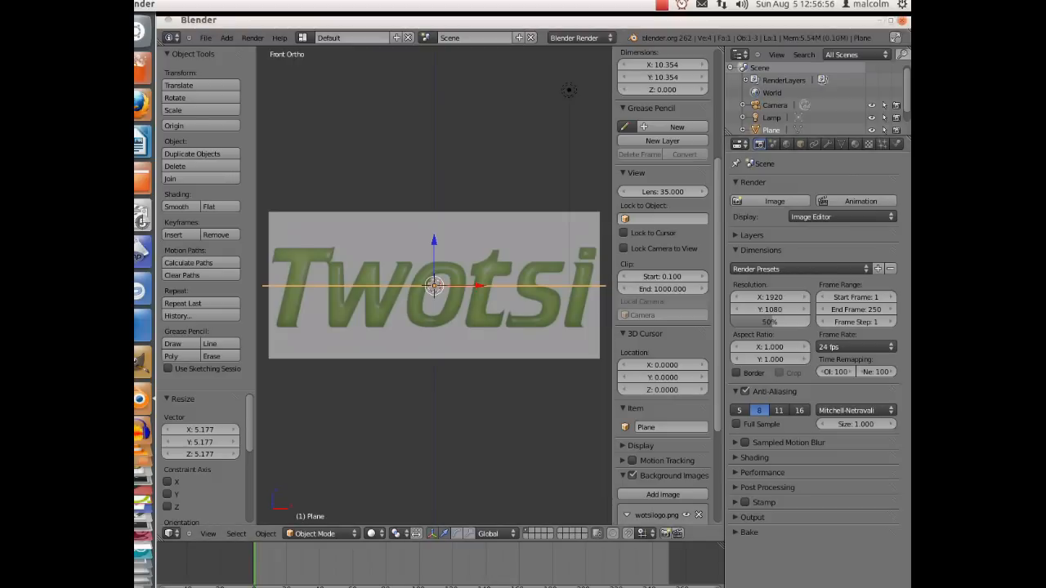
Set the background logo's size to 3.480 and its Y offset to 3.120, raising it to sit on the plane
scroll(663, 286, down, 5)
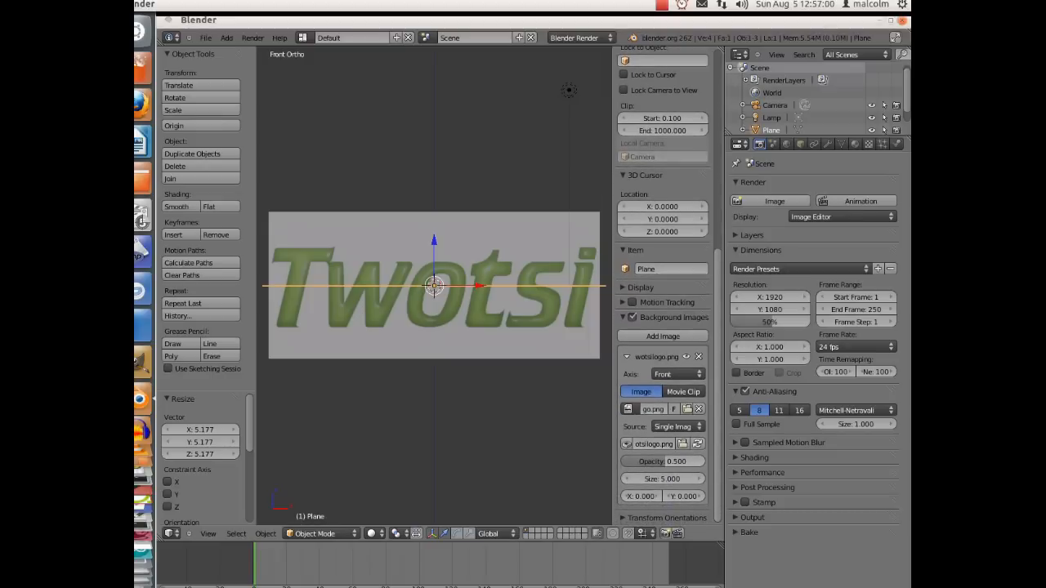
click(663, 479)
drag(663, 478, 607, 479)
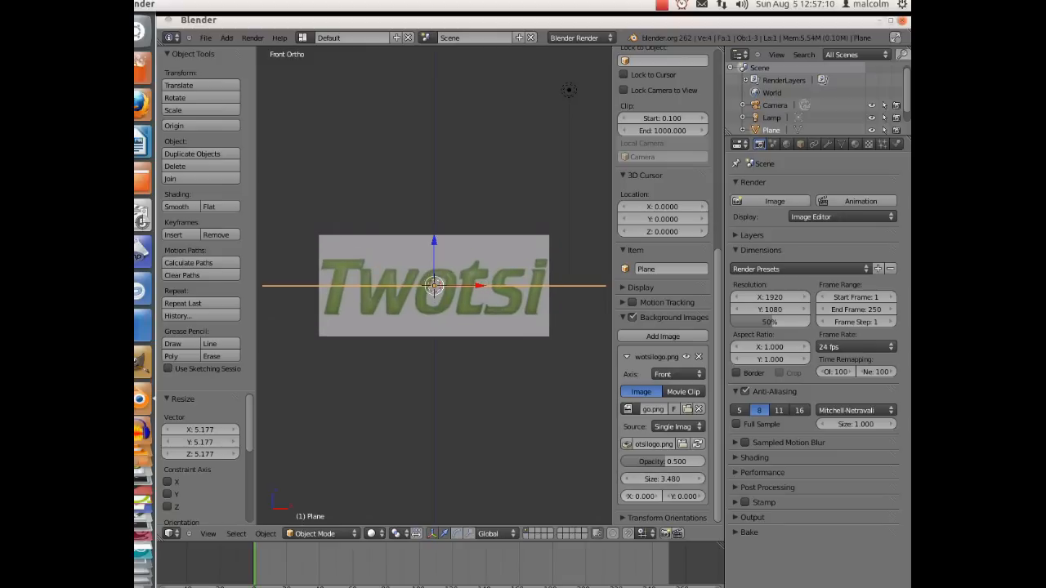
drag(684, 496, 791, 496)
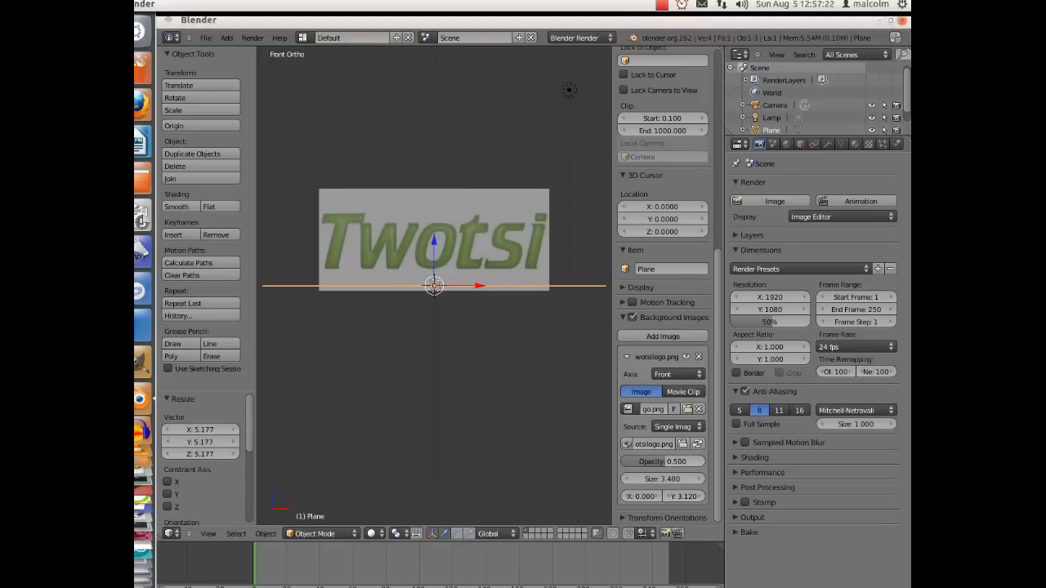
Hide the 3D view's properties and place the 3D cursor on the lower stem of the logo's letter T
scroll(435, 286, up, 4)
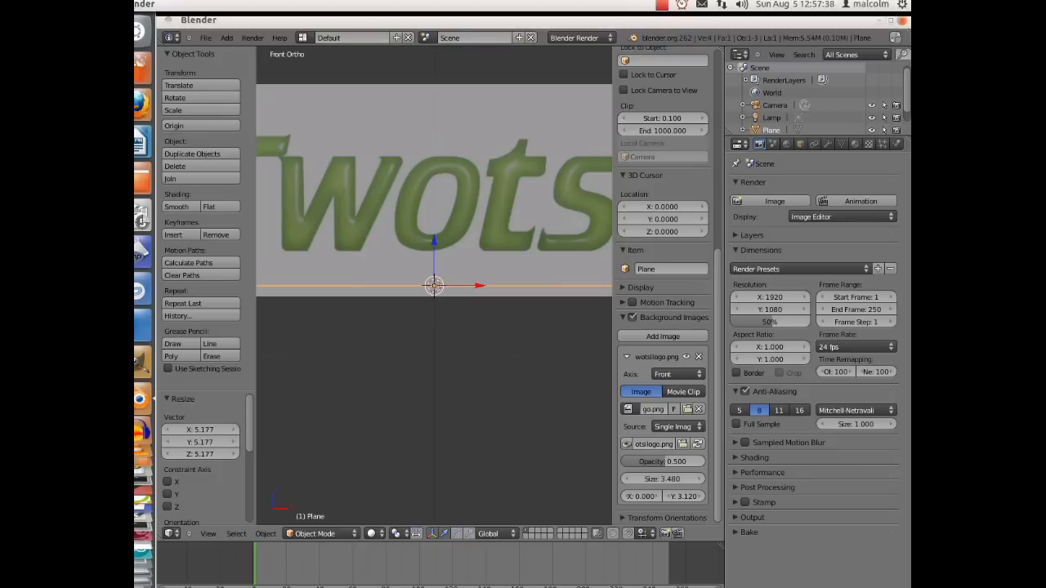
shift+middle_drag(434, 286, 539, 299)
key(n)
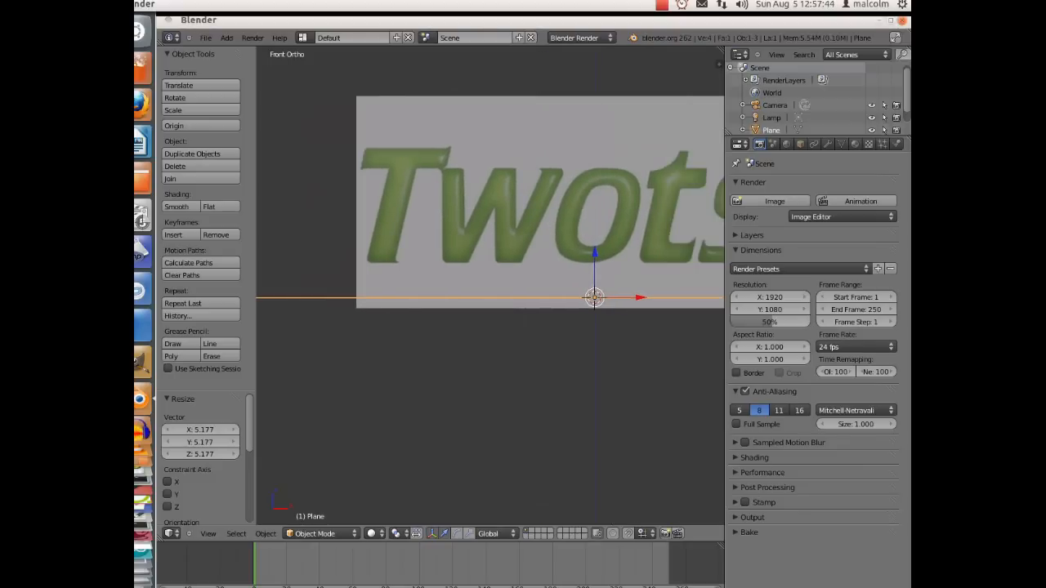
shift+middle_drag(491, 286, 586, 365)
scroll(587, 365, up, 3)
scroll(490, 286, up, 1)
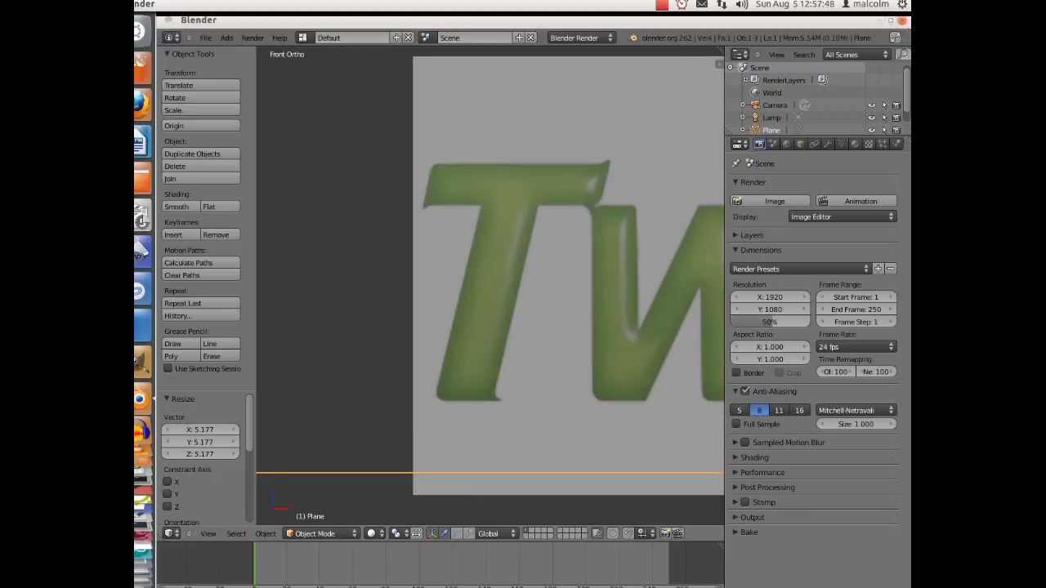
click(226, 37)
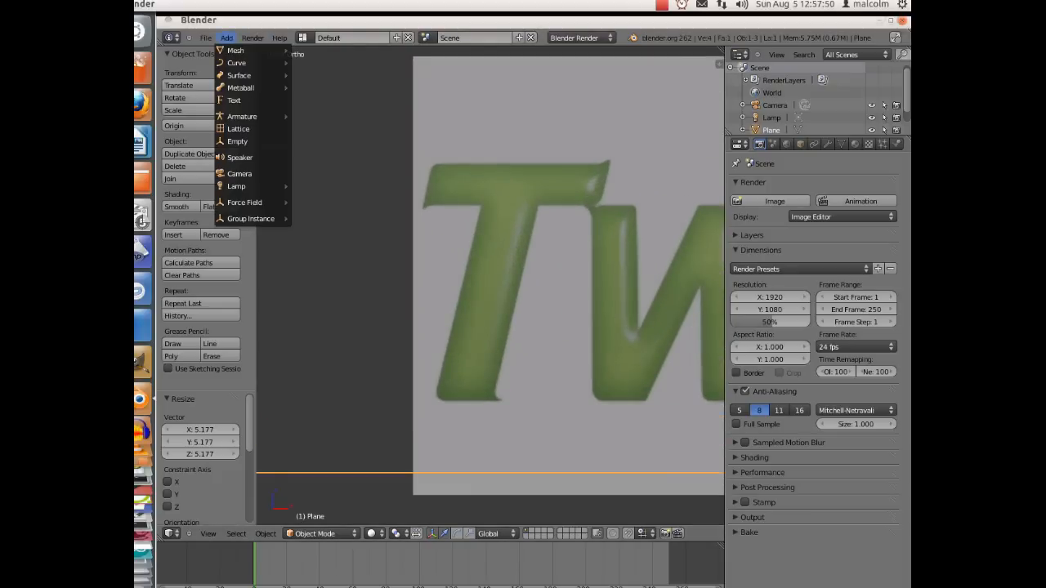
click(468, 361)
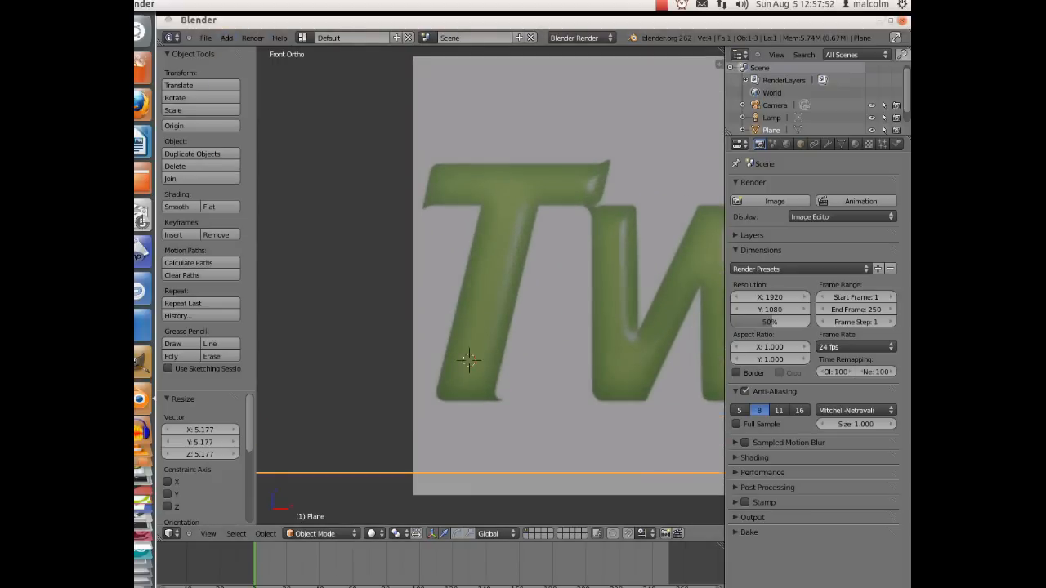
Add a mesh plane at the 3D cursor and align it to the front view
click(227, 38)
mouse_move(237, 50)
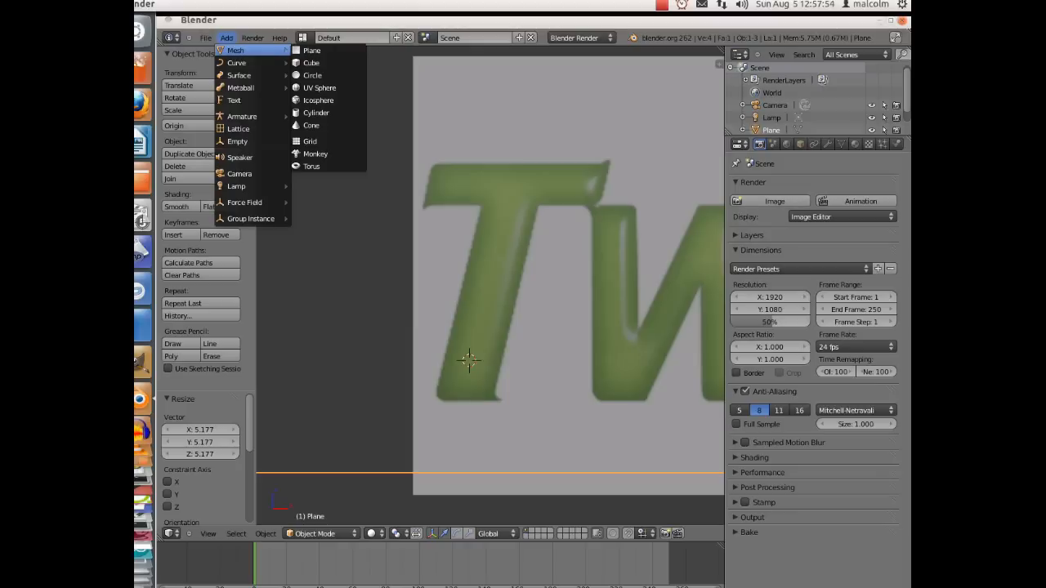
click(311, 50)
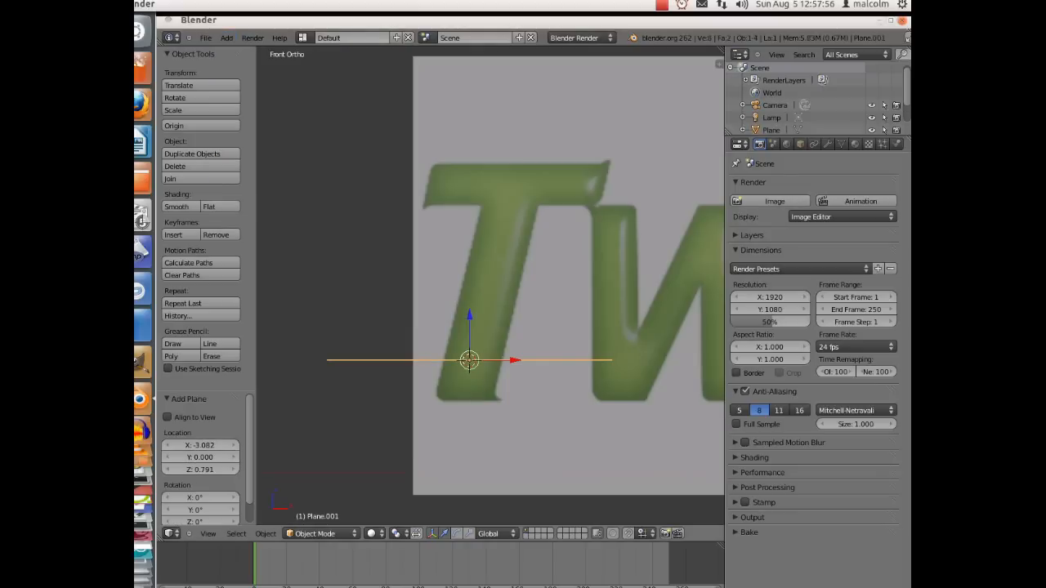
click(167, 417)
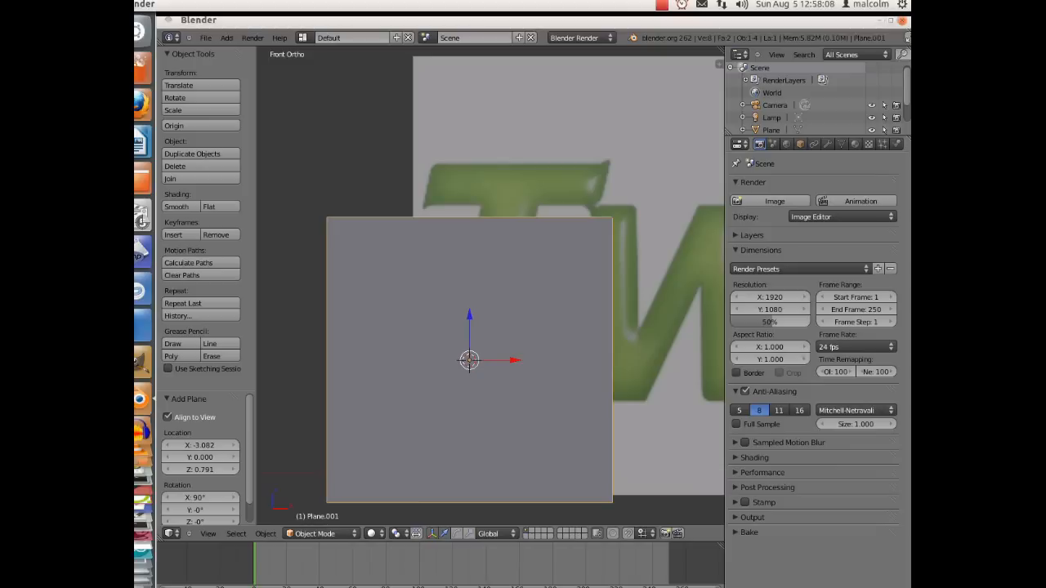
Set the new plane's X location to 0 in its object transform properties
click(800, 144)
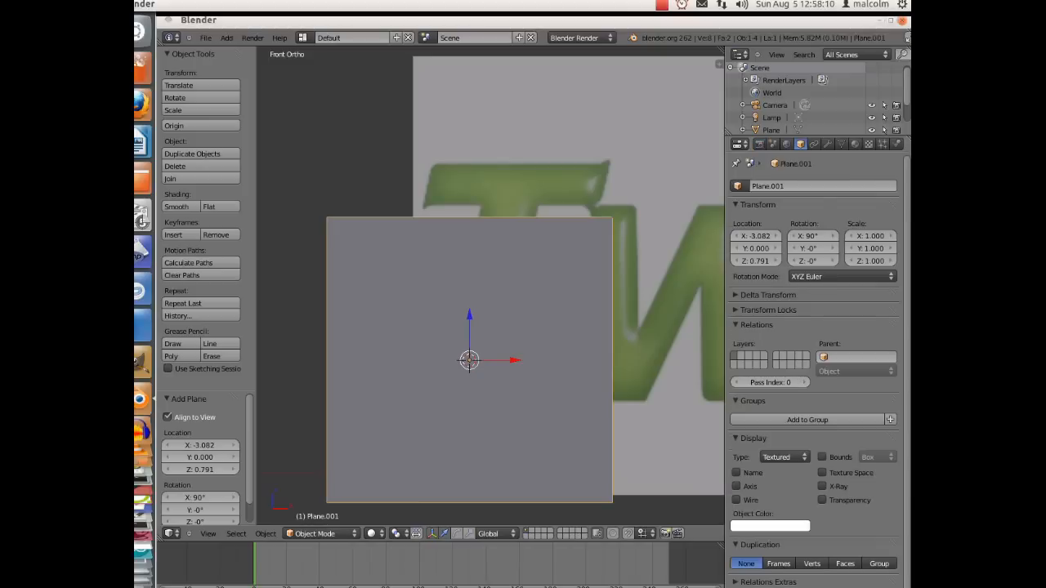
click(756, 236)
text(0)
key(Return)
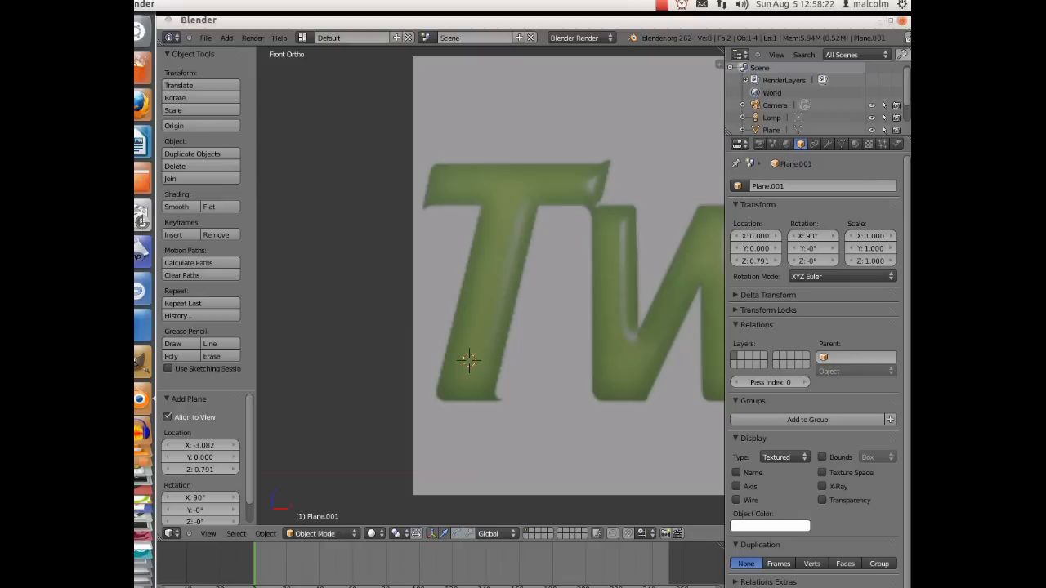
Move the plane along X to about -2.469, near the letter T, and scale it down to about 0.177
scroll(490, 286, down, 5)
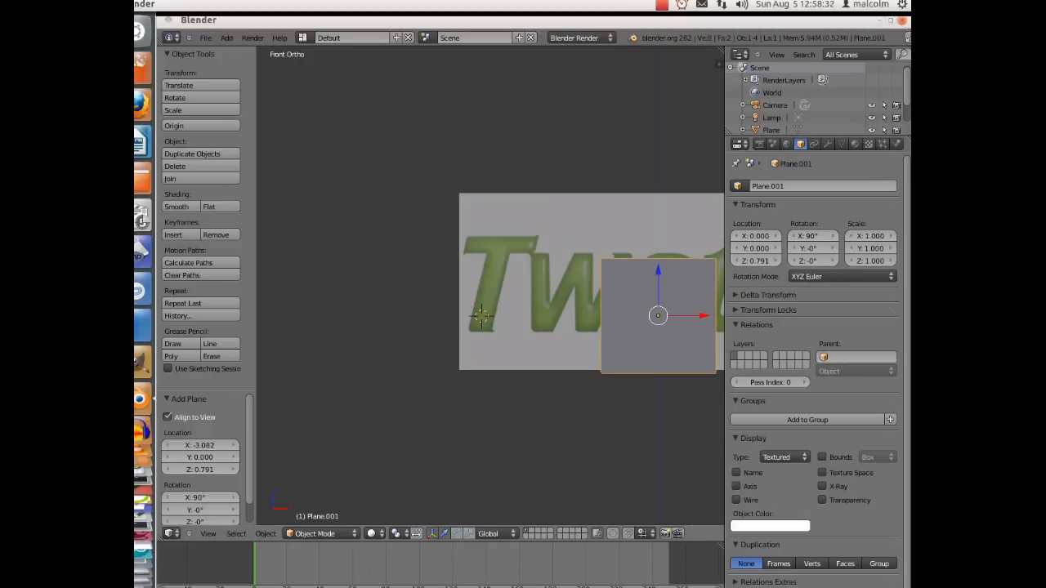
drag(704, 315, 669, 316)
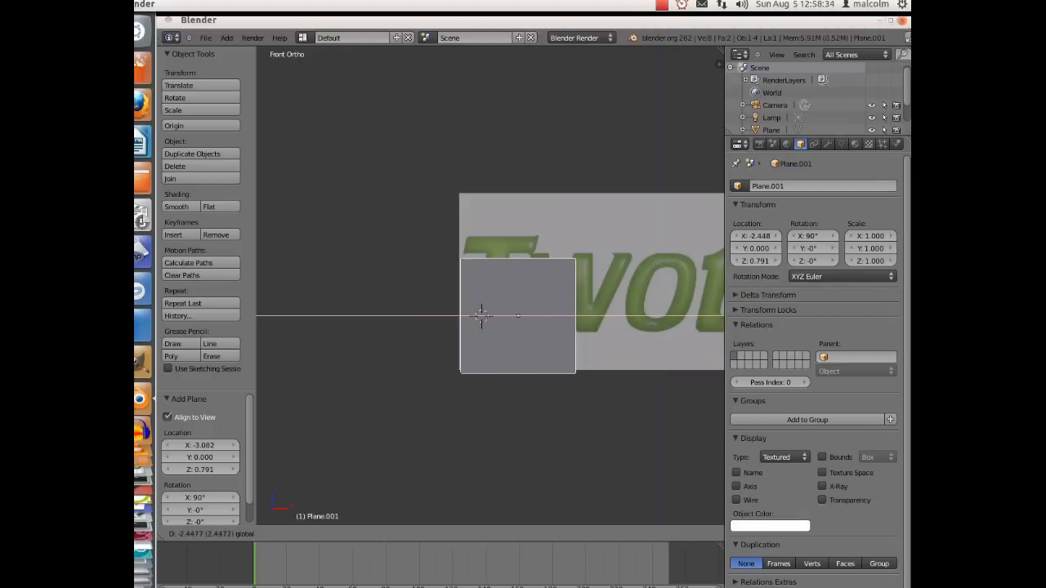
drag(565, 315, 562, 315)
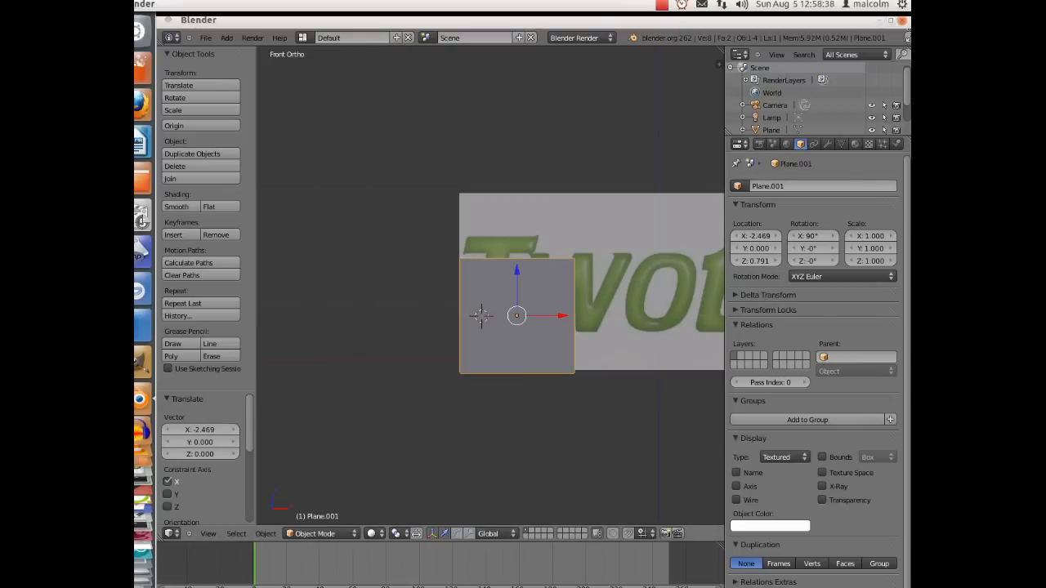
key(s)
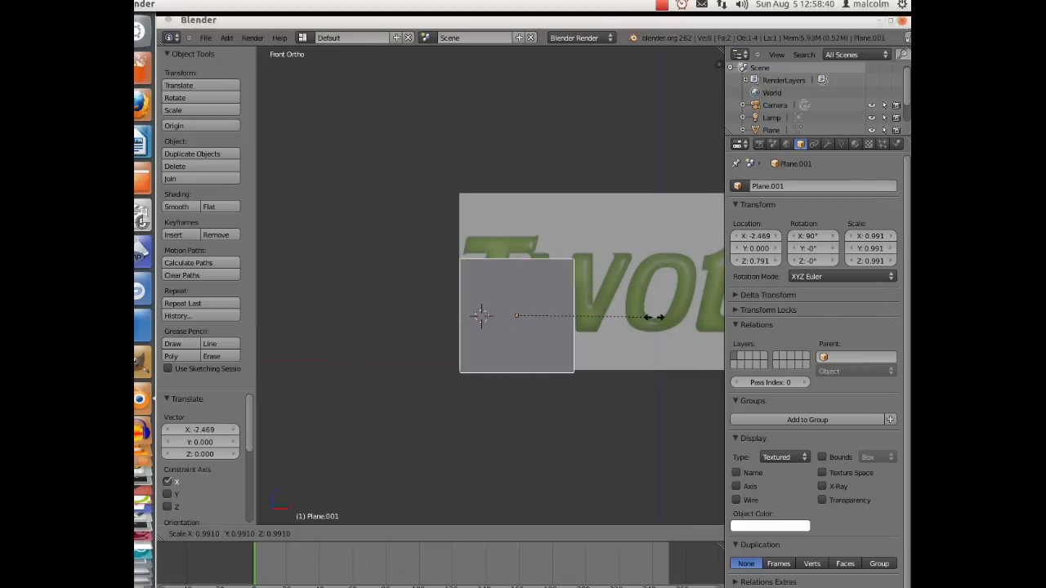
click(540, 313)
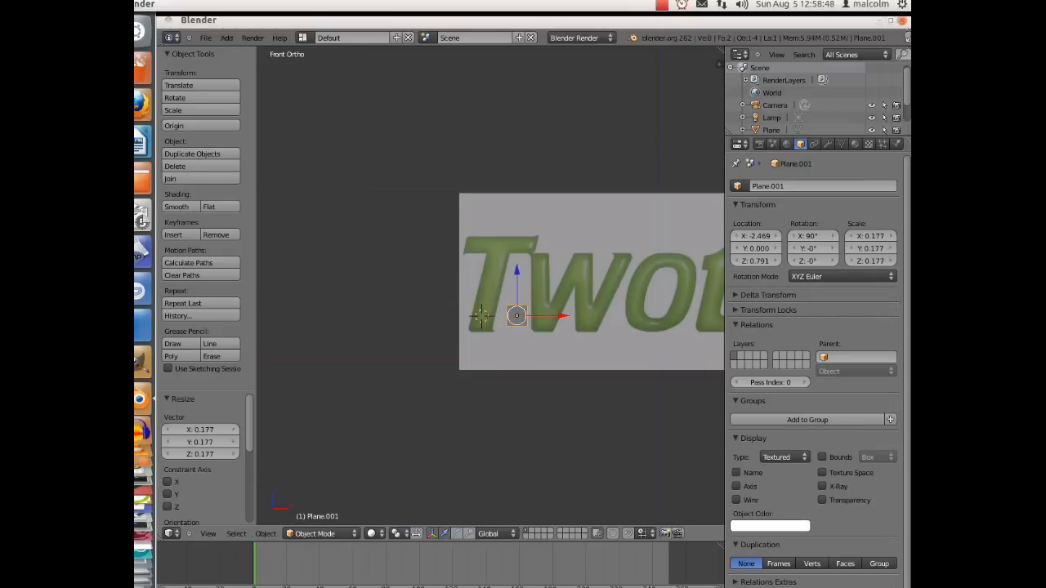
Move the small plane along X and Z onto the foot of the T, at about X -3.155 and Z 0.693
key(g)
key(x)
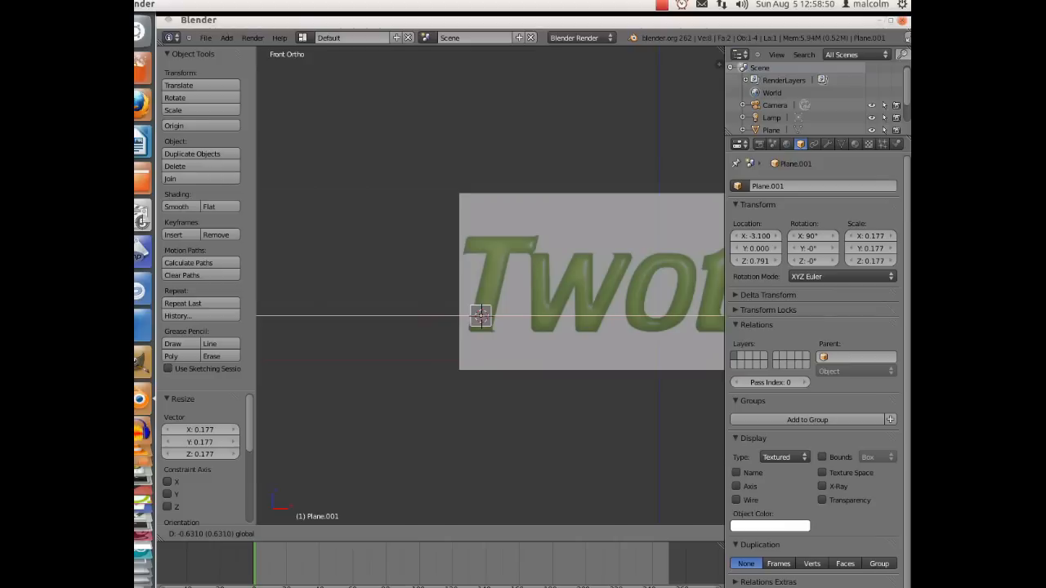
key(Return)
key(g)
key(z)
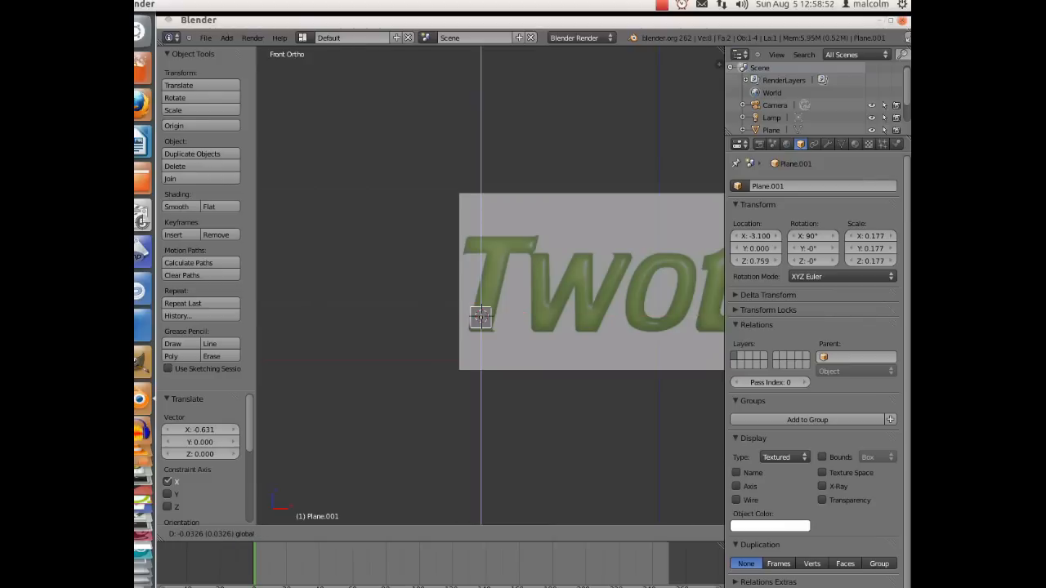
key(Return)
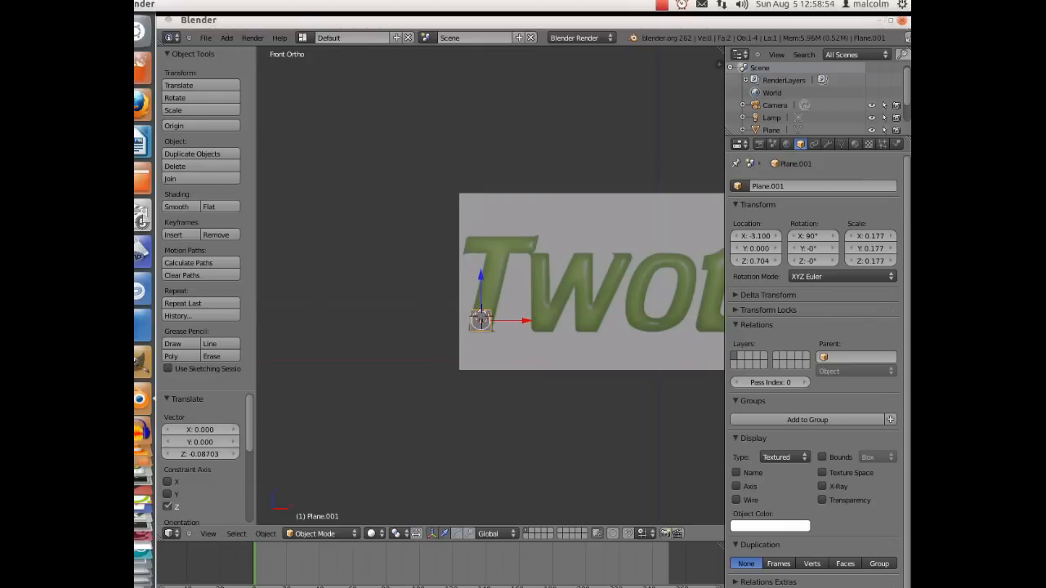
key(g)
key(x)
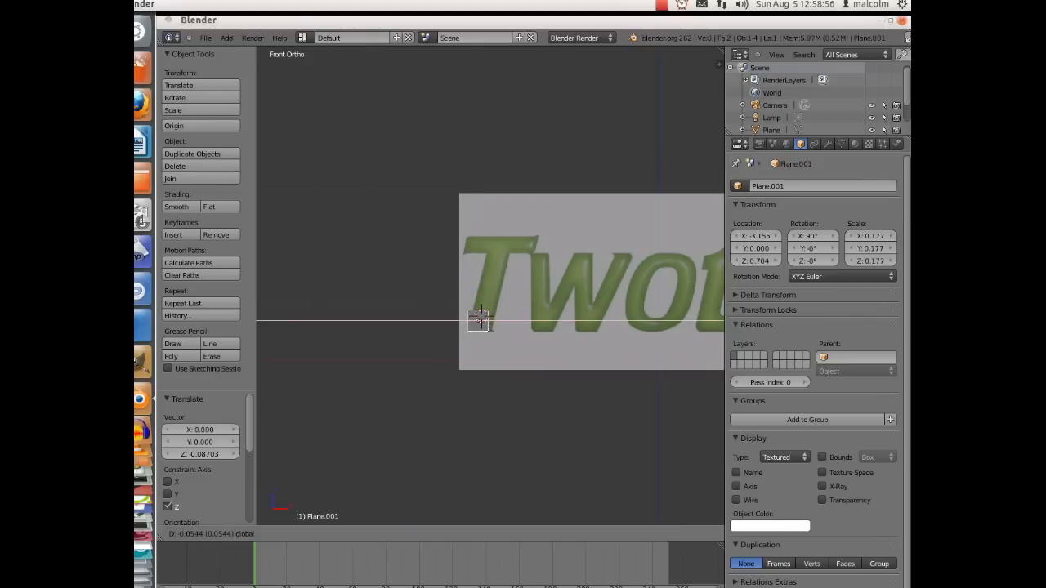
key(Return)
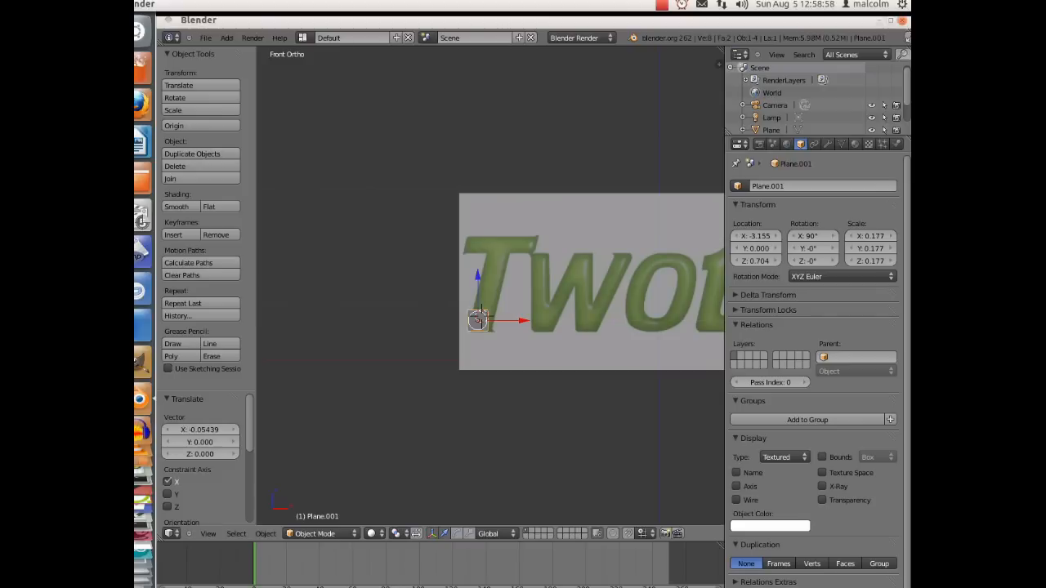
key(g)
key(z)
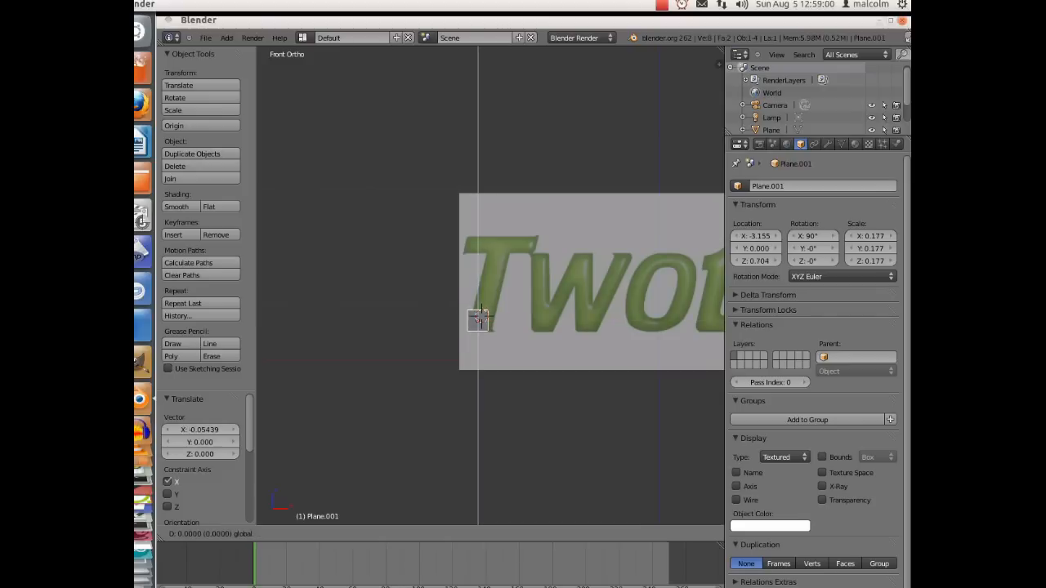
key(Return)
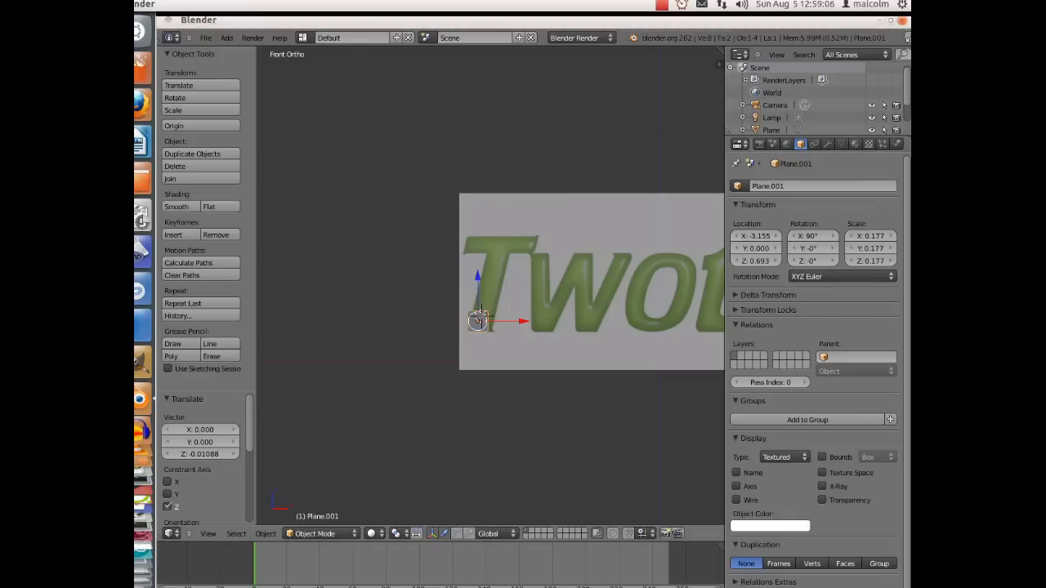
Scale the plane up to about 0.192 and move it along X to about 0.087, at the base of the letter o
key(s)
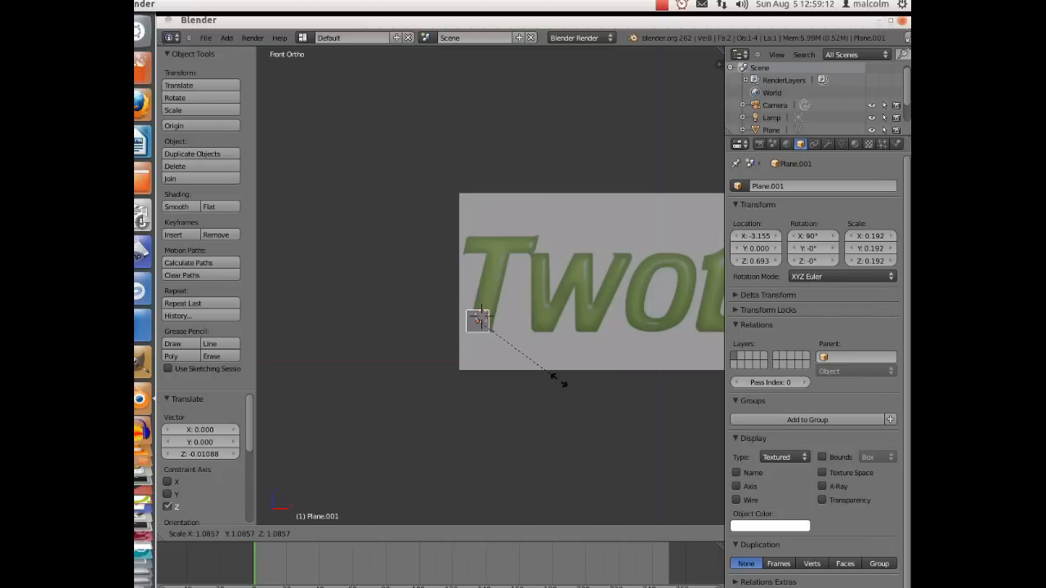
click(558, 379)
key(g)
key(x)
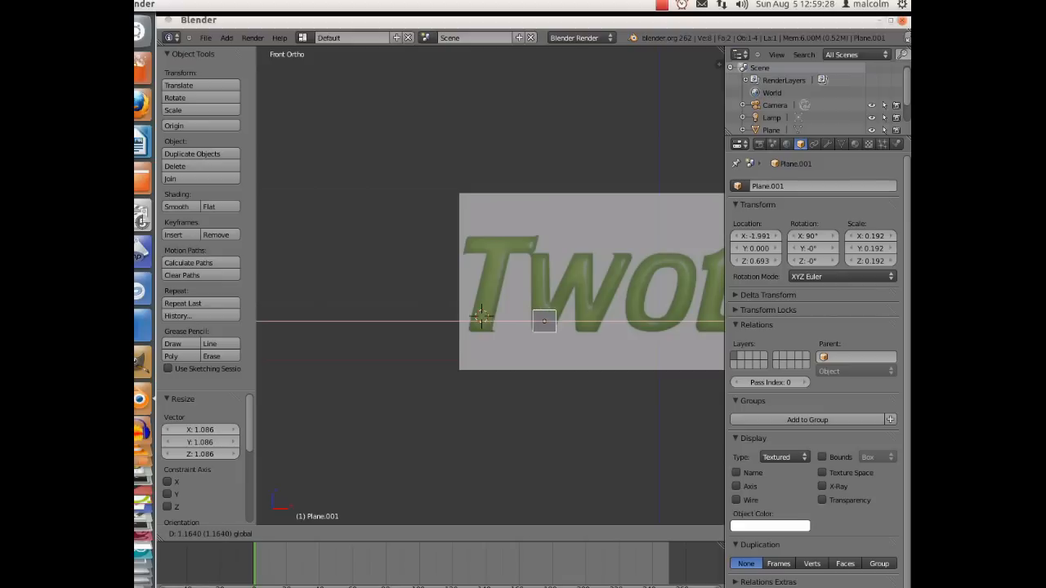
key(Return)
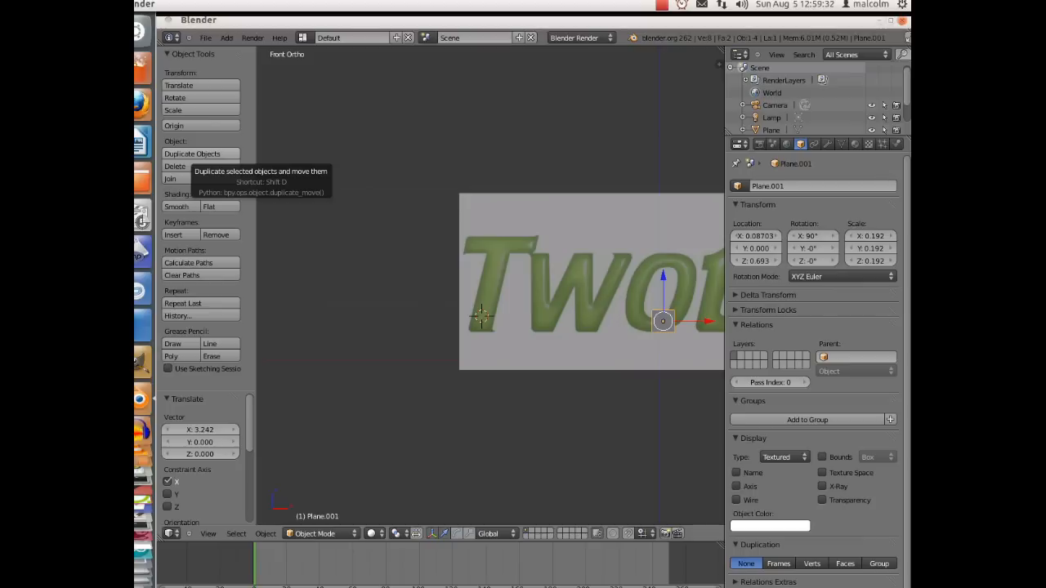
Duplicate the small plane and move the copy along X to about -3.111, onto the foot of the T
click(196, 155)
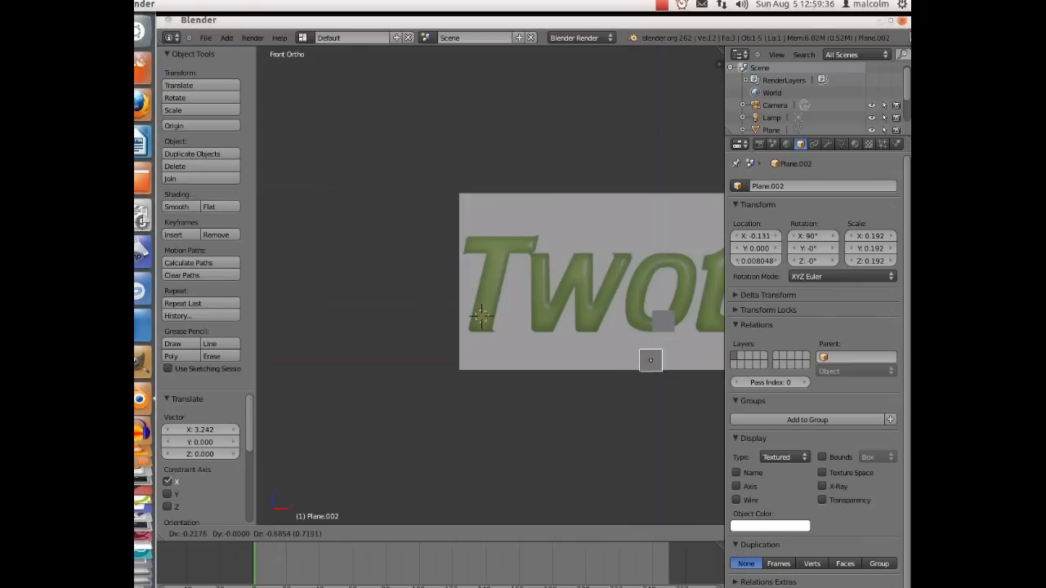
key(Escape)
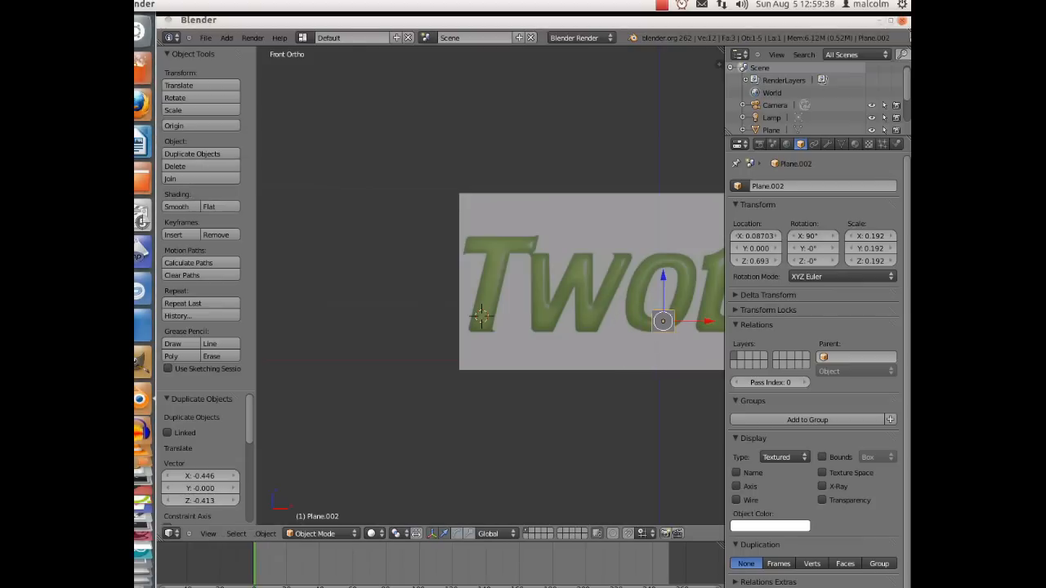
key(g)
key(x)
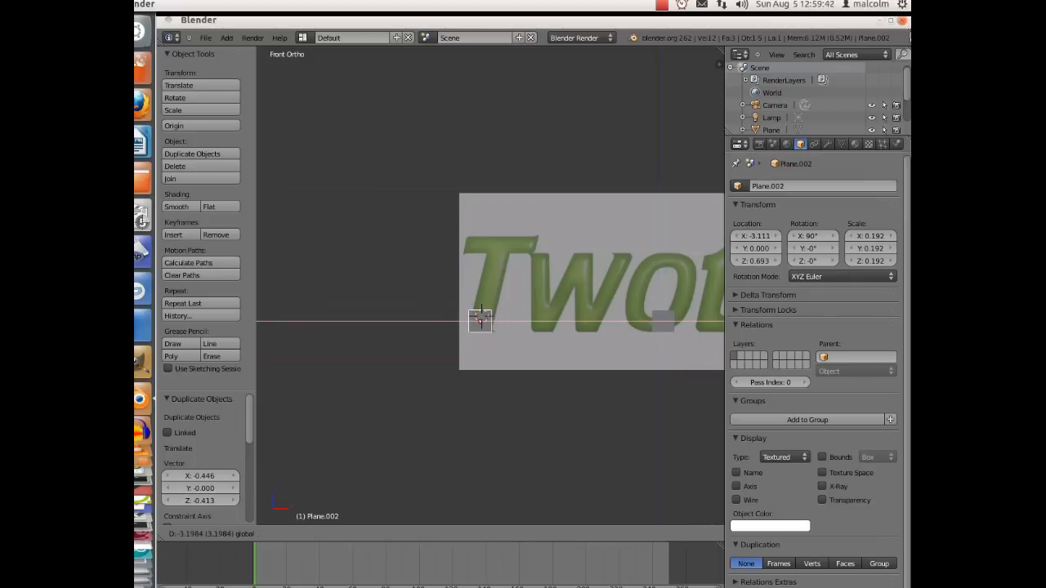
click(481, 311)
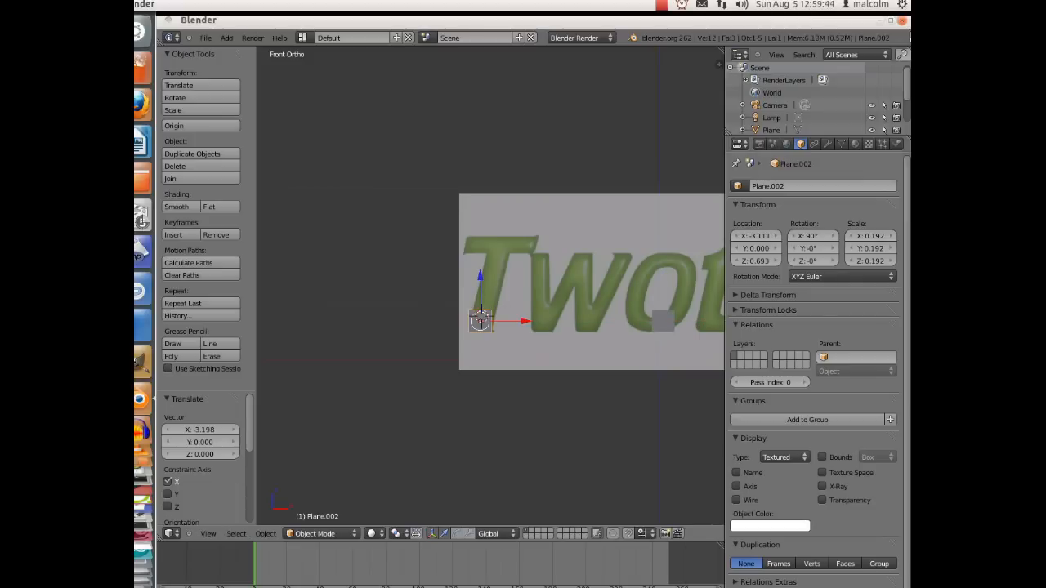
In Edit Mode, move the plane's upper-right vertex about 0.979 along Z and 0.305 along X, to the top of the T's stem
click(320, 534)
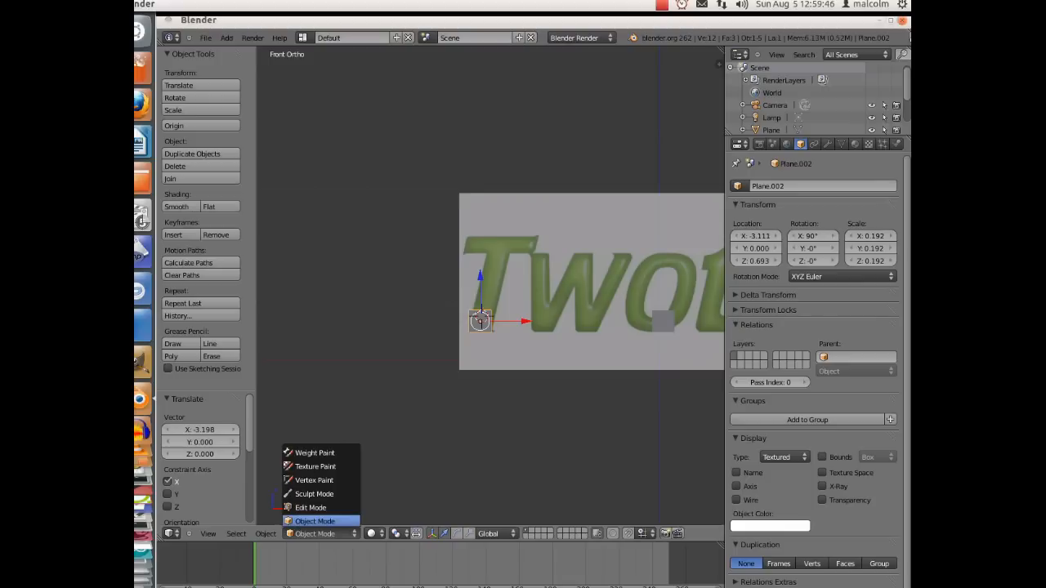
click(315, 508)
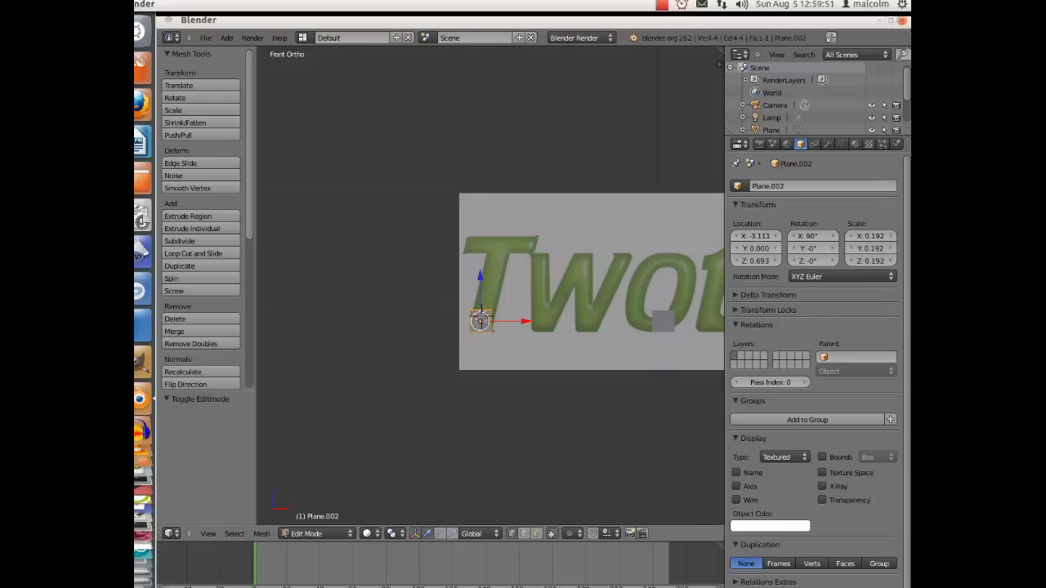
right_click(491, 310)
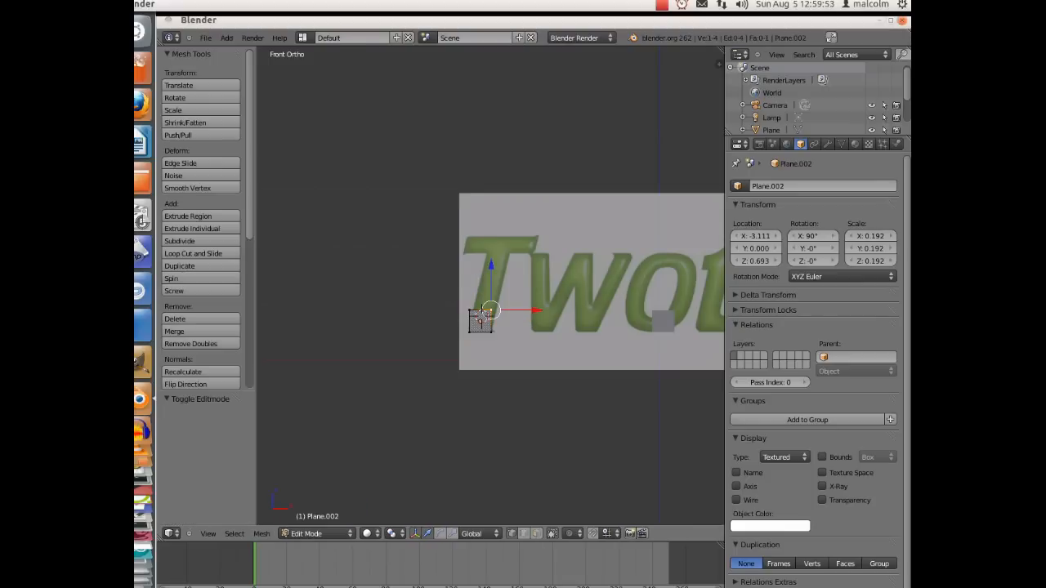
key(g)
key(z)
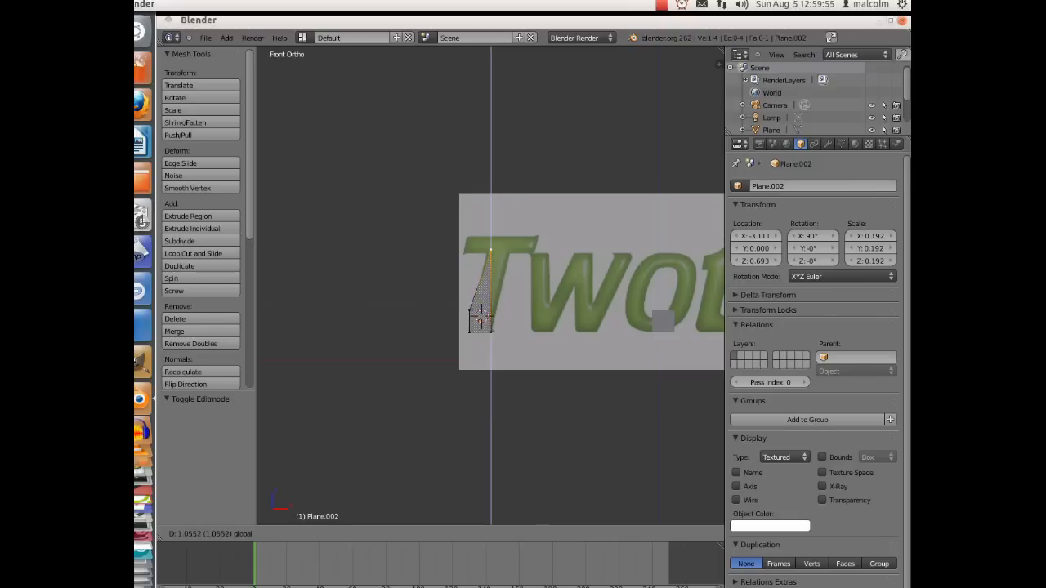
click(491, 254)
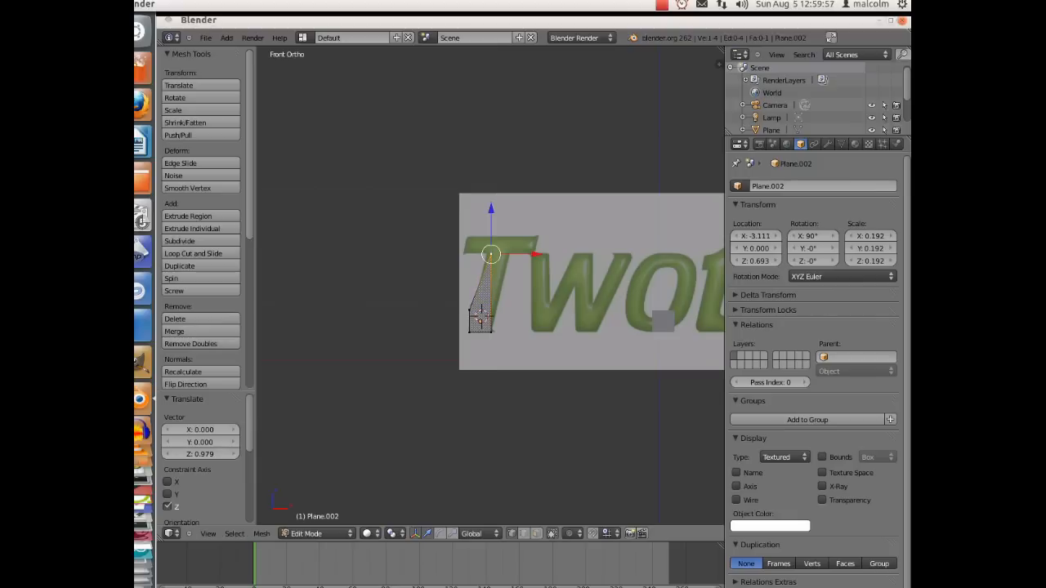
key(g)
key(x)
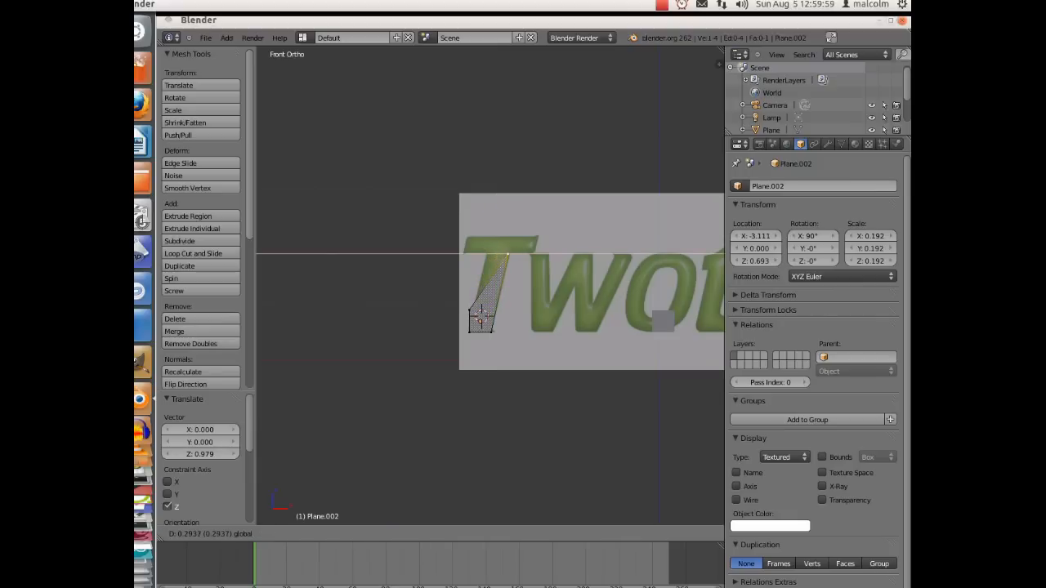
click(508, 255)
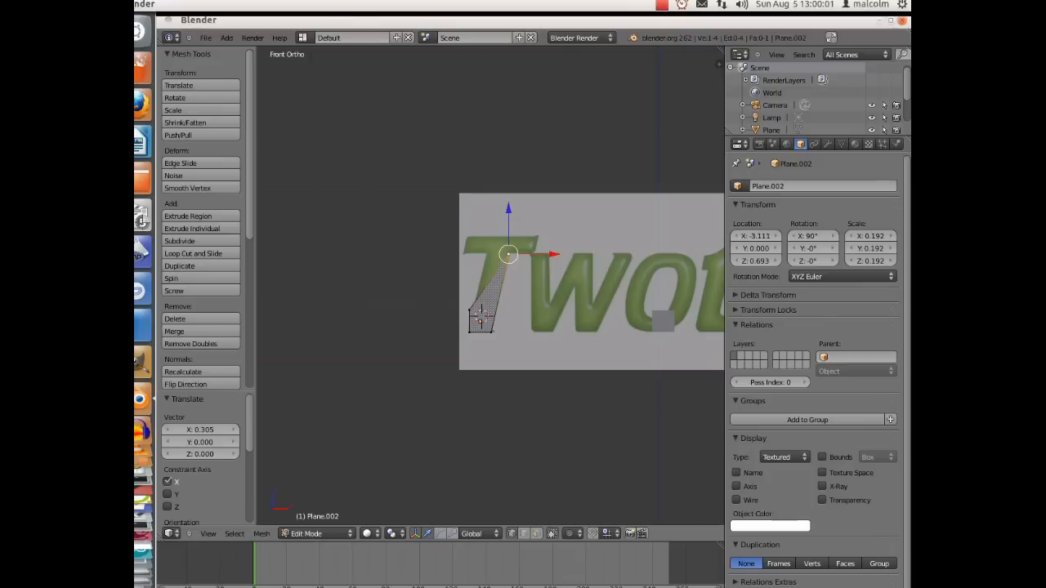
Nudge the same vertex about 0.044 along Z and 0.022 along X to follow the stem's right edge
key(g)
key(z)
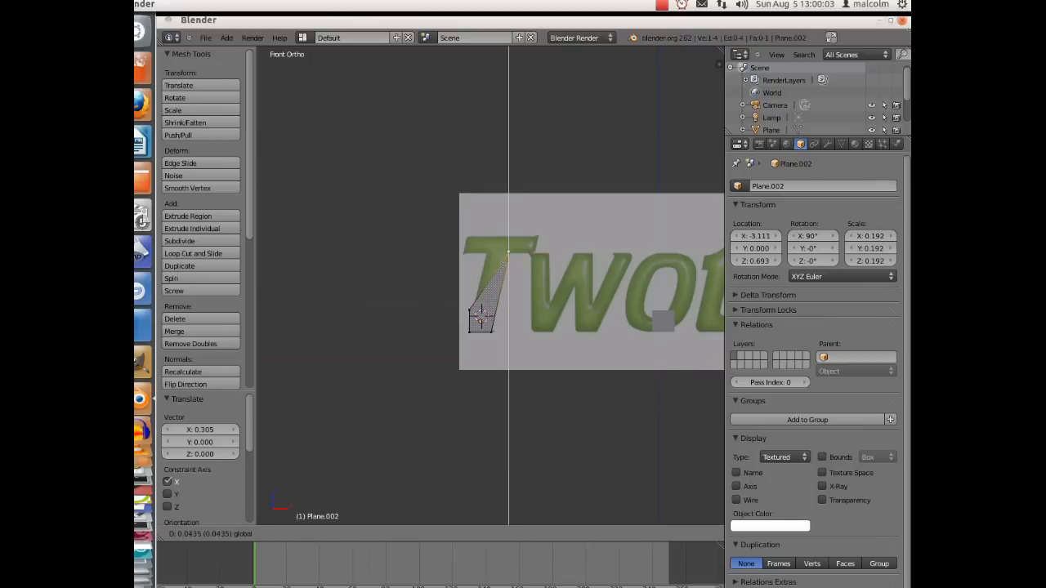
click(508, 252)
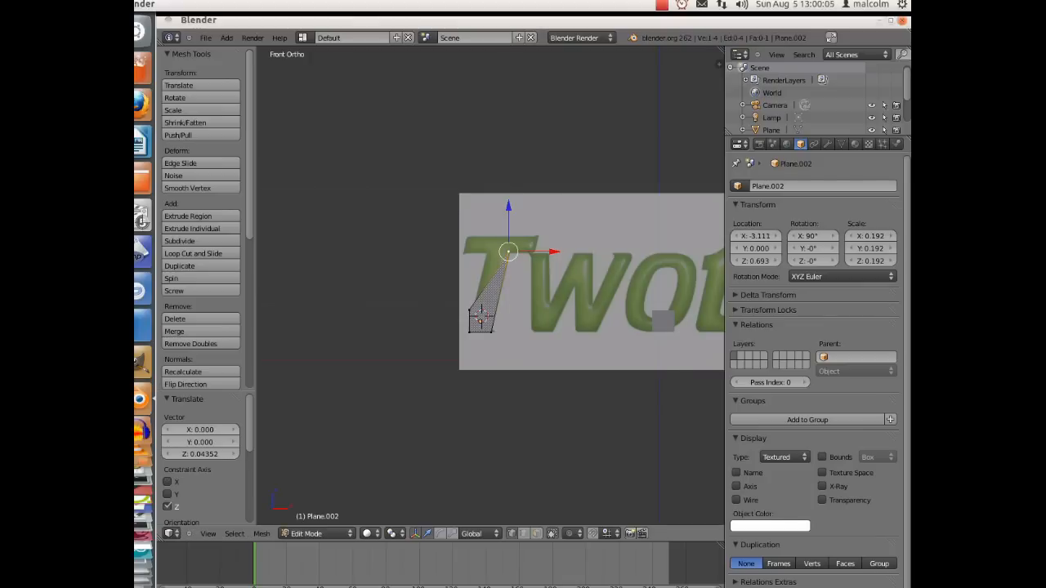
key(g)
key(x)
click(508, 252)
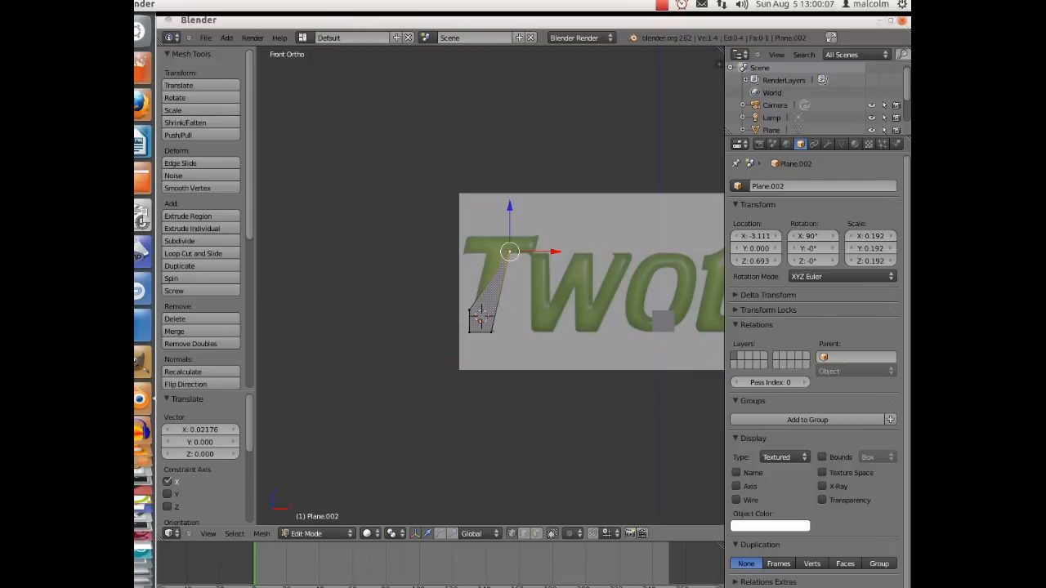
Move the plane's upper-left vertex about 0.984 along Z and 0.310 along X, where the T's stem meets the crossbar
scroll(508, 253, up, 5)
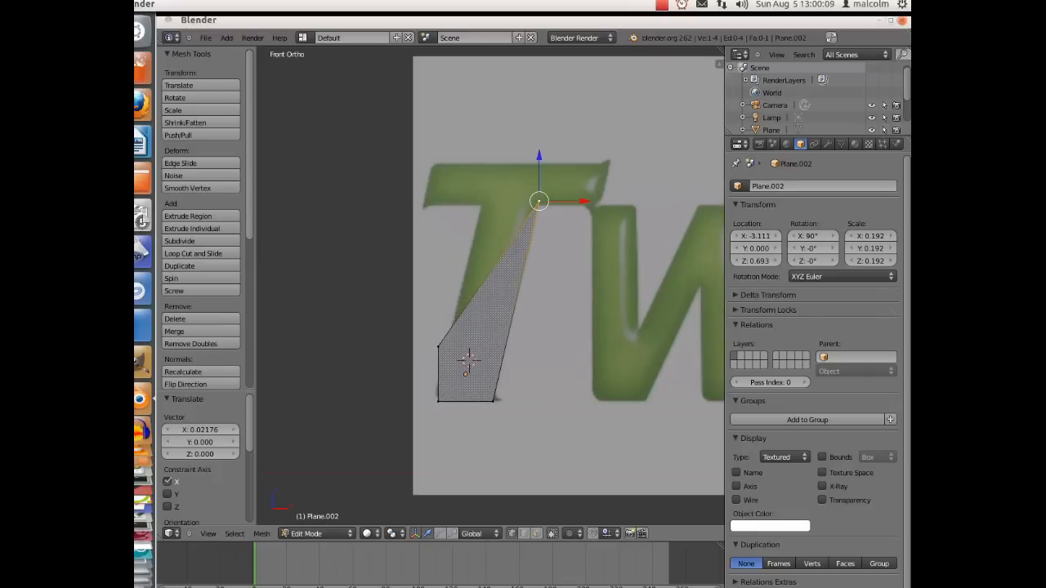
right_click(438, 347)
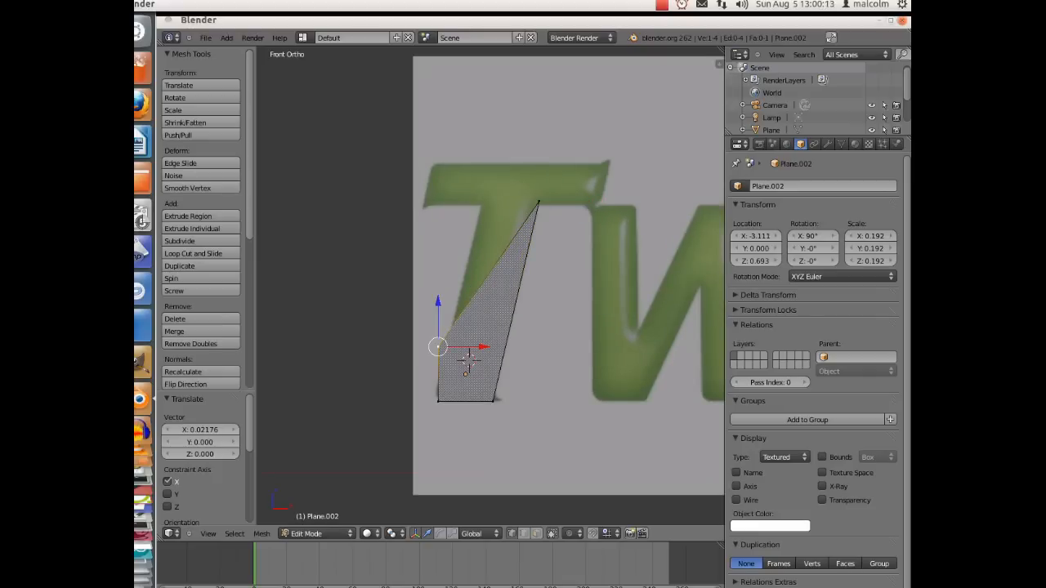
key(g)
key(z)
key(Return)
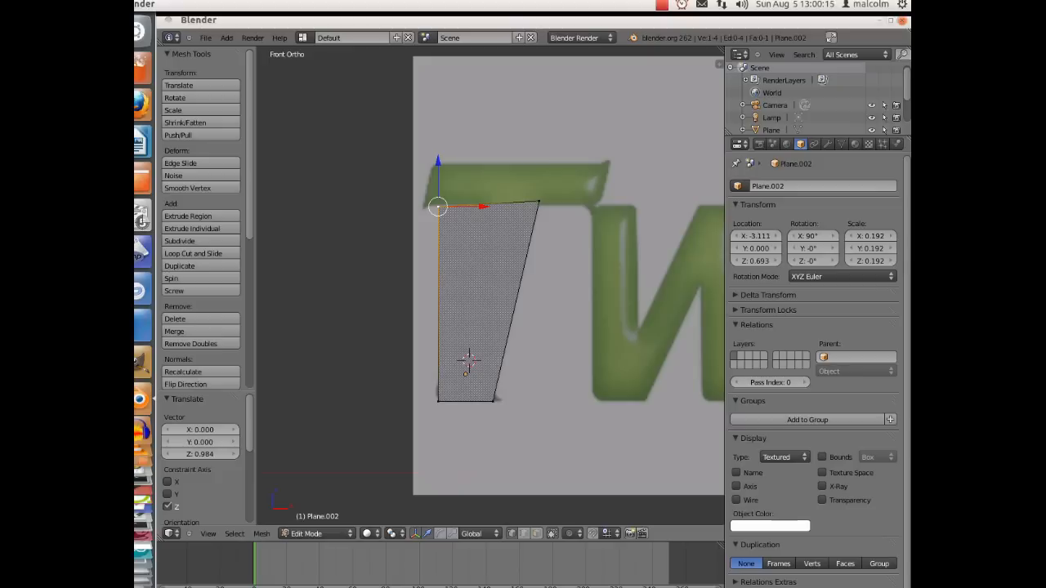
key(g)
key(x)
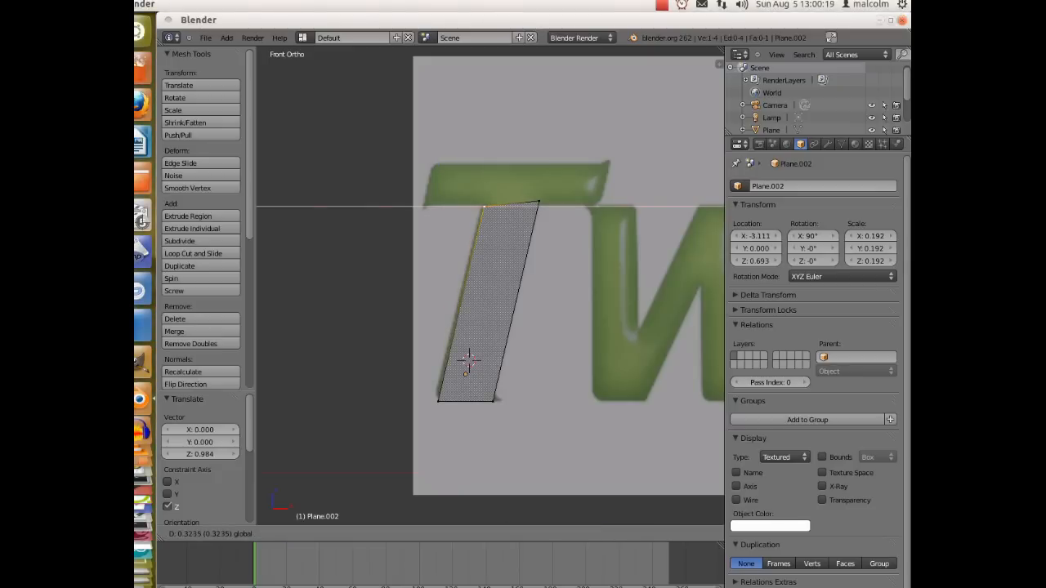
key(Return)
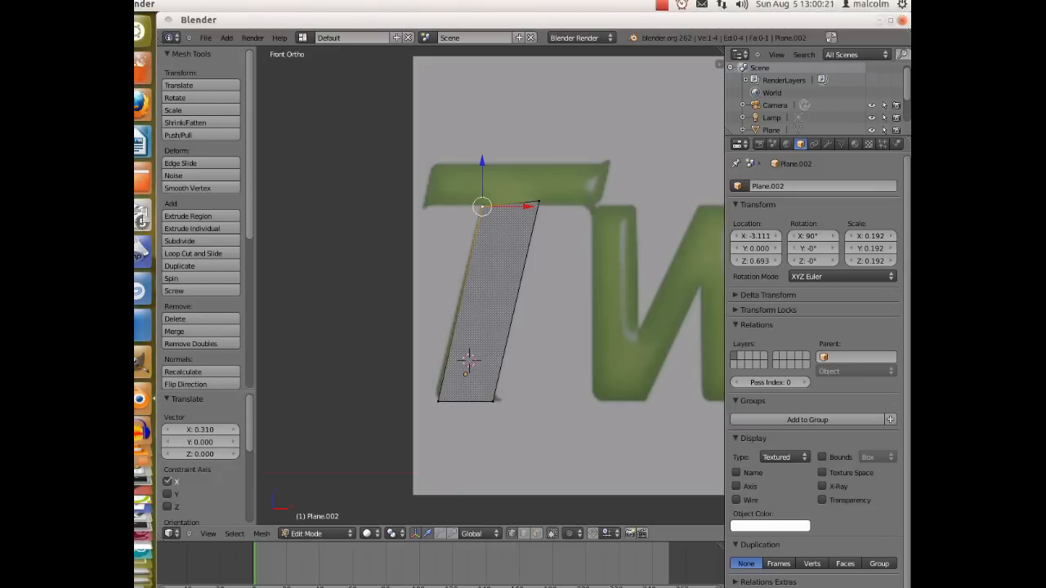
Lower the stem's upper-right vertex about 0.035 along Z and shift its lower-left vertex about -0.026 along X
right_click(539, 201)
key(g)
key(z)
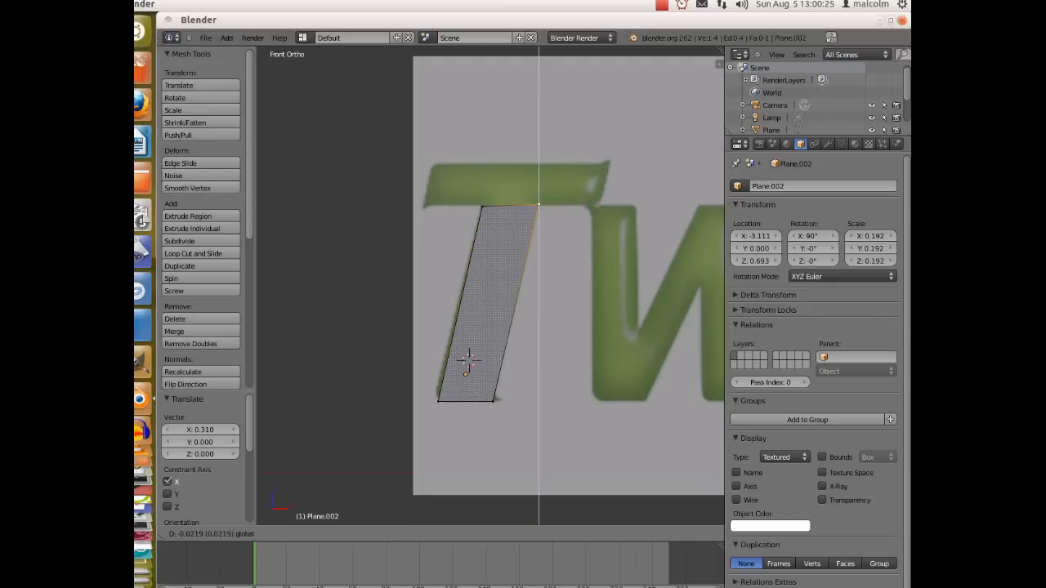
key(Return)
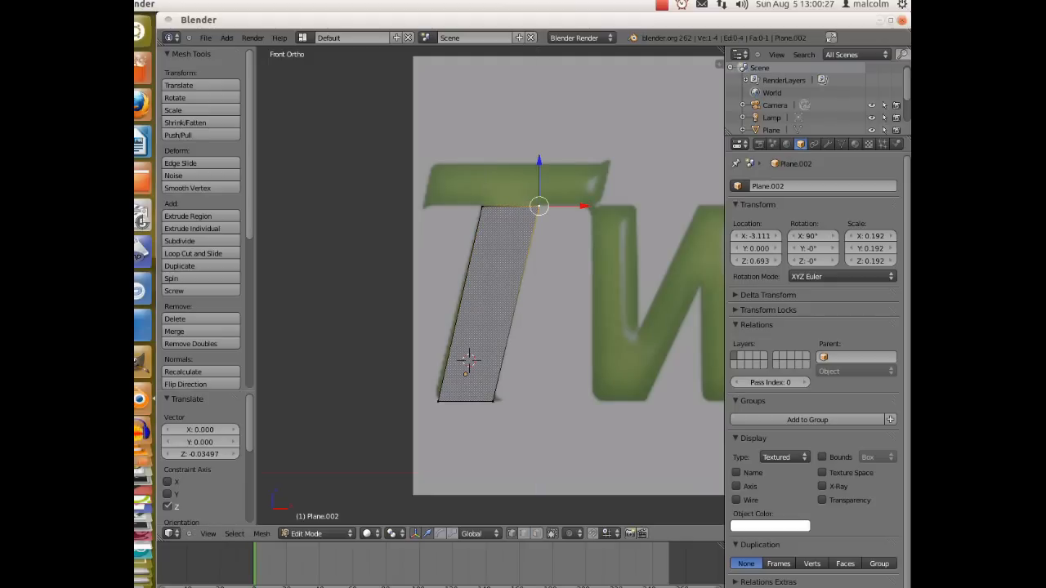
right_click(438, 401)
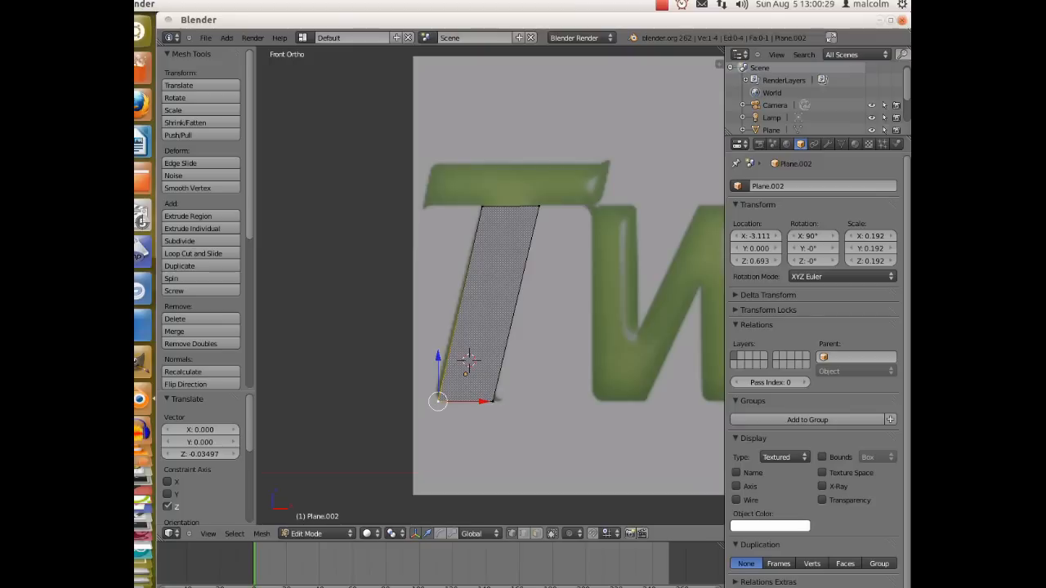
key(g)
key(x)
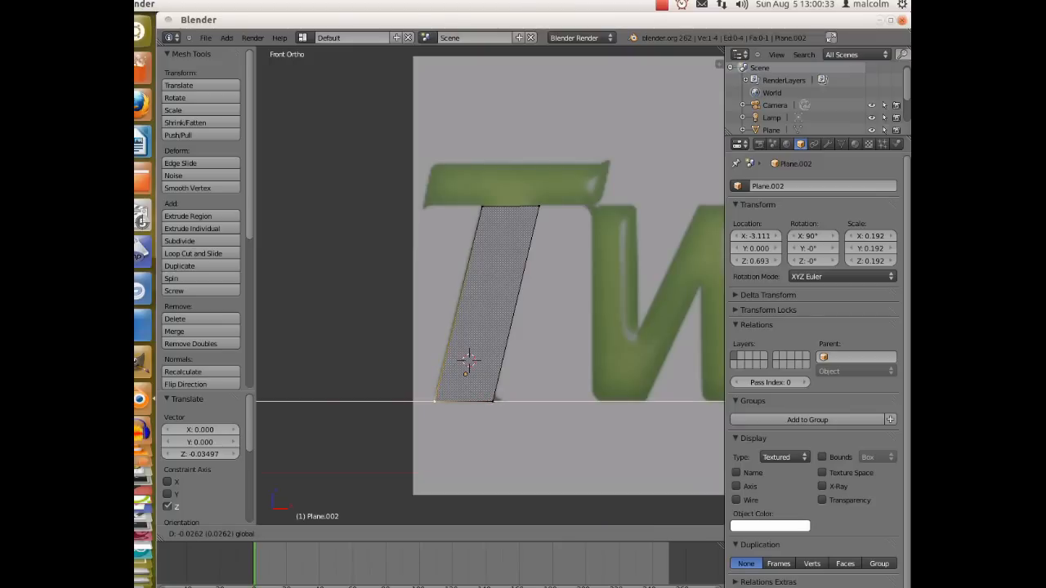
key(Return)
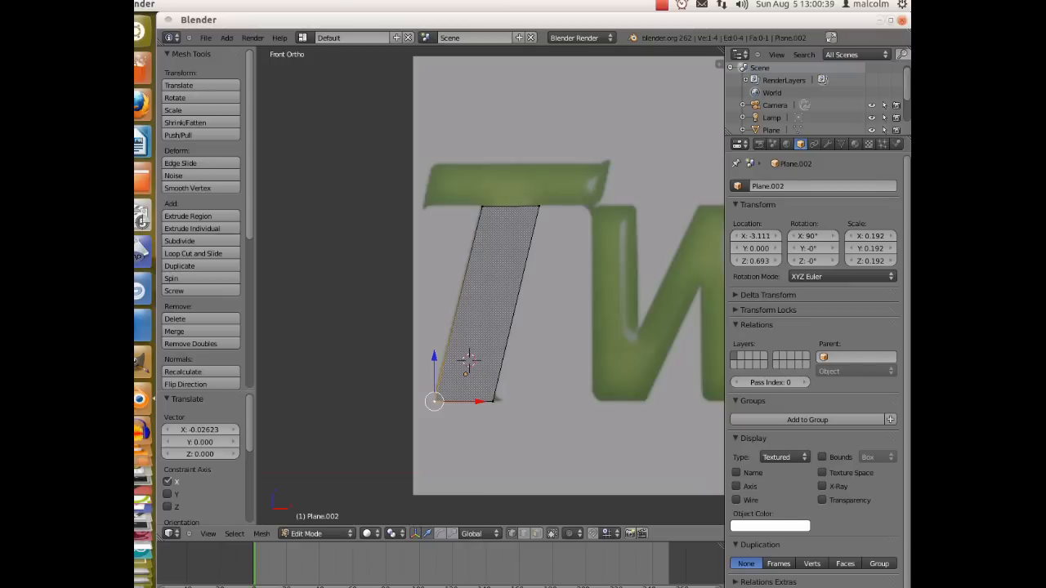
Extrude the stem's top edge up about 0.297 to the crossbar's top, and lower the new right vertex about 0.004 along Z
right_click(482, 207)
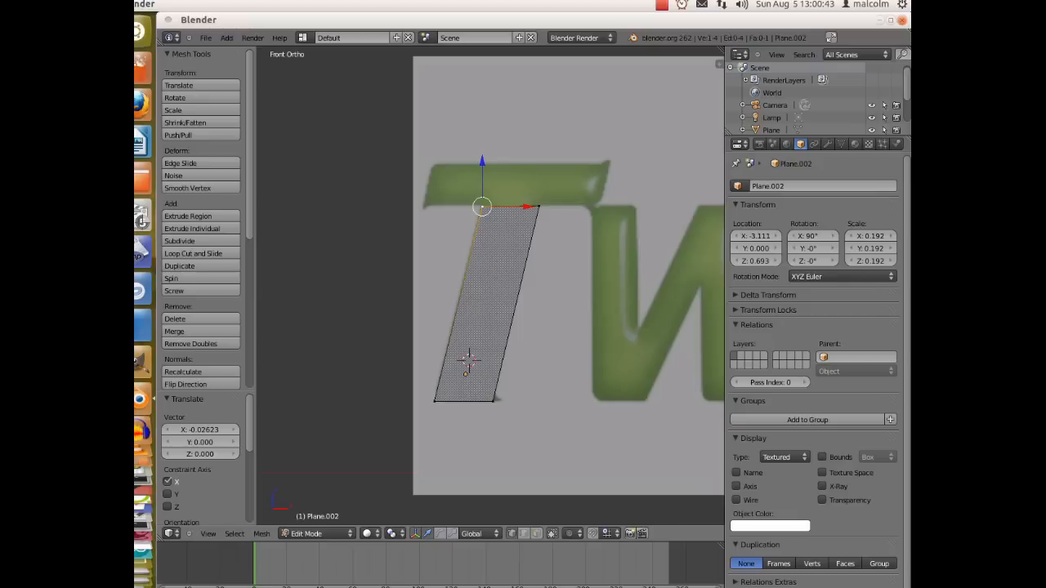
shift+right_click(538, 207)
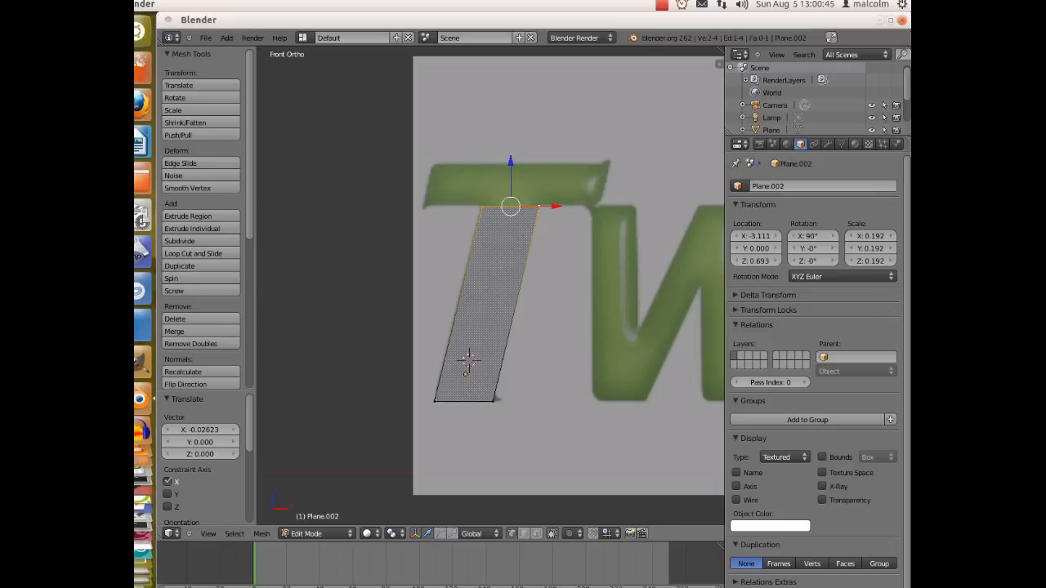
key(e)
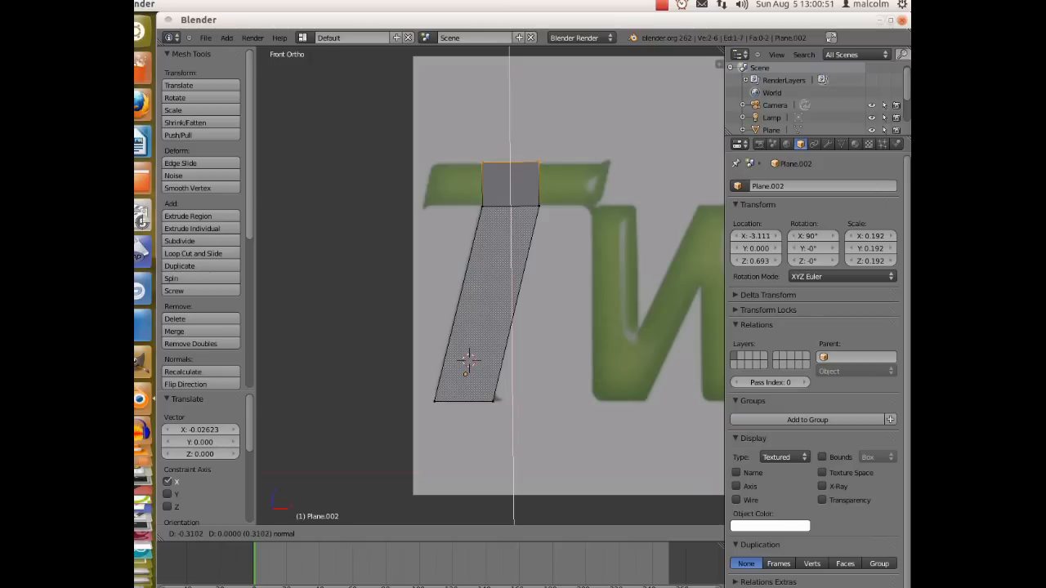
click(495, 398)
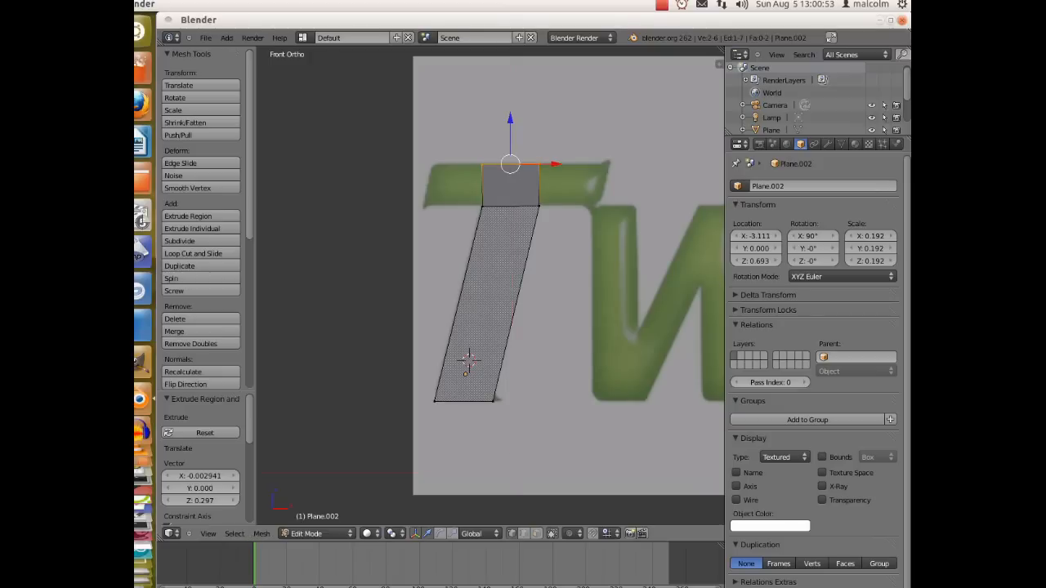
right_click(540, 164)
key(g)
key(z)
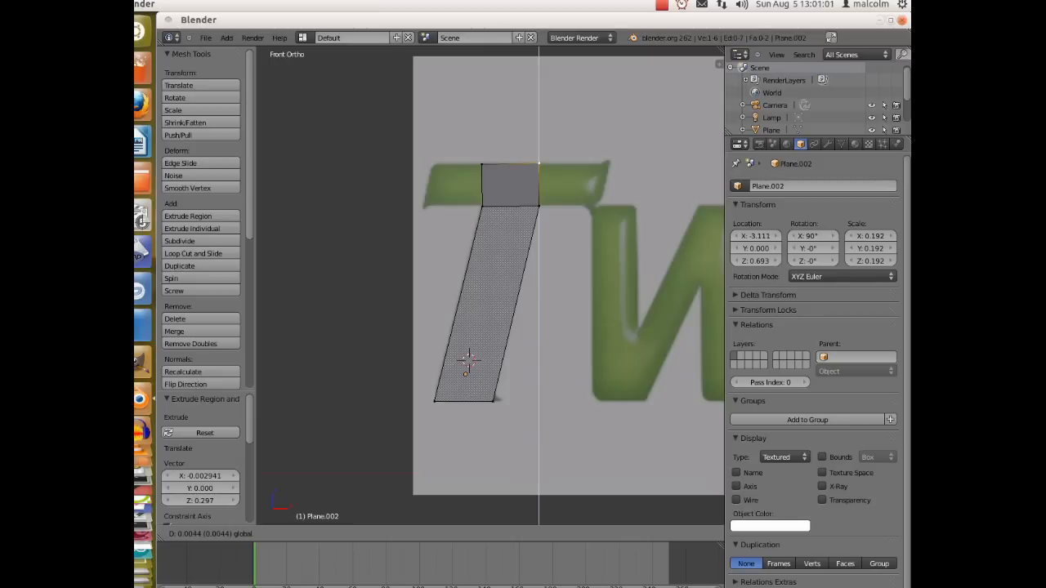
key(Return)
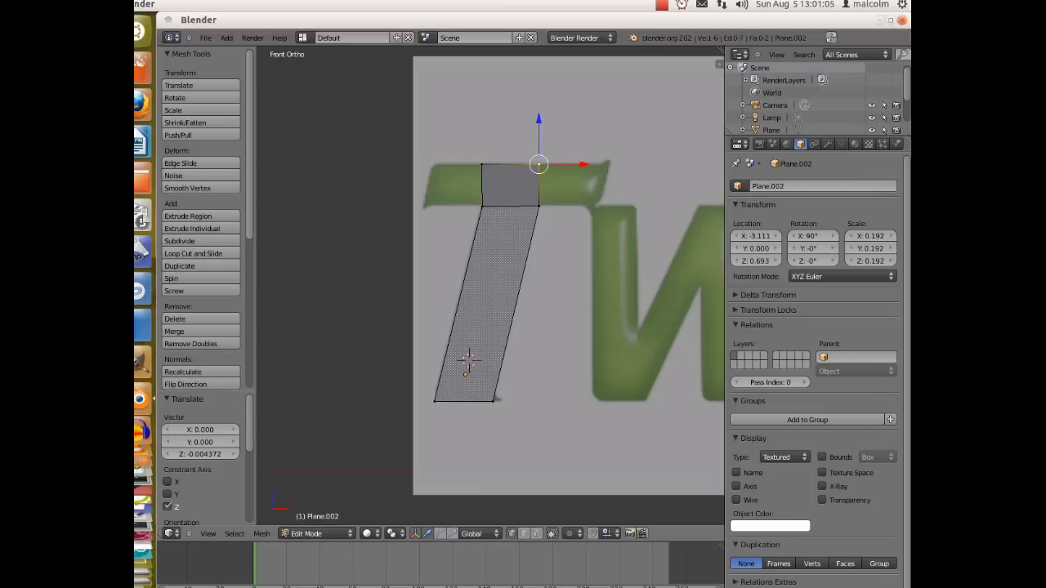
Extrude the right edge of the crossbar's middle section about 0.389 along X, toward the crossbar's right end
shift+right_click(538, 206)
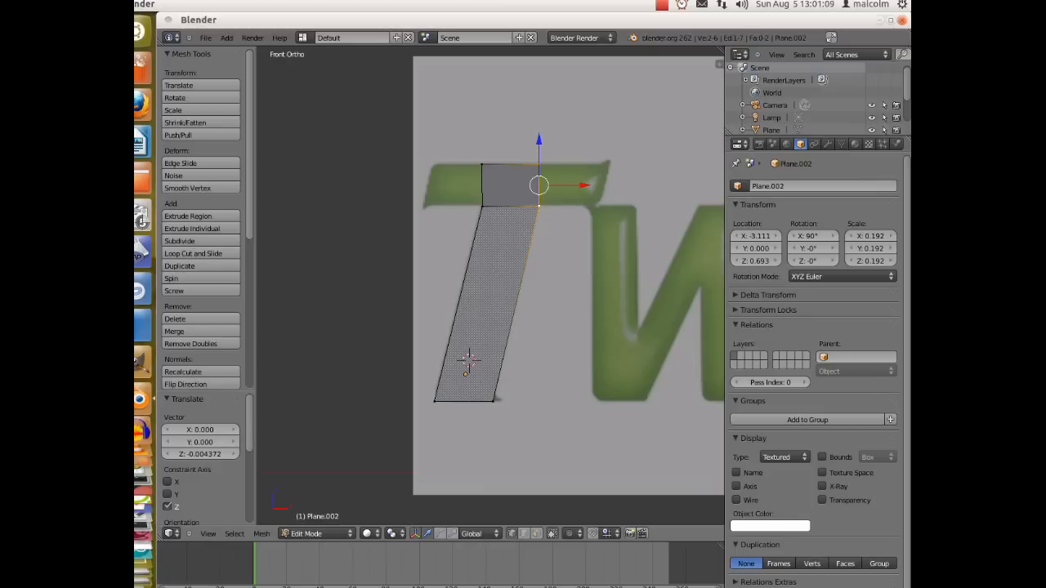
key(e)
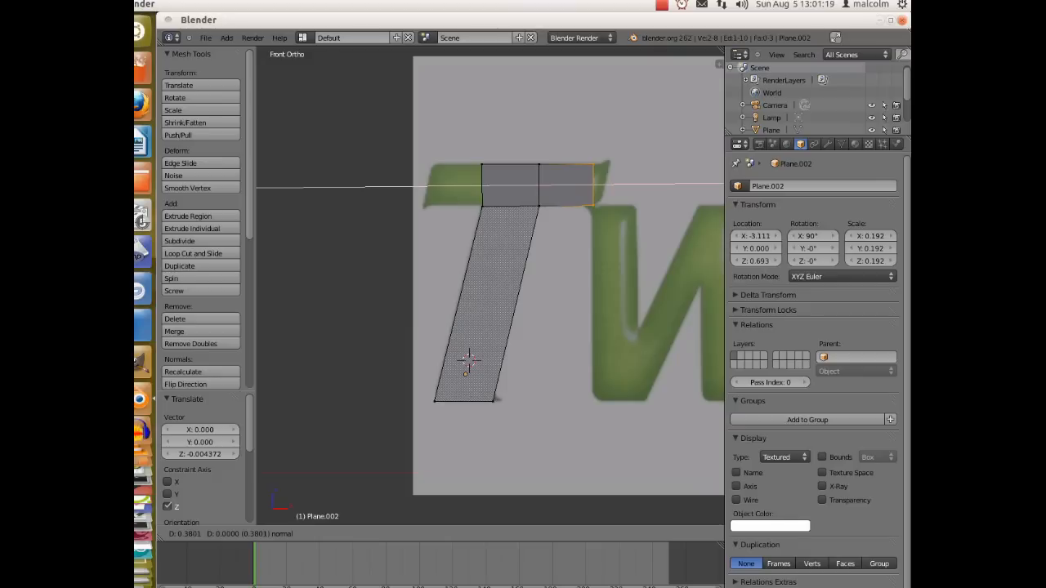
key(Return)
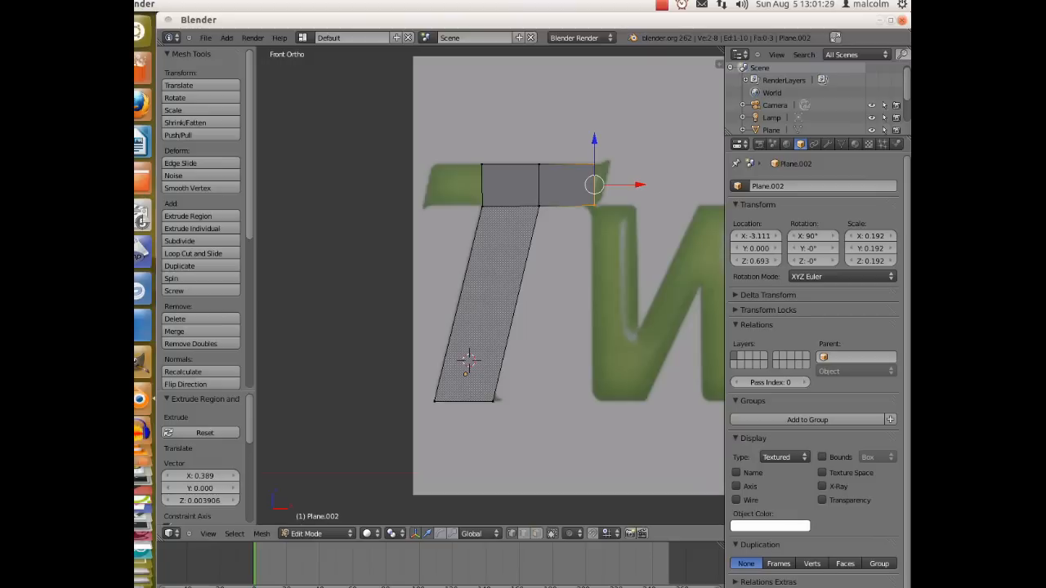
Rotate the crossbar's right end edge about 14° to match its slant and move it about 0.070 along X
click(440, 534)
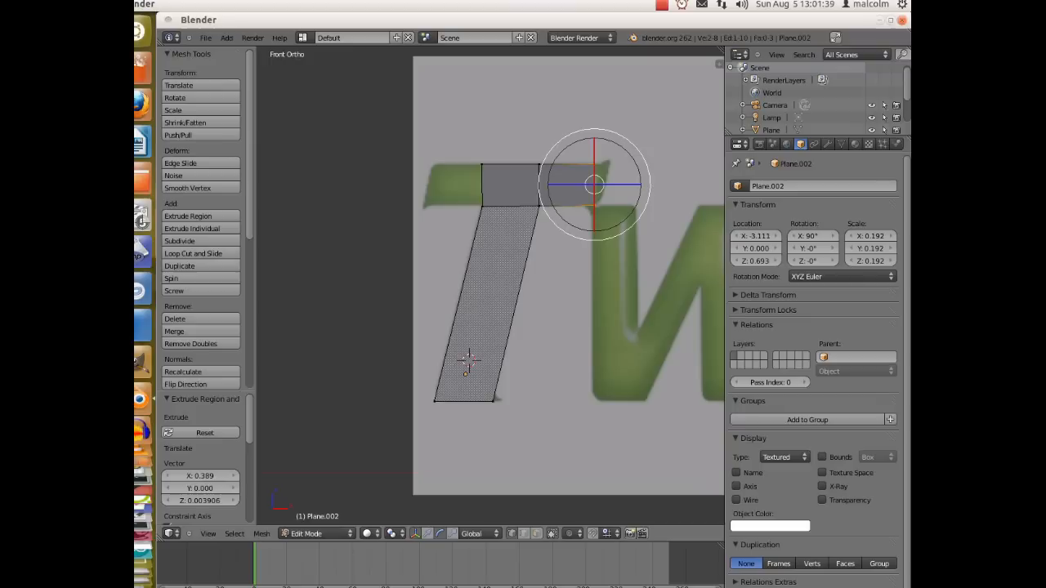
click(427, 534)
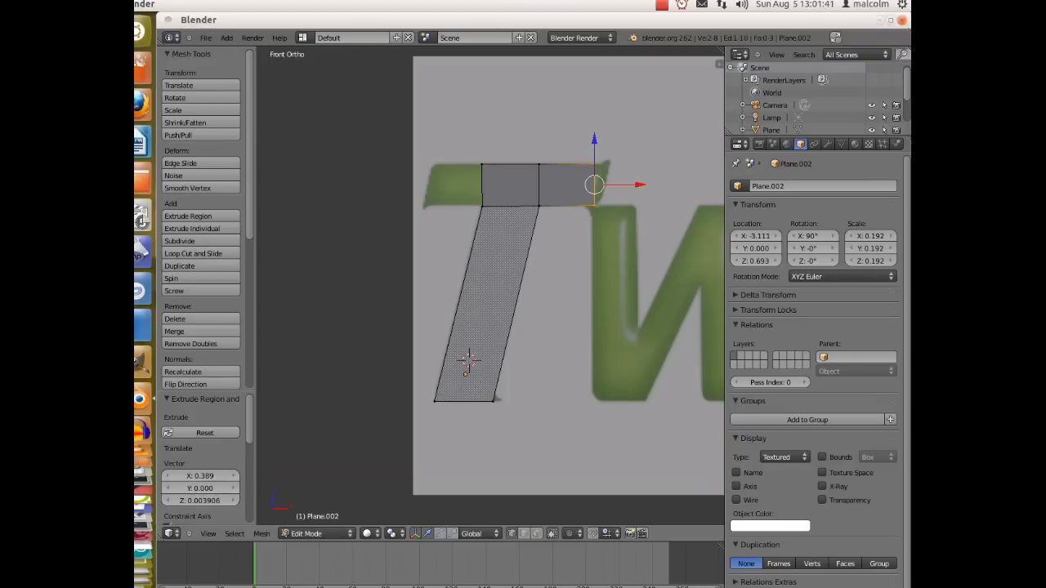
key(r)
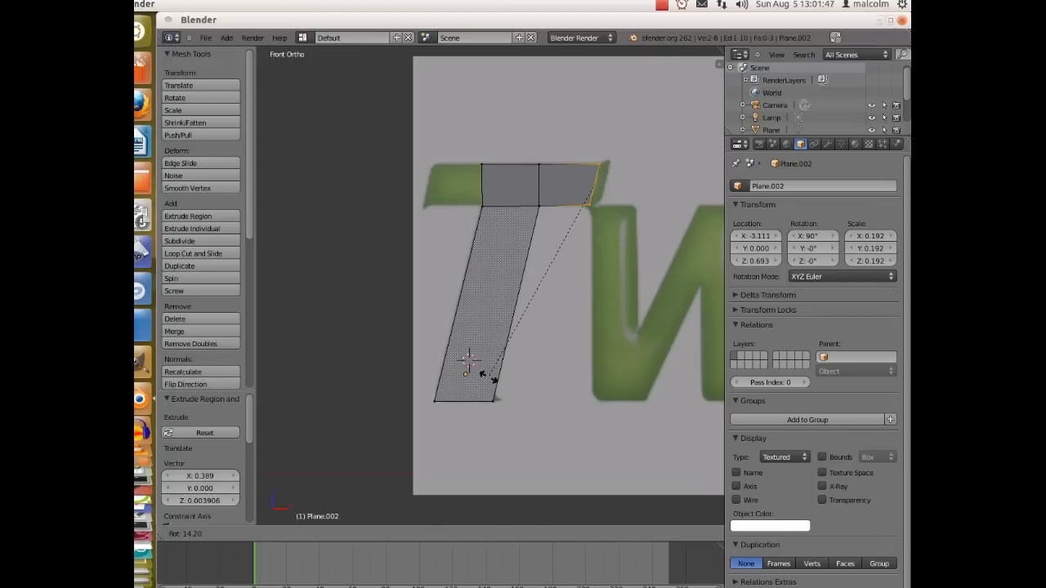
click(488, 377)
drag(640, 184, 650, 185)
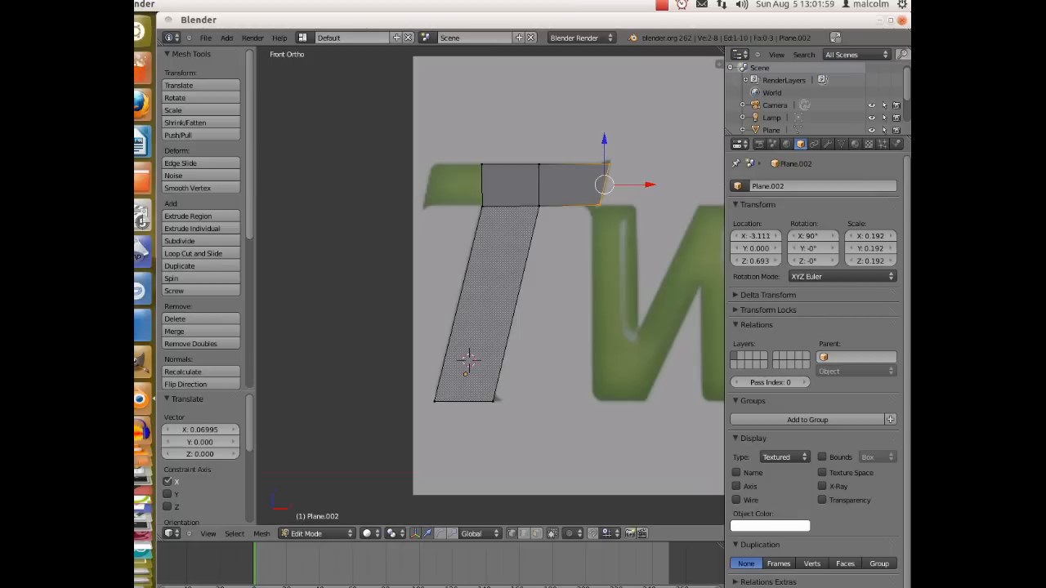
Extrude the left edge of the crossbar's middle section about -0.315 along X and raise the new edge about 0.013 along Z
right_click(483, 206)
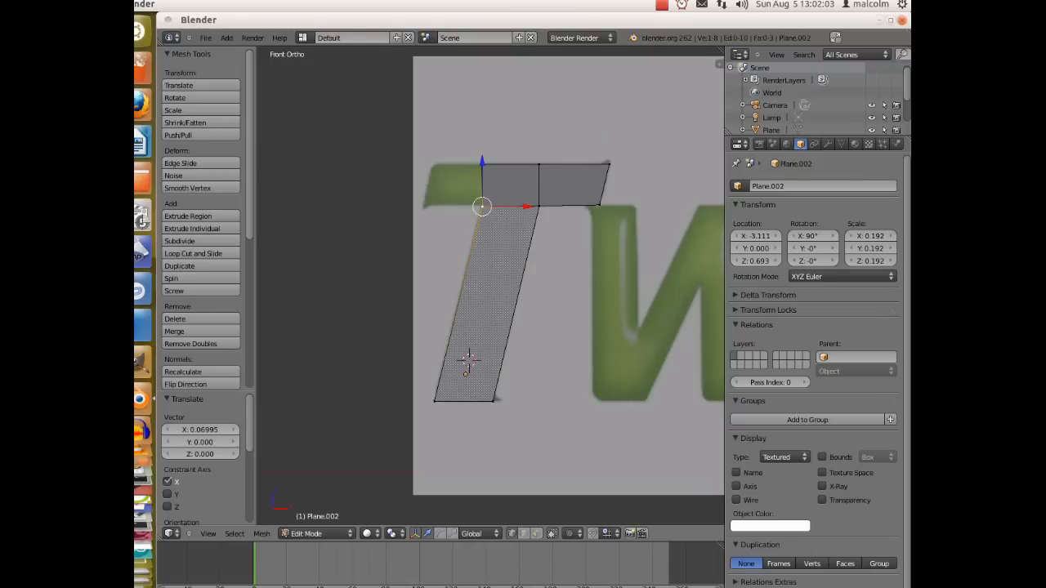
shift+right_click(482, 164)
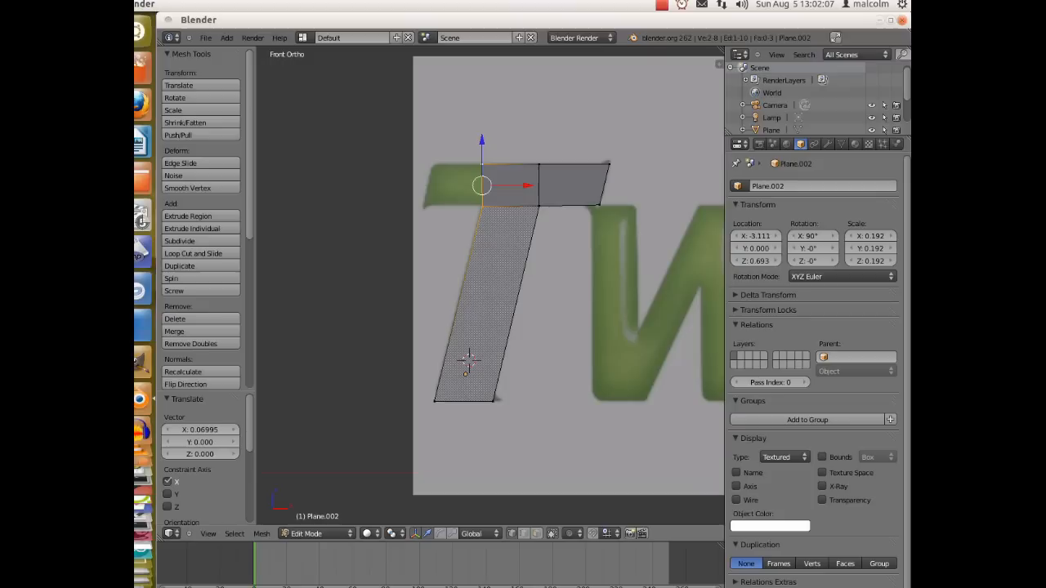
key(e)
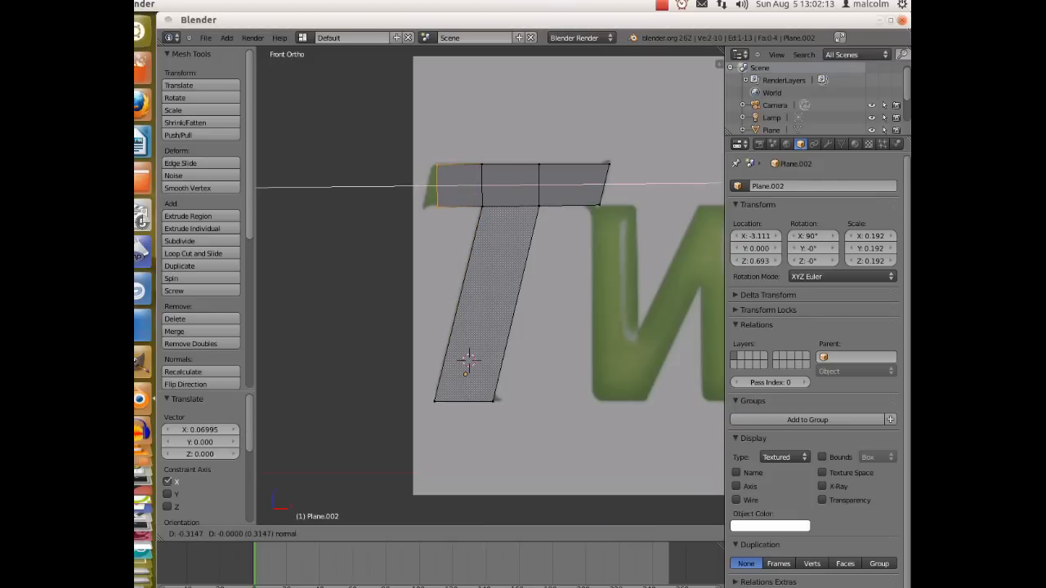
key(Return)
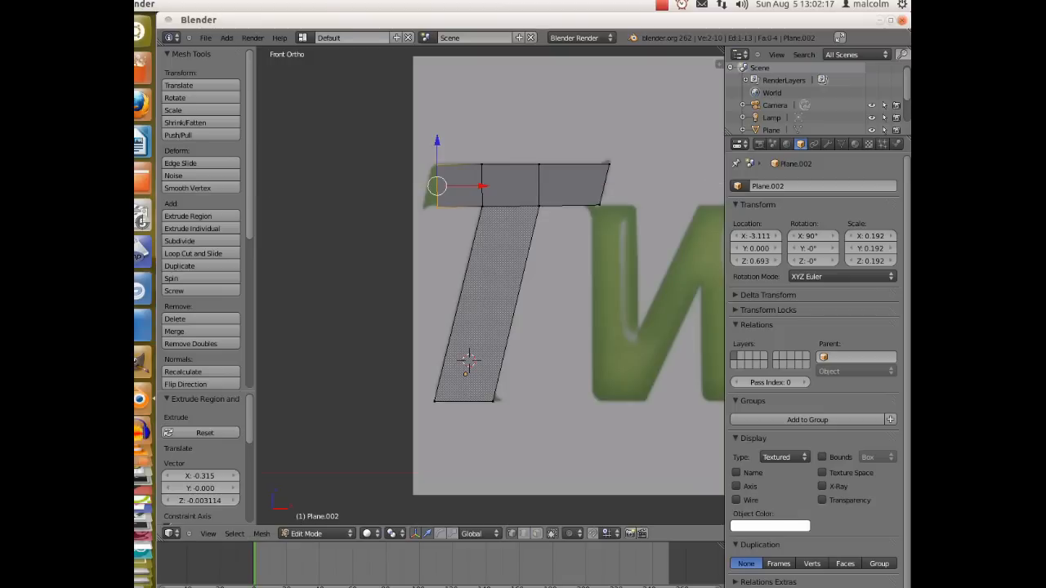
key(g)
key(z)
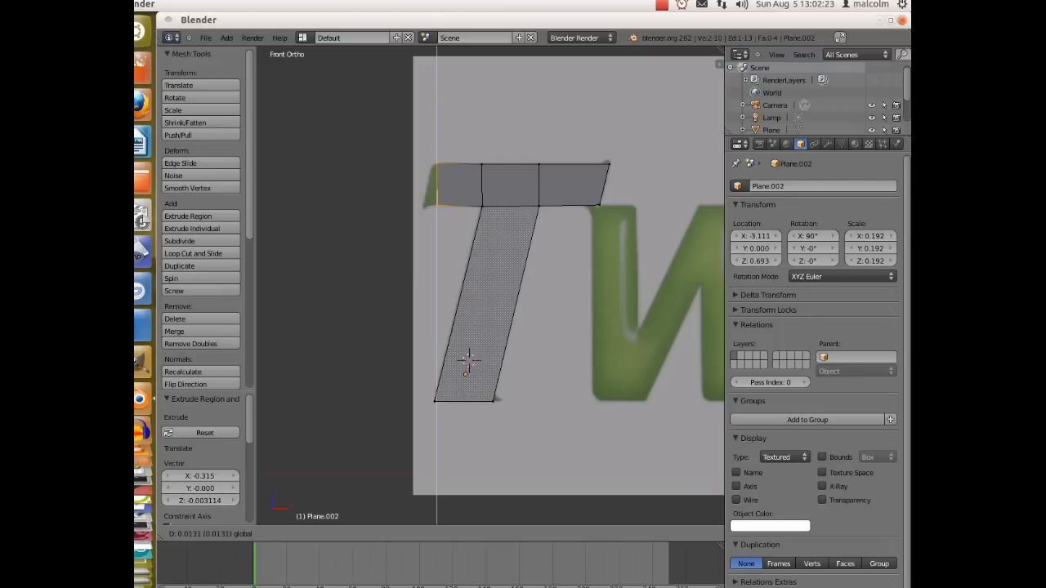
key(Return)
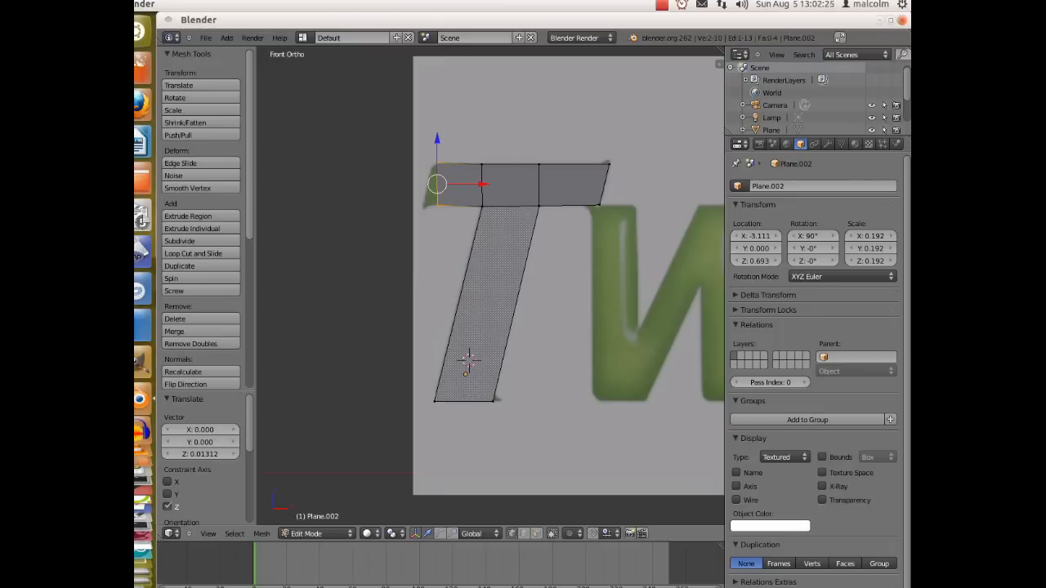
Rotate the crossbar's left end edge about 10.5° to match its slant and move it about -0.066 along X
key(r)
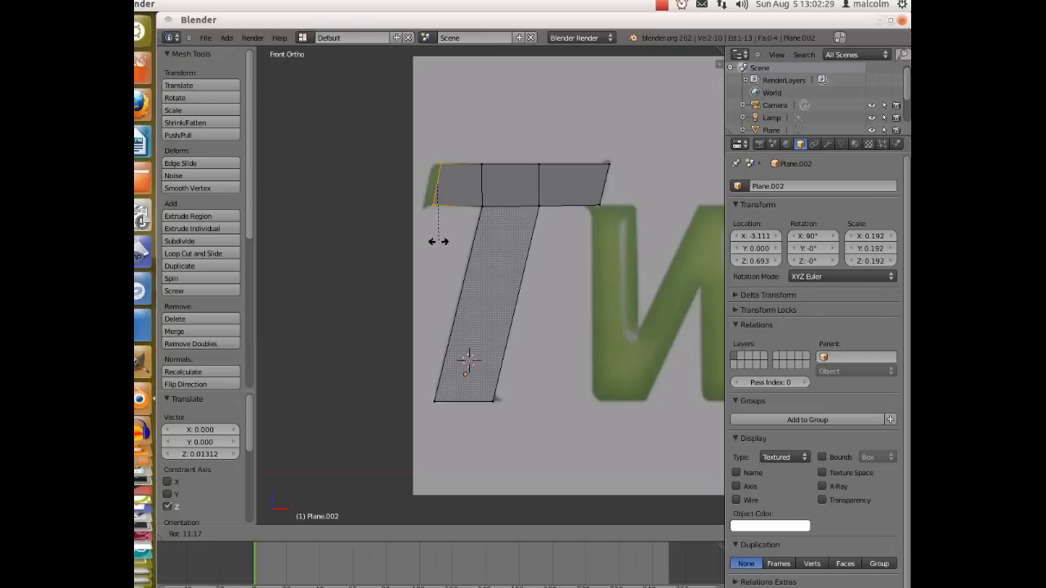
key(Return)
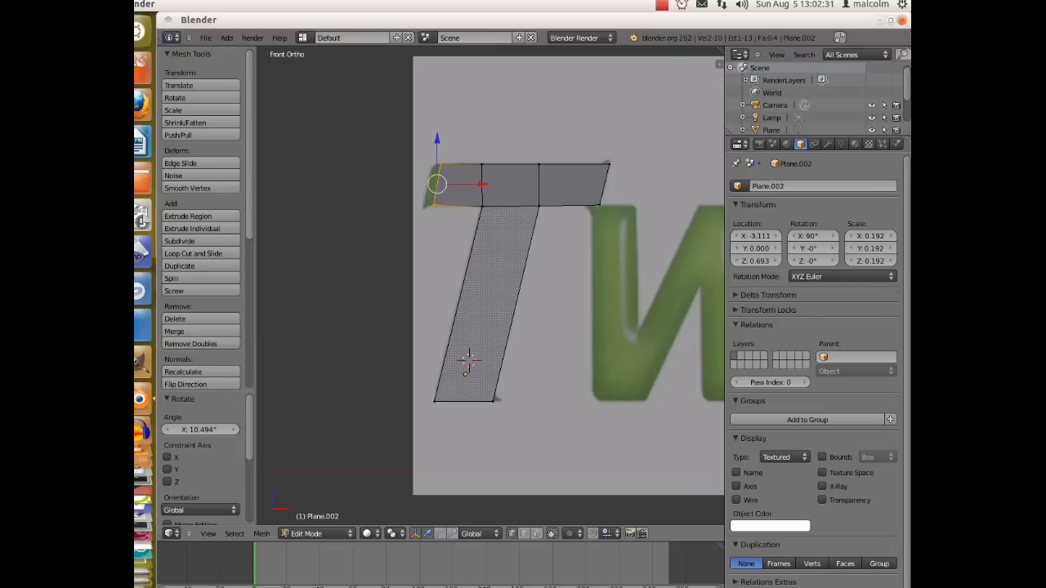
key(g)
key(x)
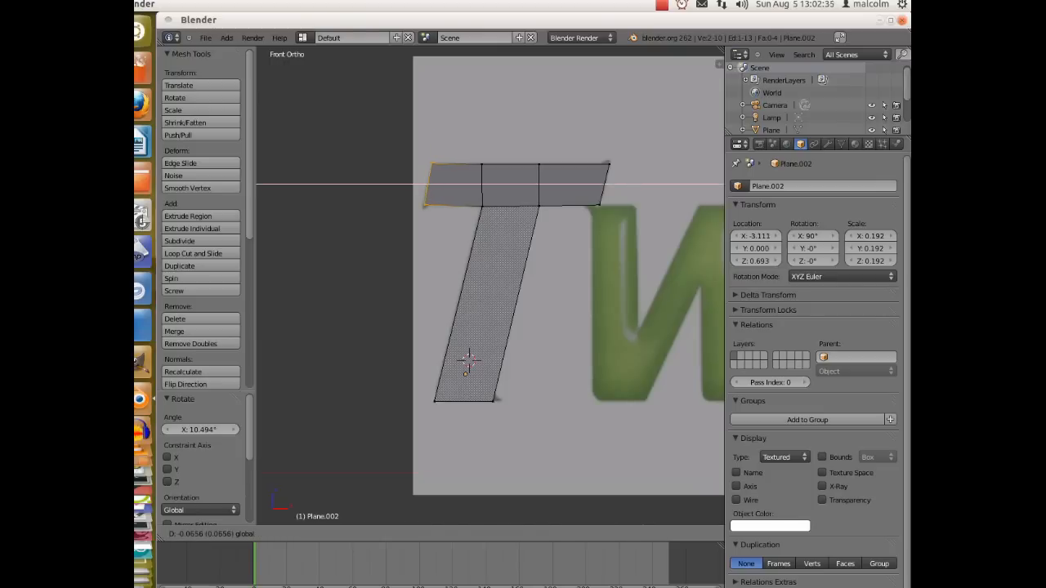
key(Return)
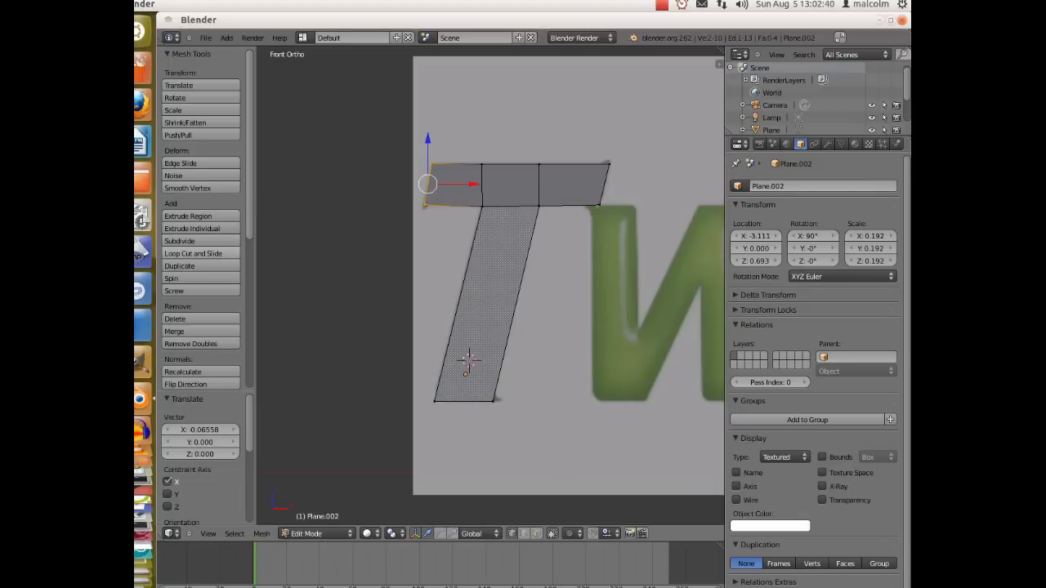
Add vertical loop cuts near the crossbar's left and right ends, sliding them about 0.70 and 0.75 toward those ends
click(193, 254)
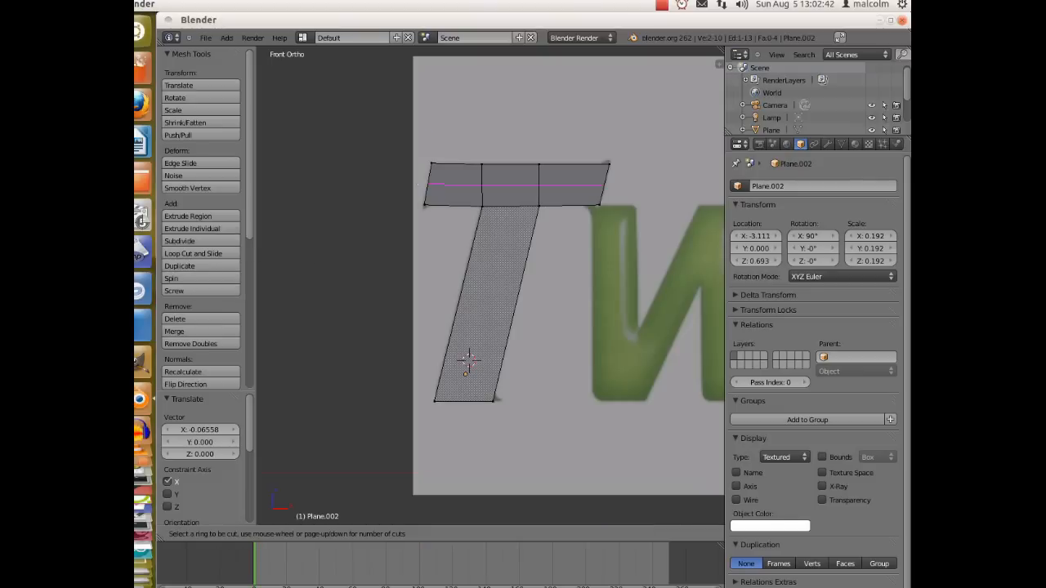
click(454, 196)
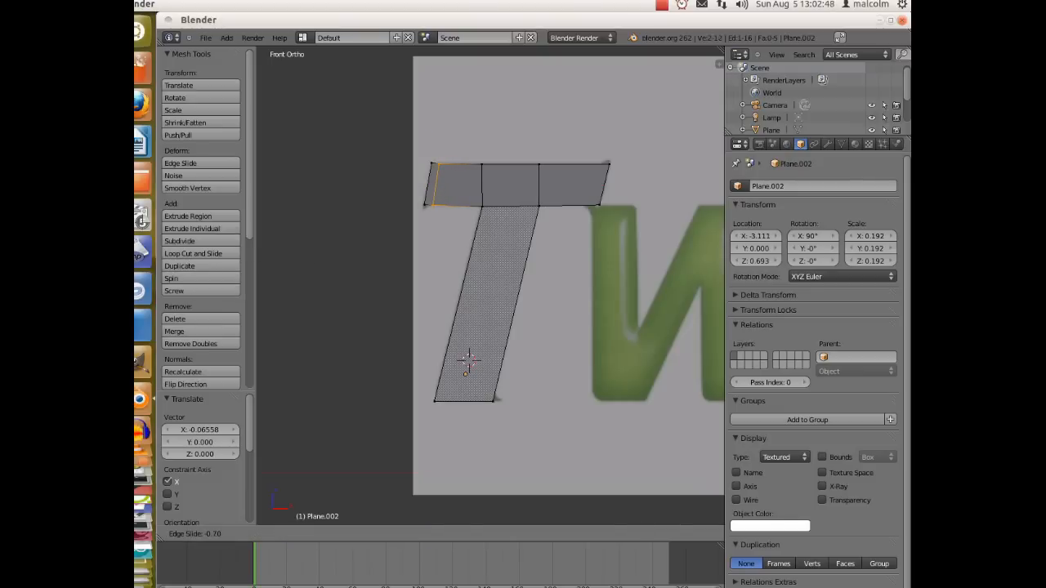
click(436, 194)
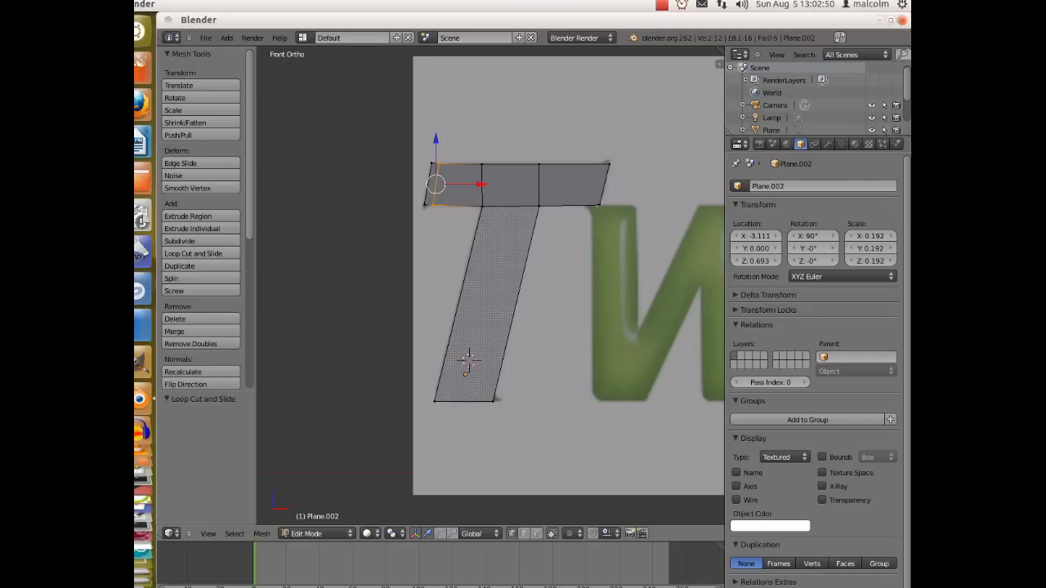
click(193, 254)
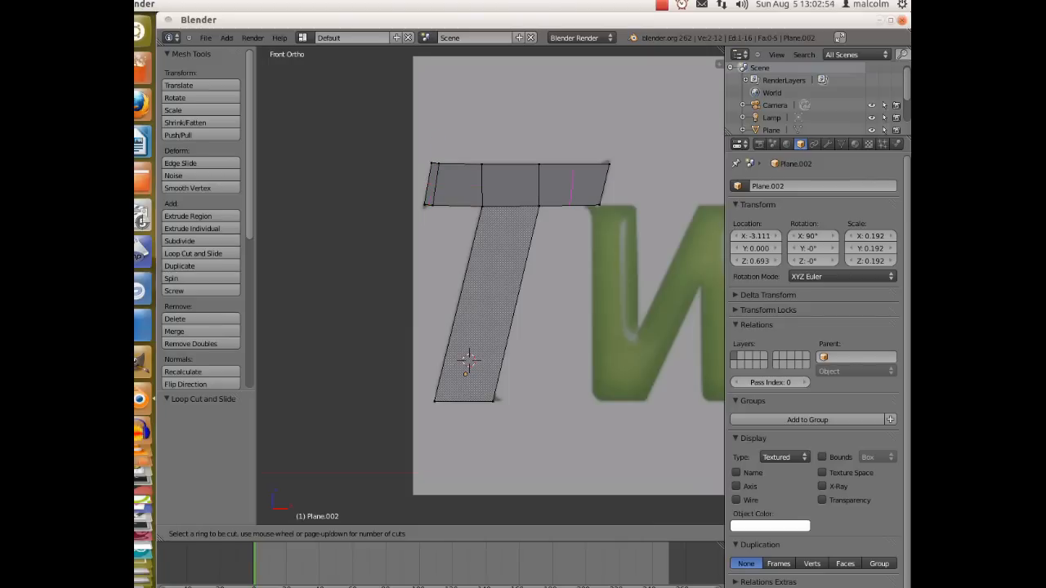
click(574, 186)
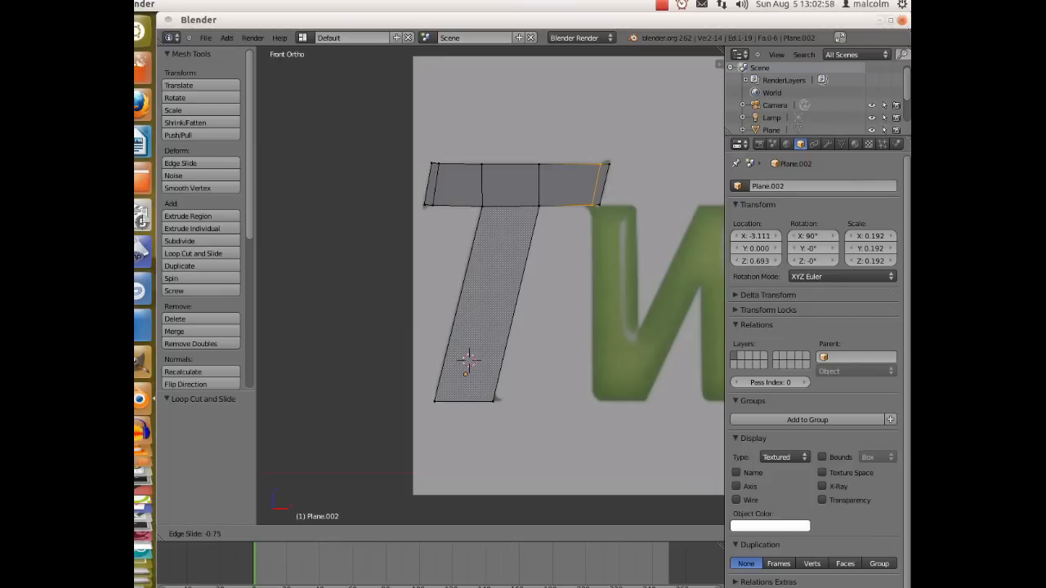
click(598, 169)
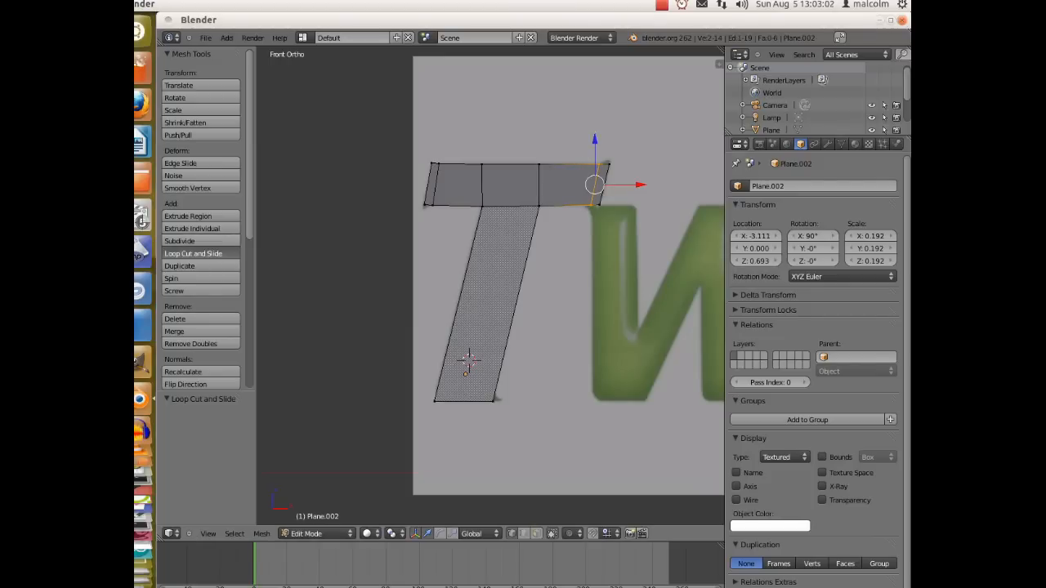
Add a loop cut across the T's stem and slide it about 0.90 toward the stem's bottom edge
click(193, 253)
click(487, 304)
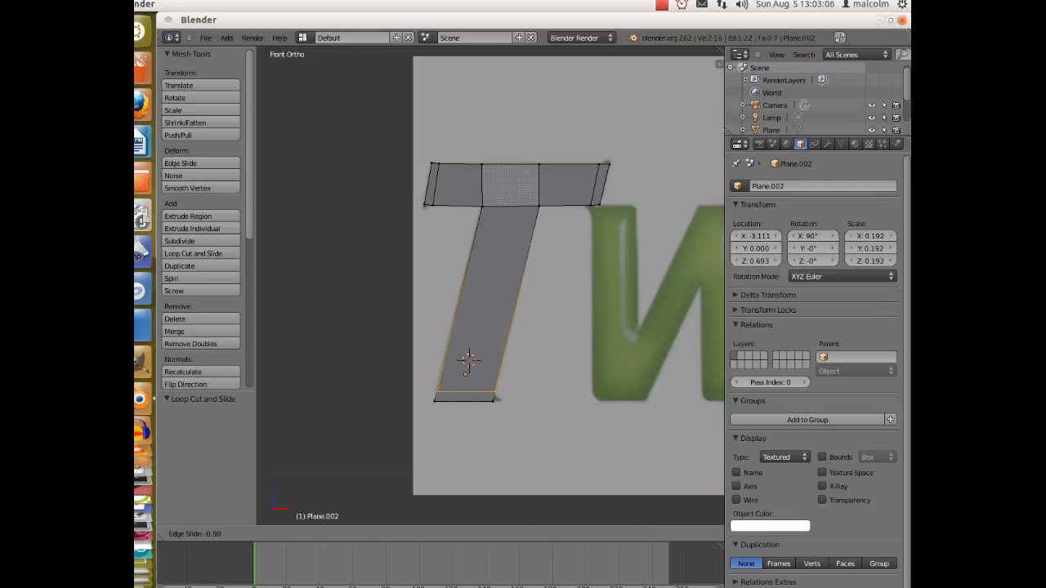
key(Return)
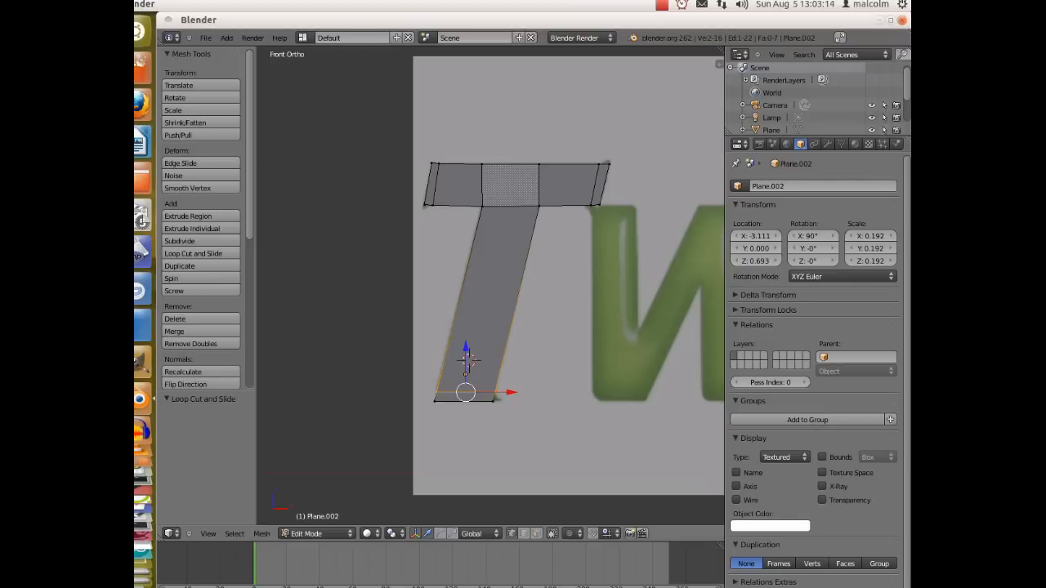
Lower the crossbar's lower-left corner vertex about 0.031 along Z and shift it about -0.013 along X
right_click(424, 206)
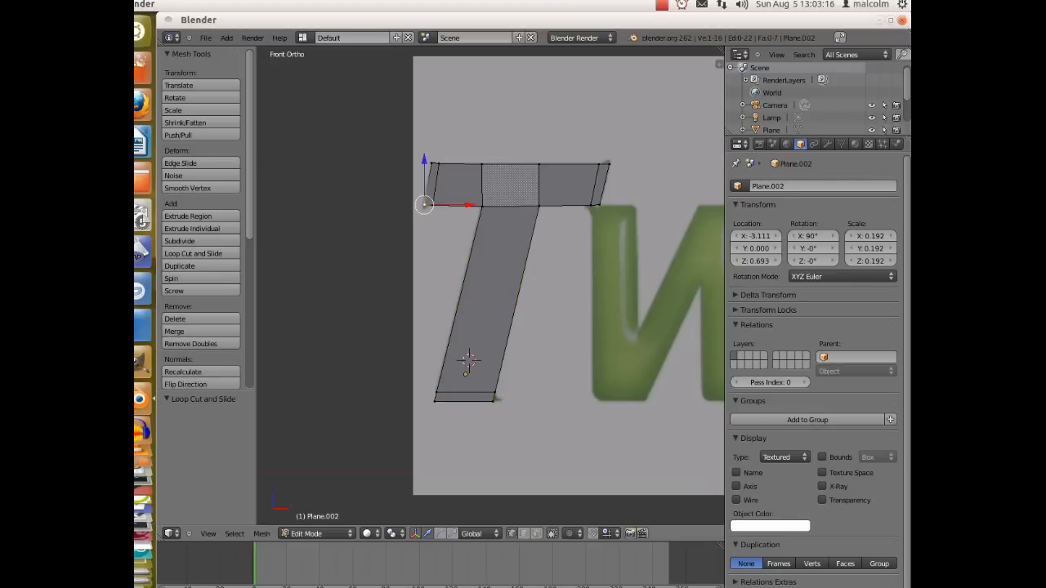
key(g)
key(z)
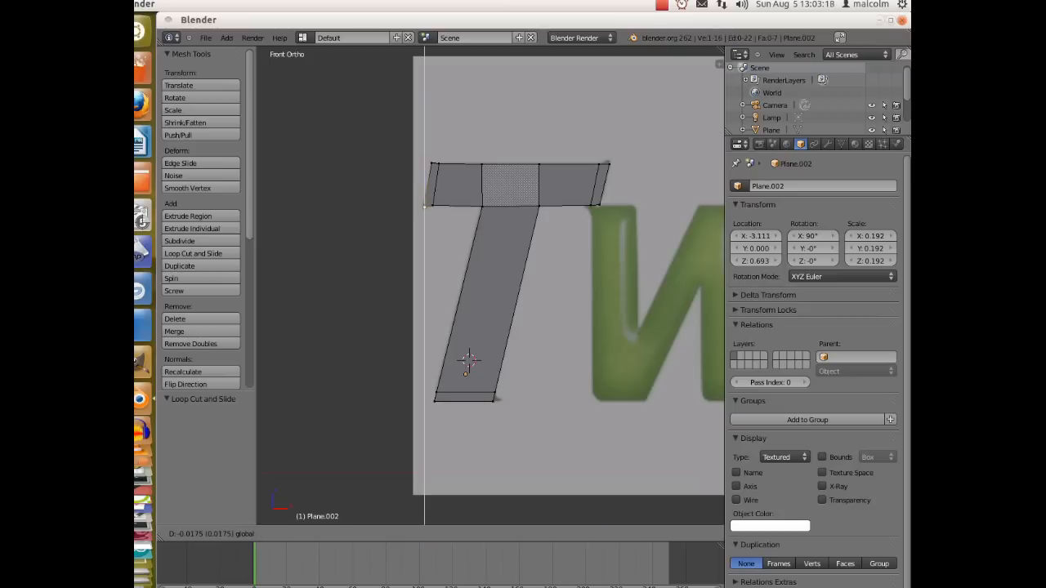
drag(424, 165, 424, 166)
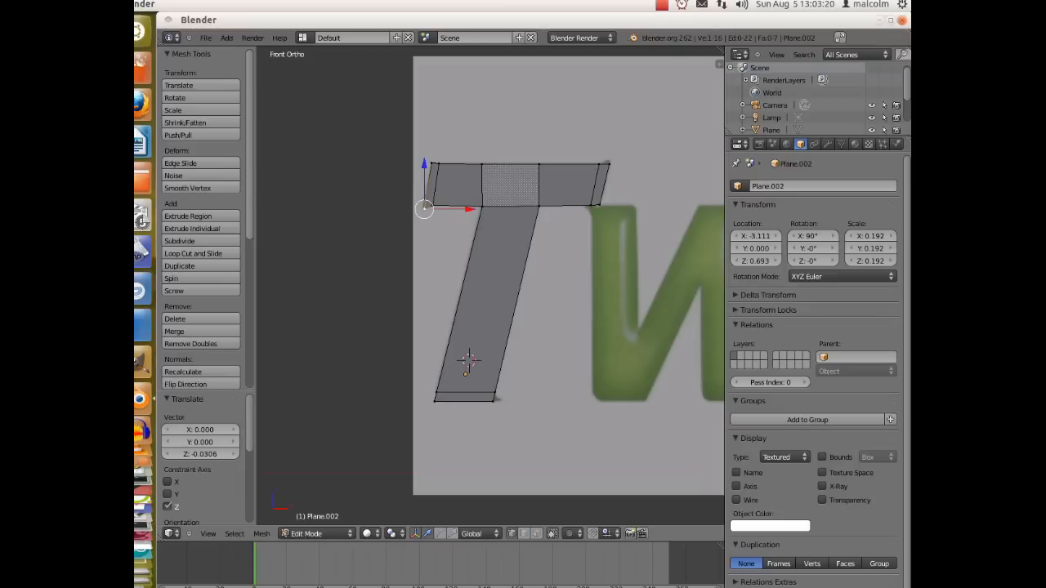
drag(469, 209, 467, 210)
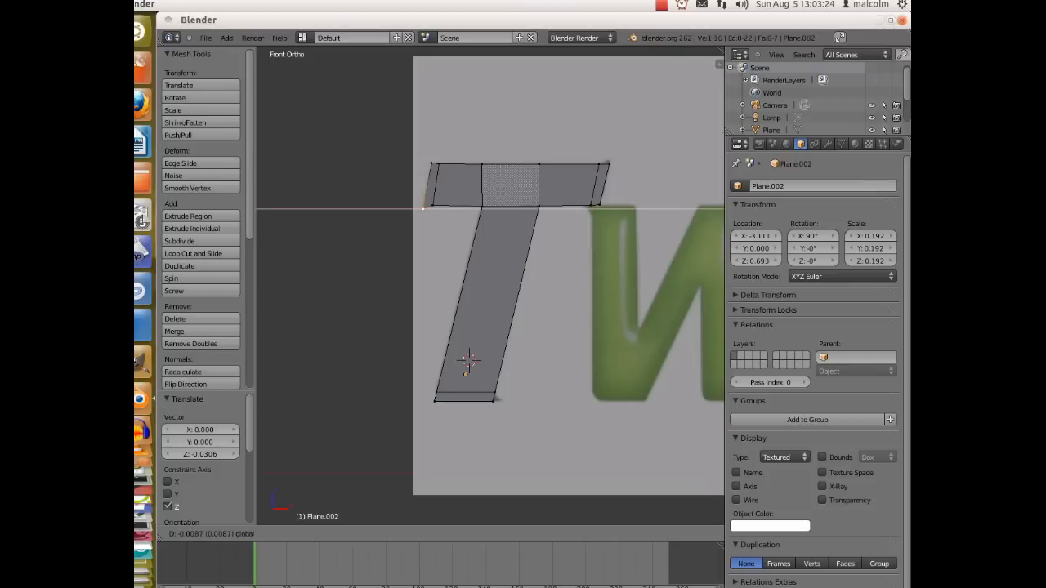
drag(467, 209, 467, 209)
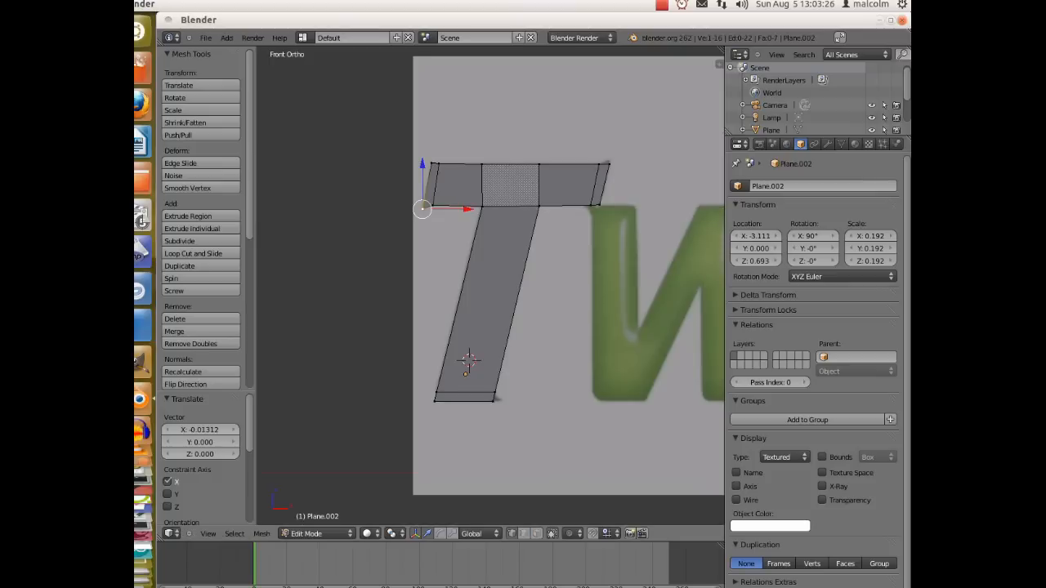
Lower the crossbar's upper-left corner vertex about 0.035 along Z
right_click(431, 164)
key(g)
key(x)
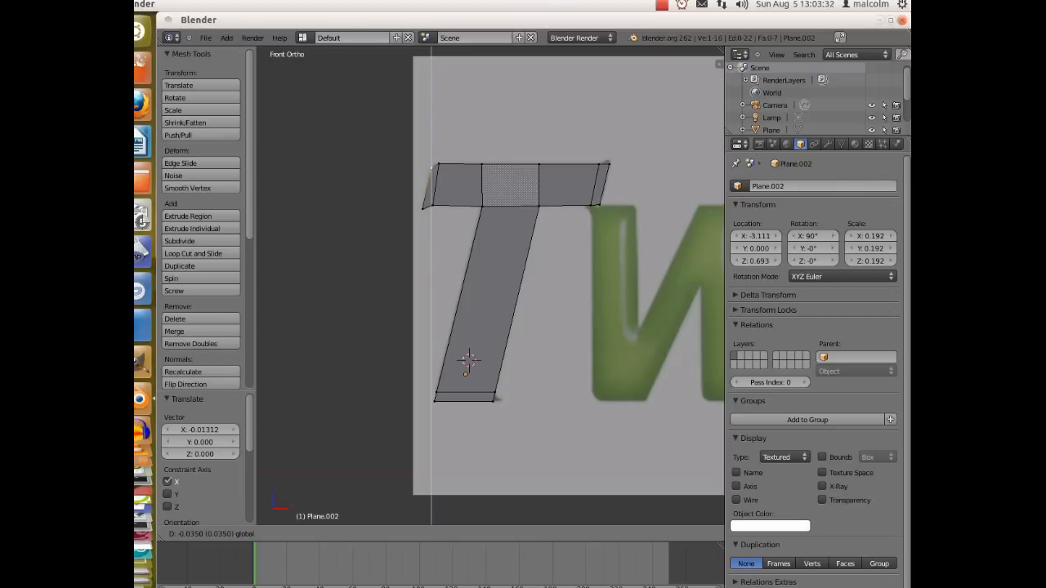
key(Return)
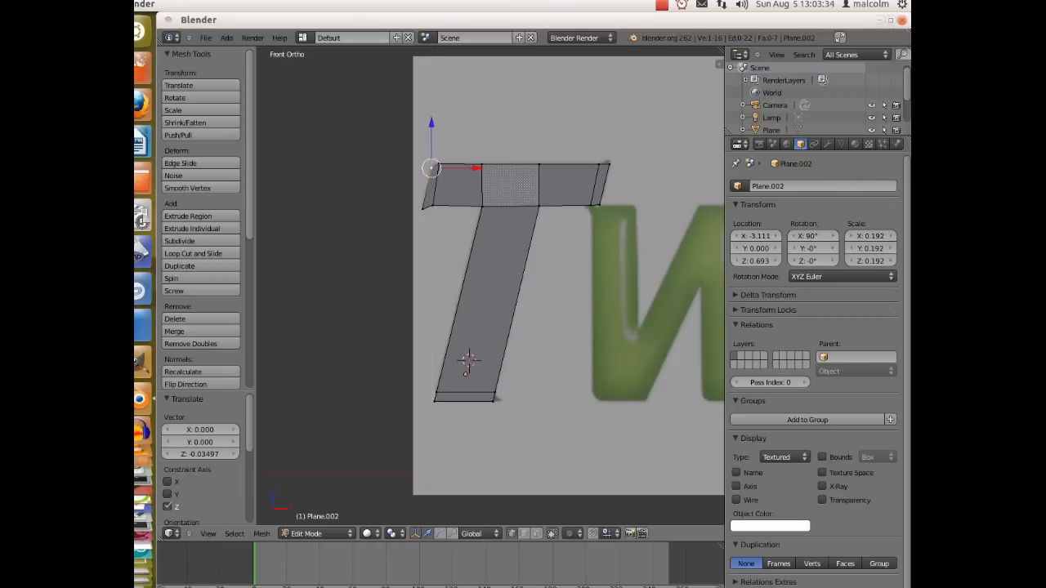
Raise the crossbar's upper-right corner vertex about 0.039 along Z to meet the tip in the background image
right_click(609, 165)
key(g)
key(z)
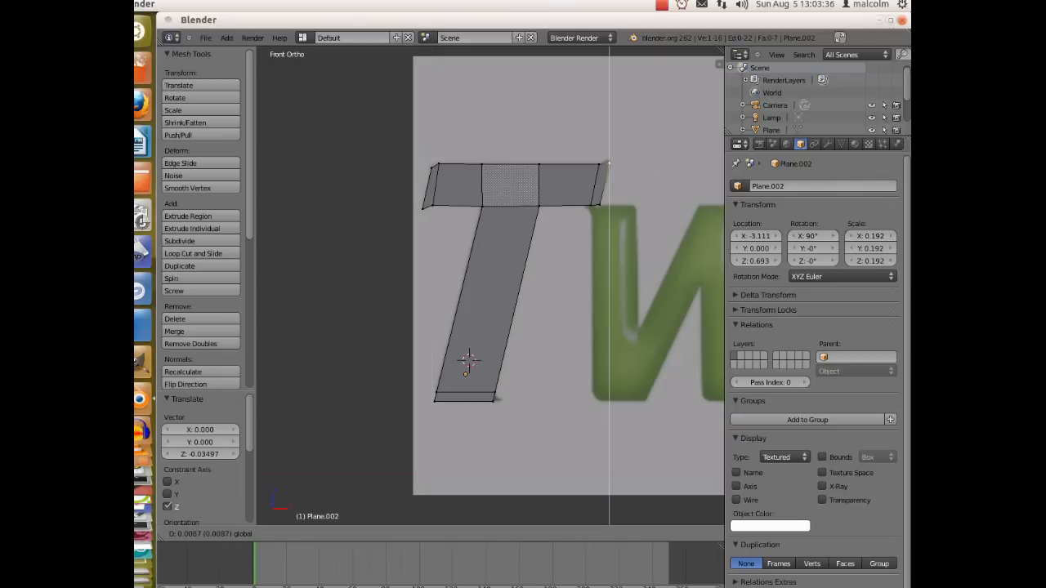
key(Return)
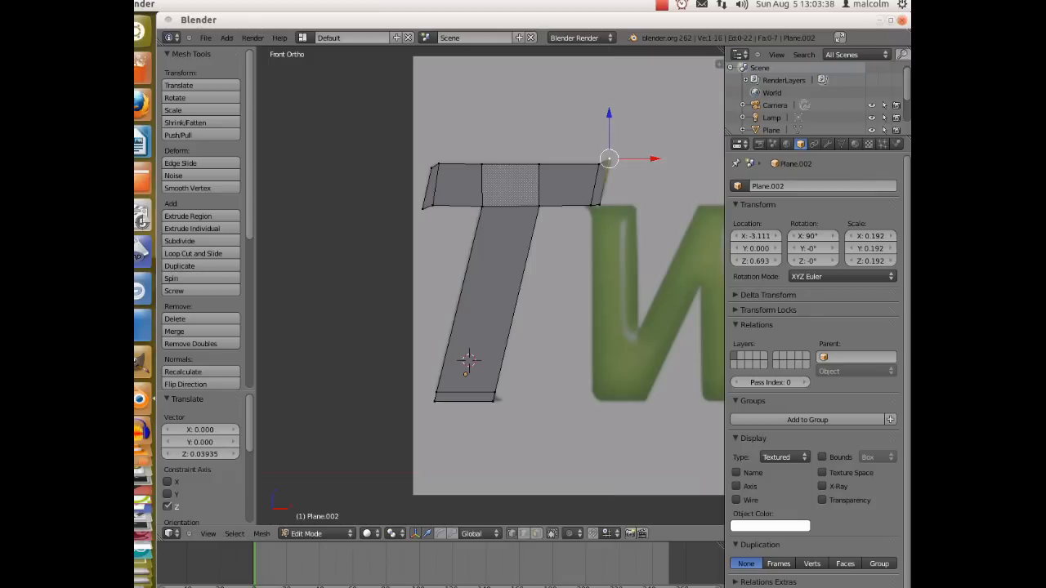
Raise the crossbar's lower-right corner vertex about 0.031 along Z and shift it about -0.004 along X
right_click(600, 206)
key(g)
key(z)
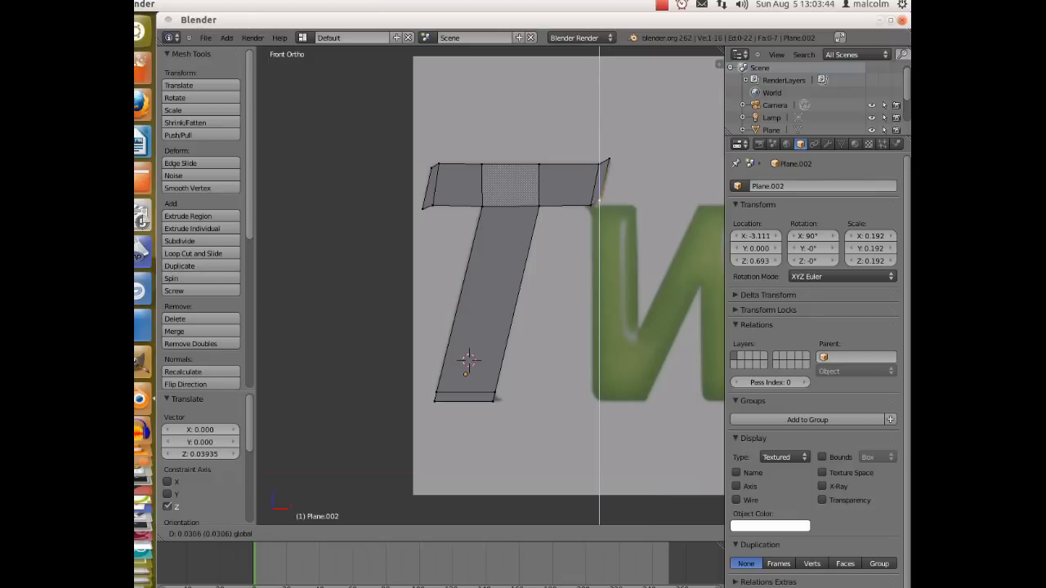
key(Return)
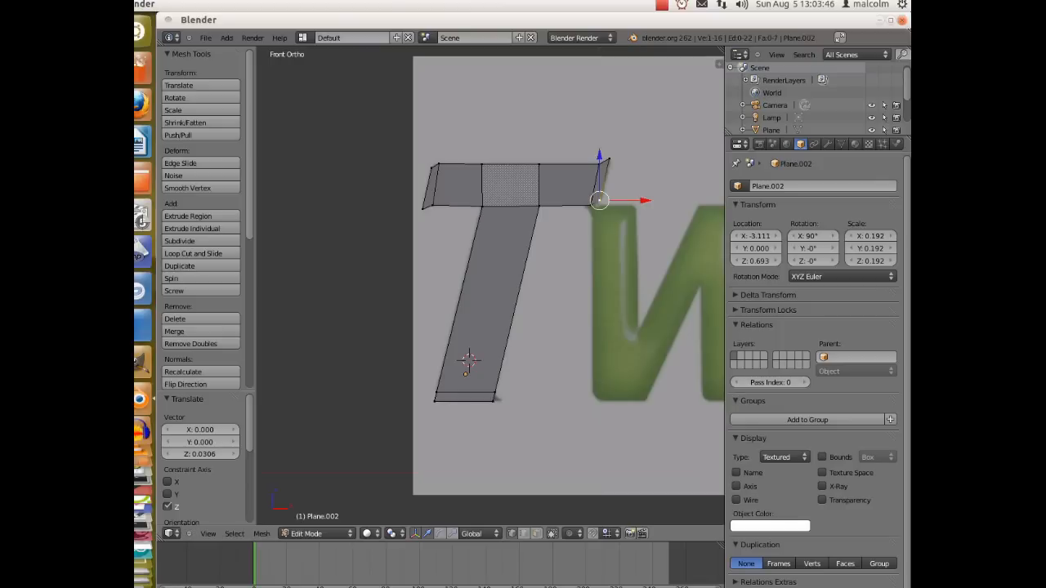
key(g)
key(x)
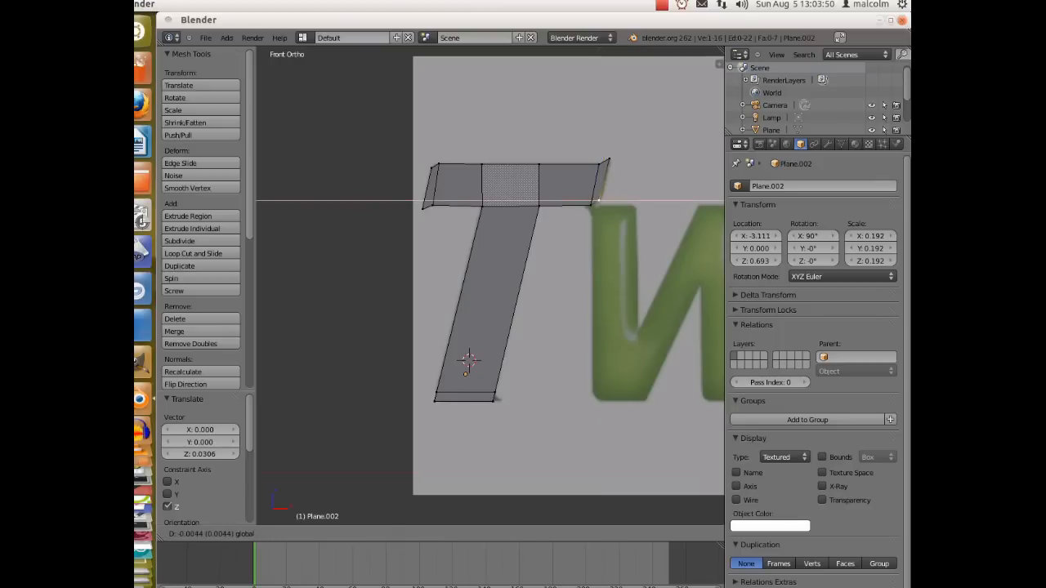
key(Return)
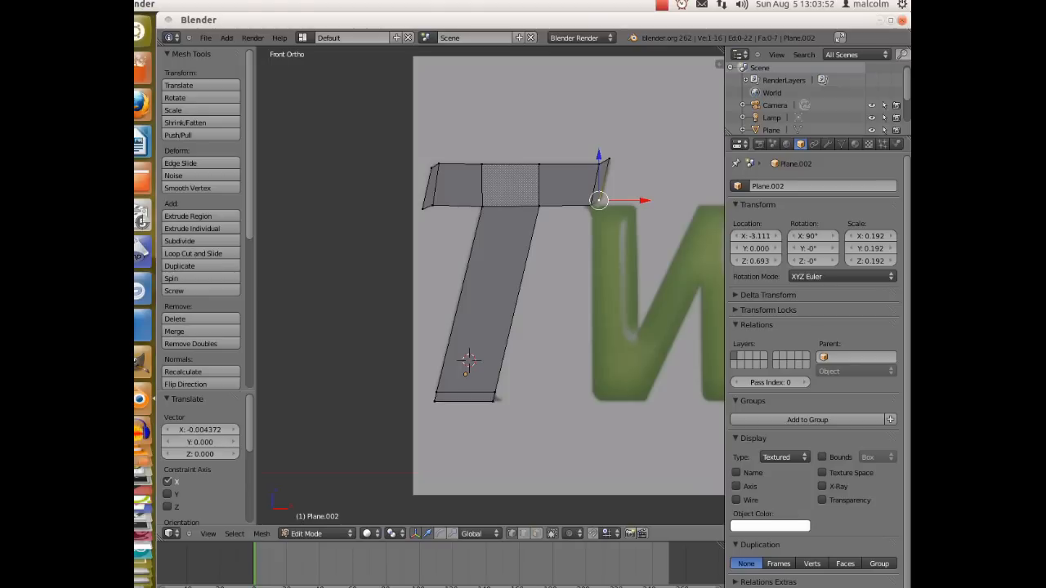
Shift the T stem's bottom-right corner vertex about 0.066 and its bottom-left corner vertex about 0.052 along X
right_click(493, 402)
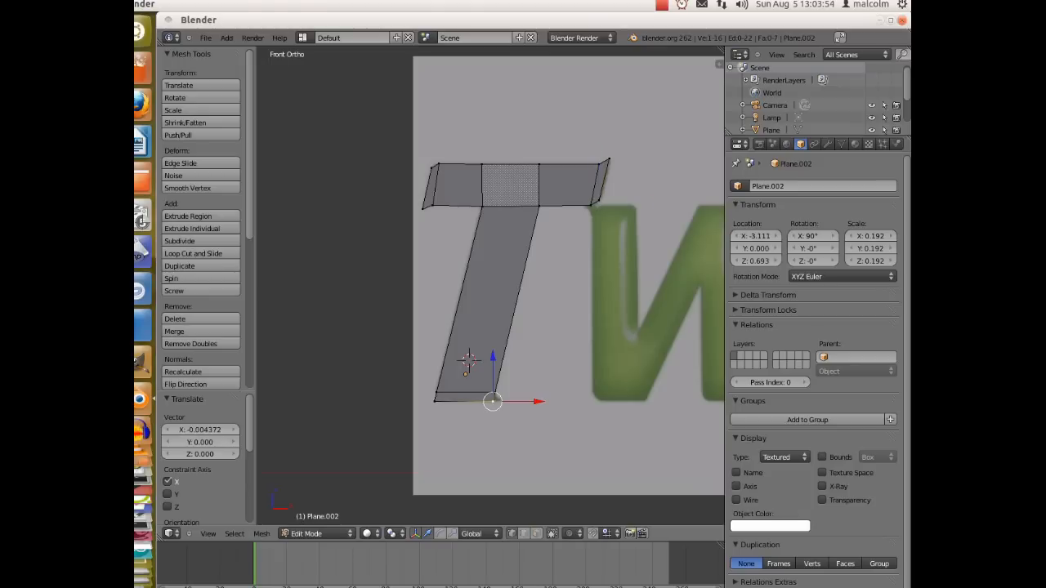
key(g)
key(x)
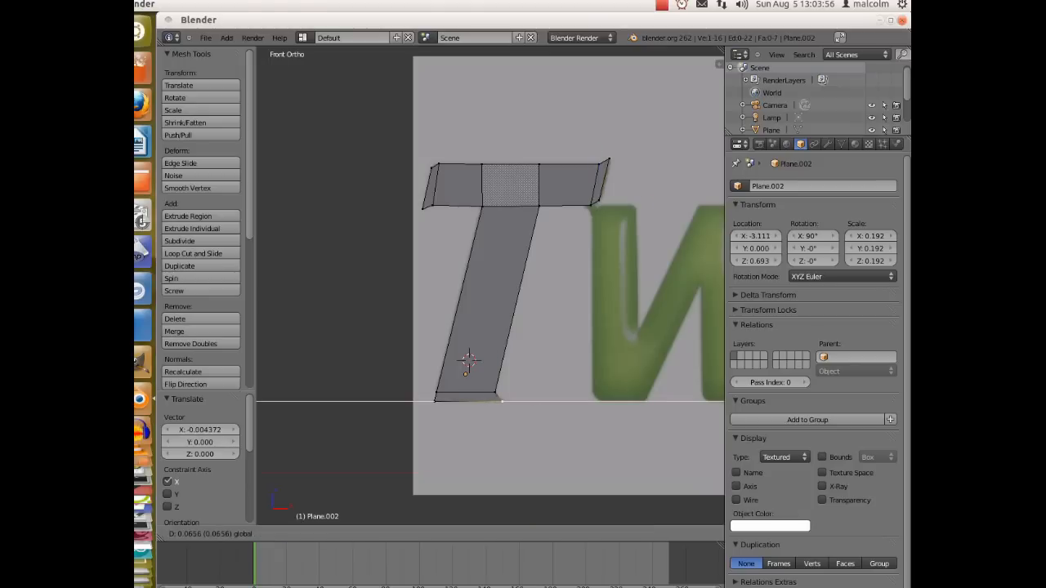
key(Return)
right_click(434, 401)
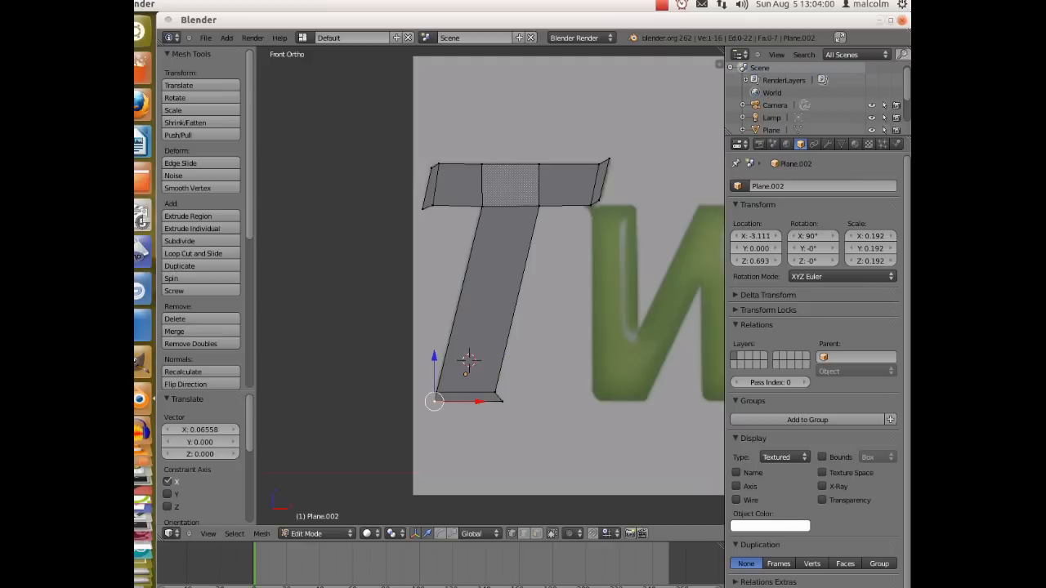
key(g)
key(x)
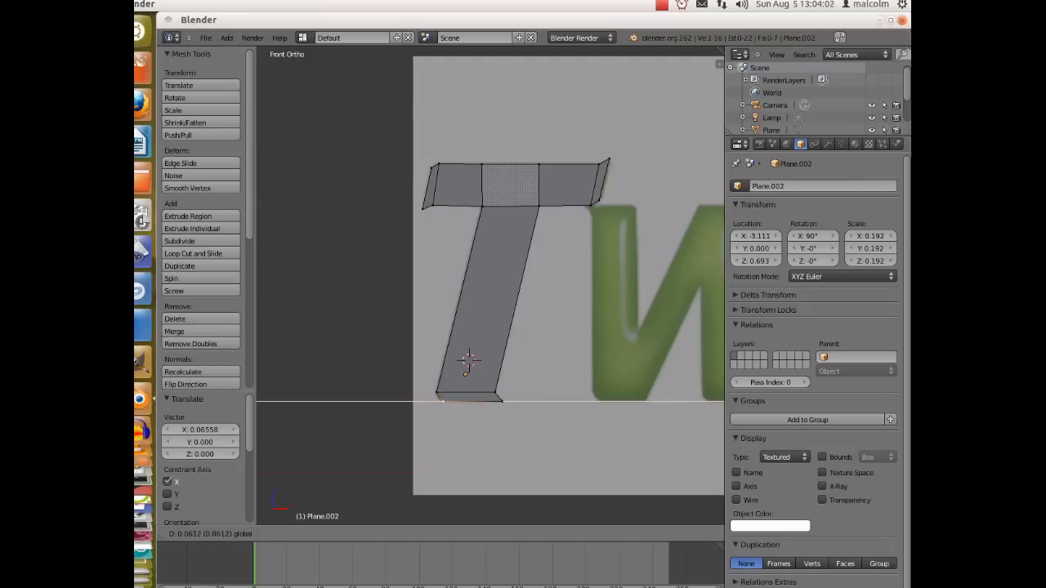
key(Return)
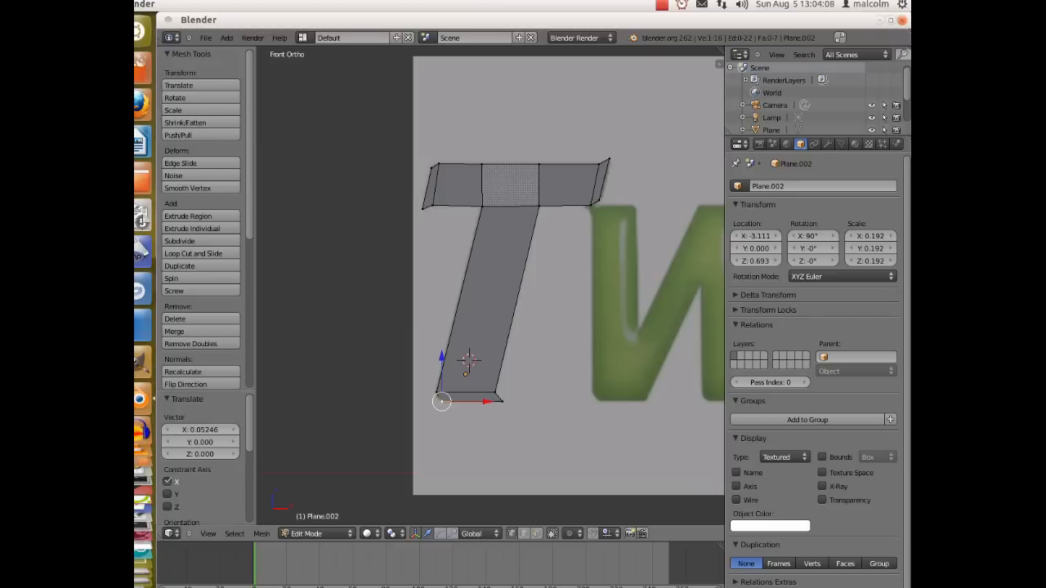
Return the T to Object Mode and move it about -0.022 along X
click(314, 534)
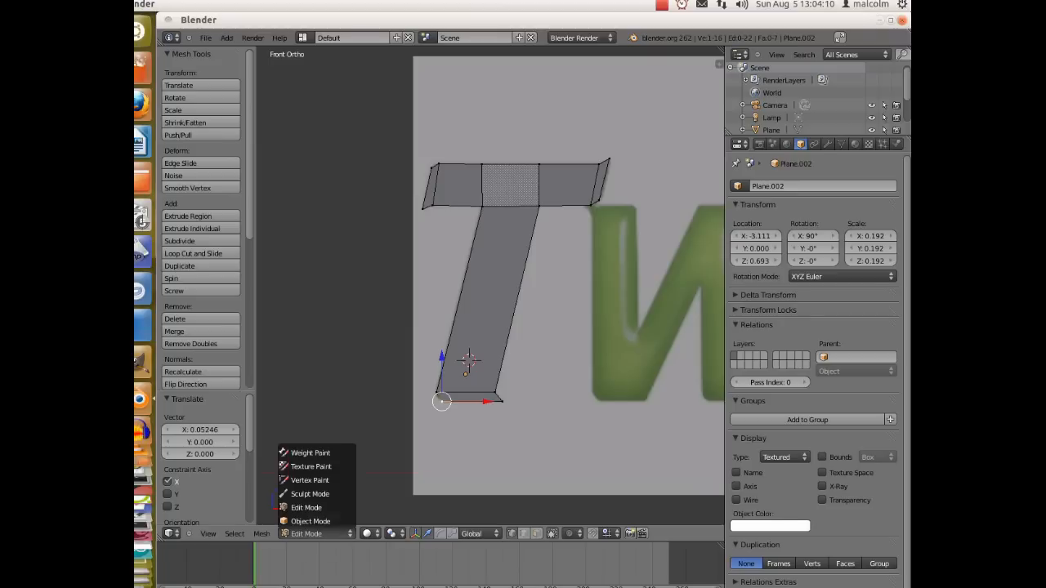
click(310, 522)
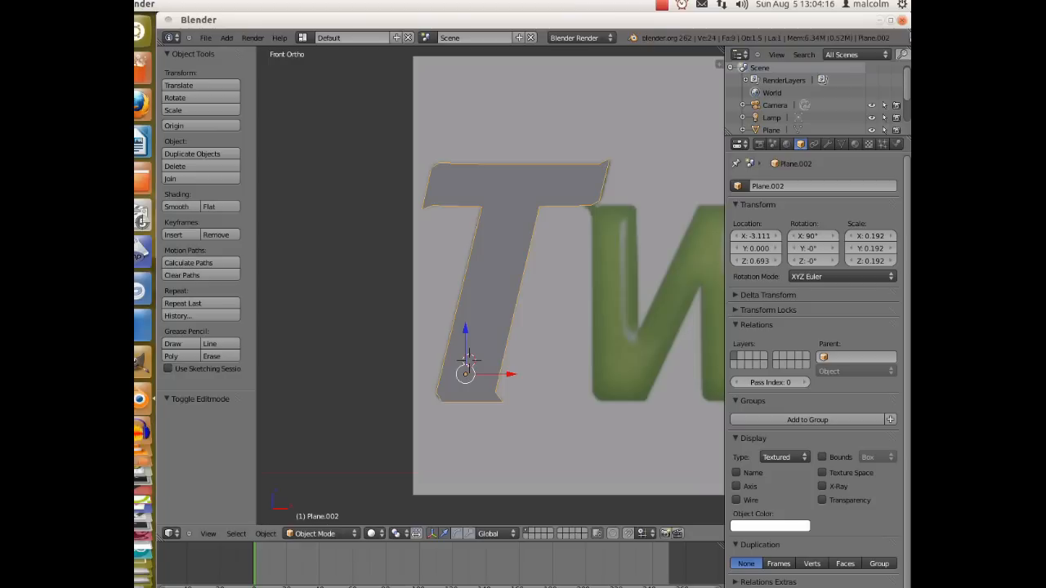
key(g)
key(x)
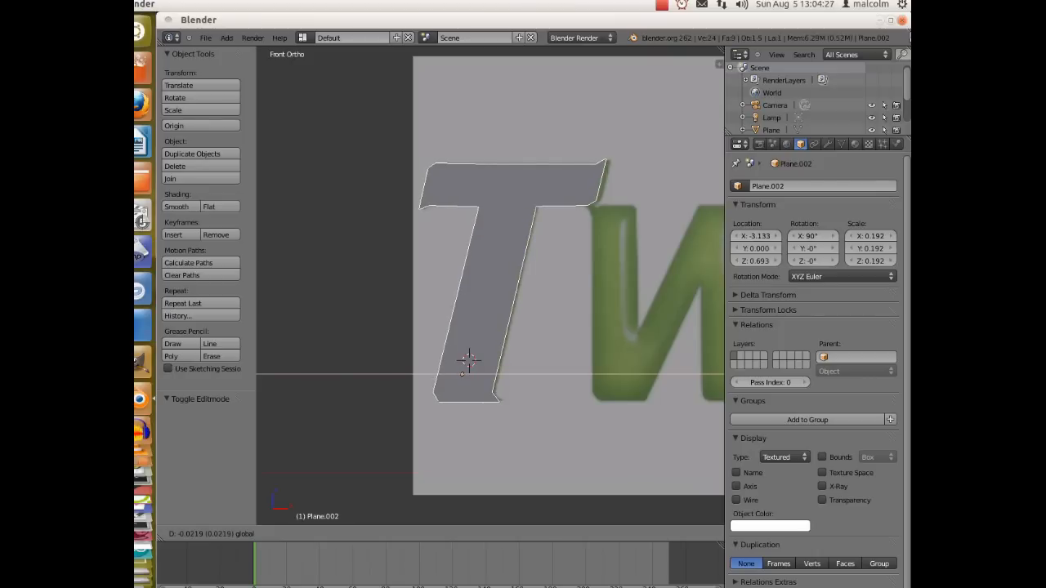
click(468, 359)
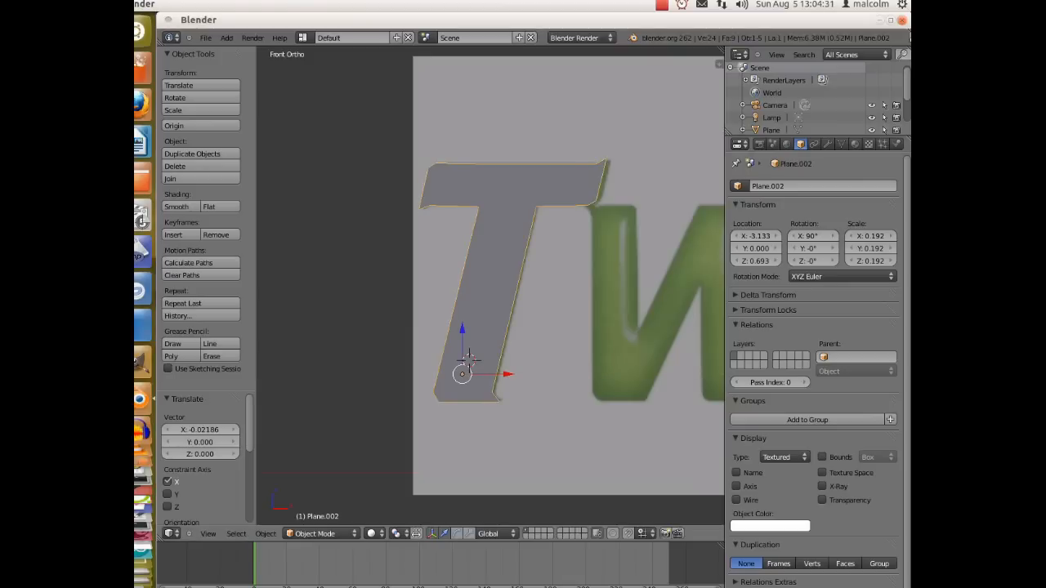
Stretch the T vertically by scaling it about 1.056 along the global Z axis
key(ctrl+alt+s)
drag(462, 328, 467, 324)
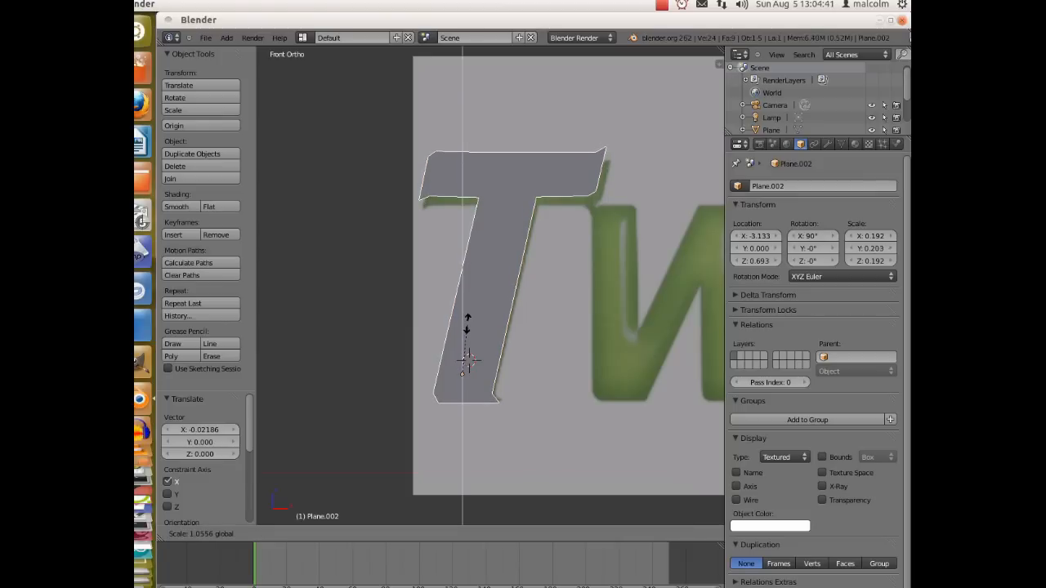
drag(467, 324, 466, 324)
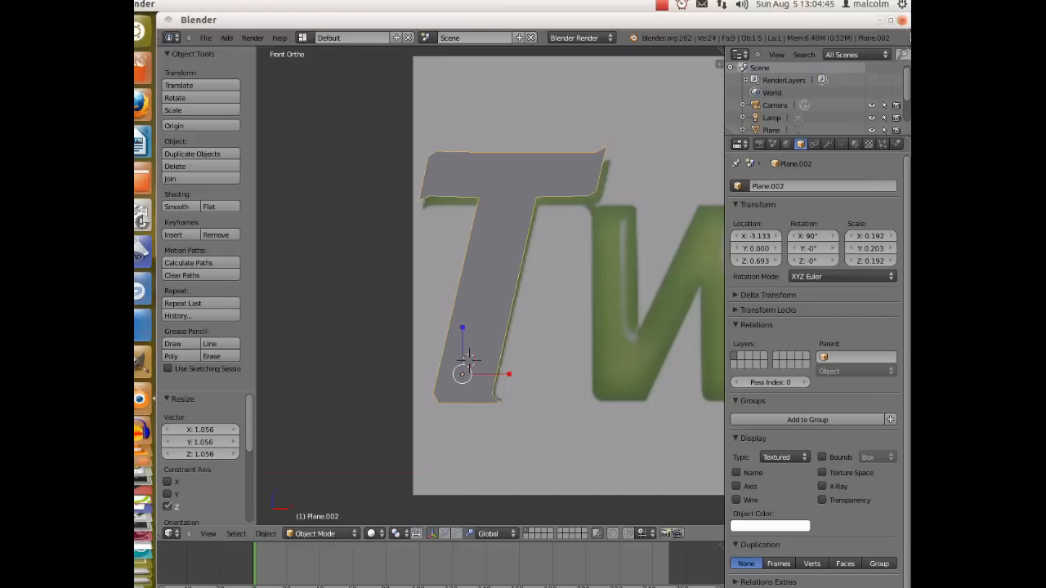
Switch back to the translate manipulator and raise the T about 0.0175 along Z
click(444, 534)
drag(469, 360, 469, 361)
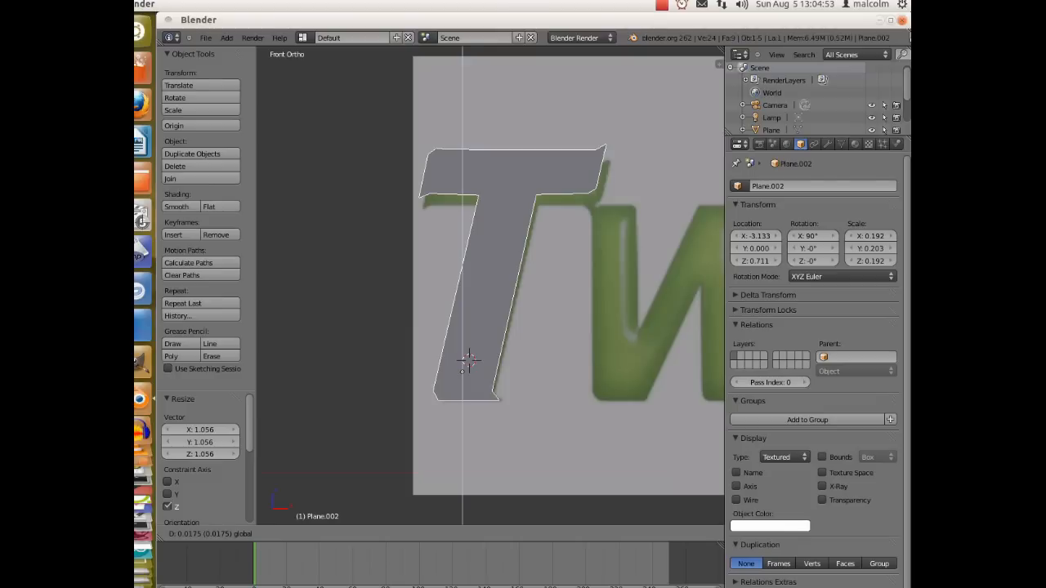
drag(469, 360, 469, 358)
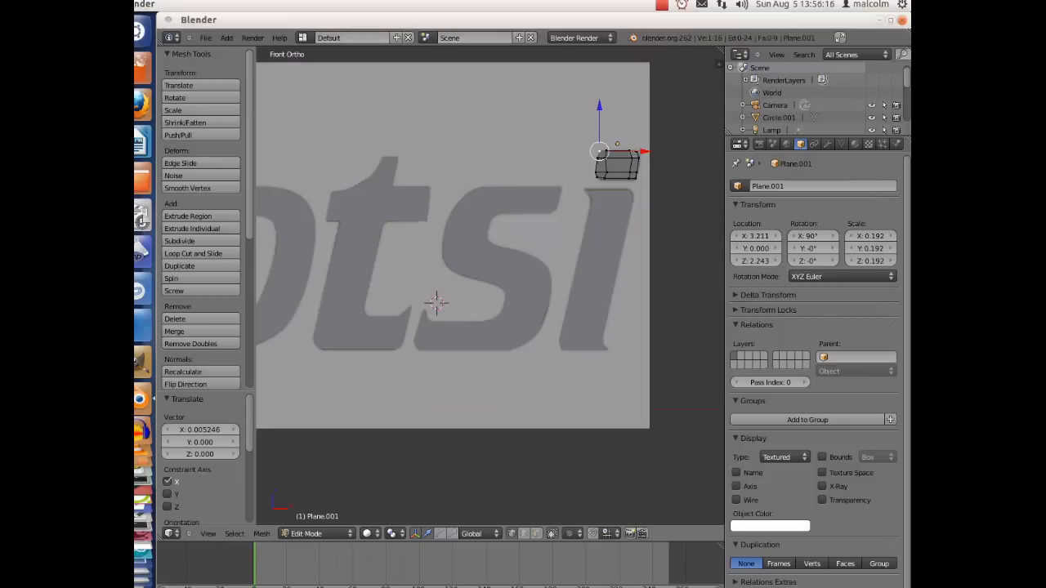
Return the i's dot to Object Mode and turn off the background images in the 3D view
click(315, 534)
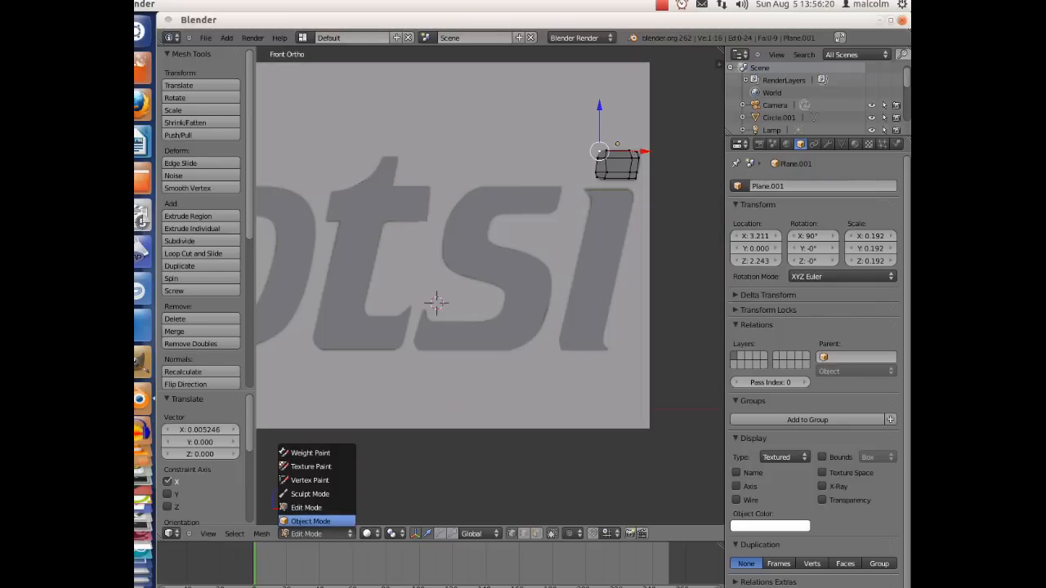
click(315, 521)
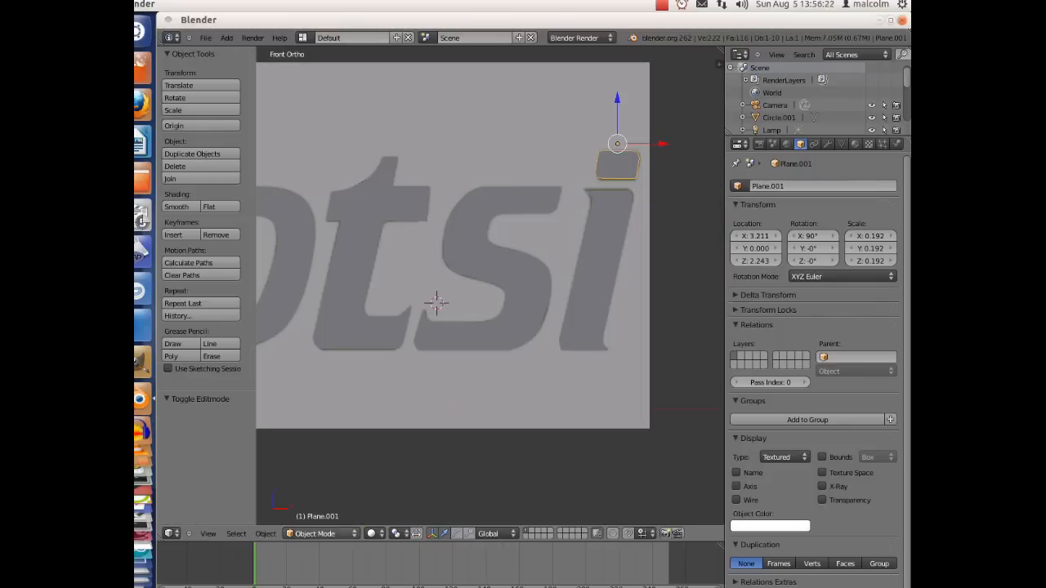
scroll(438, 301, down, 3)
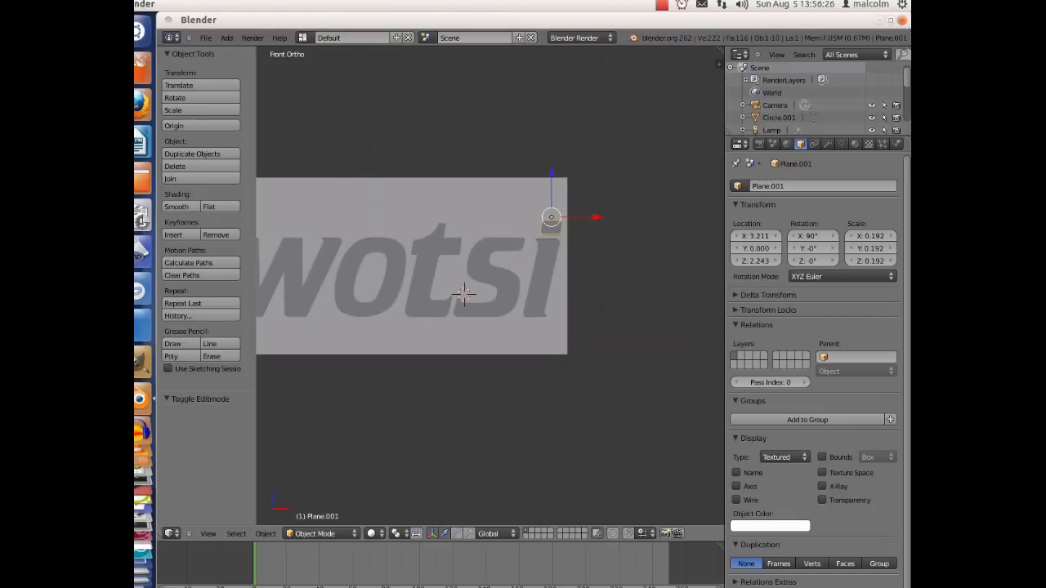
shift+middle_drag(463, 294, 570, 300)
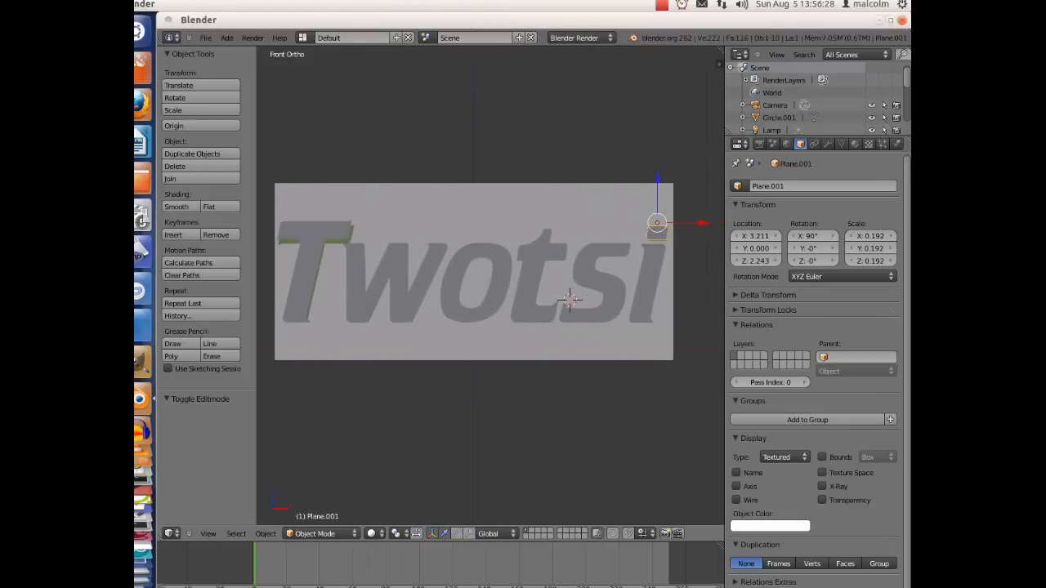
key(n)
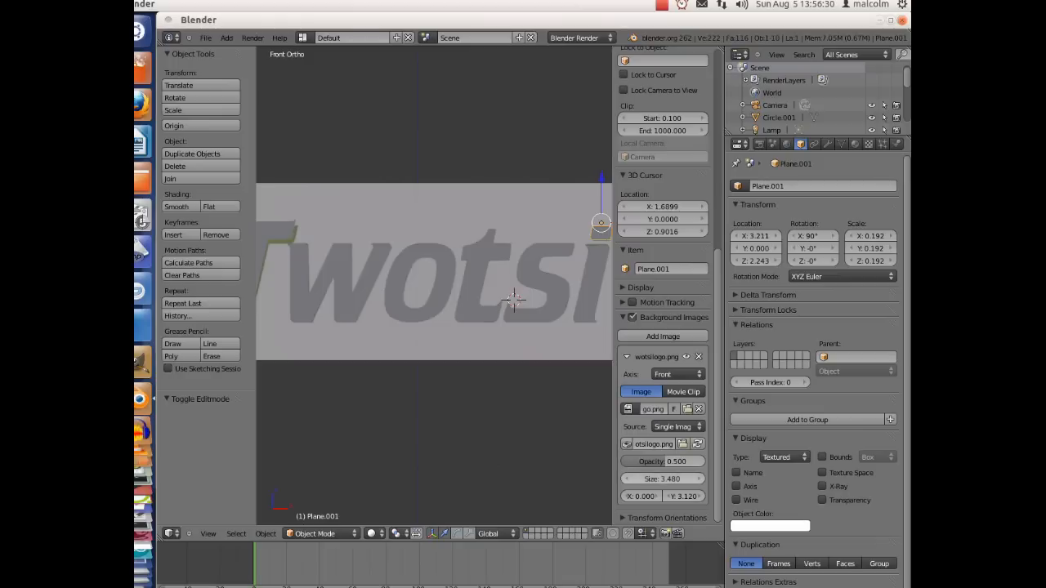
click(631, 317)
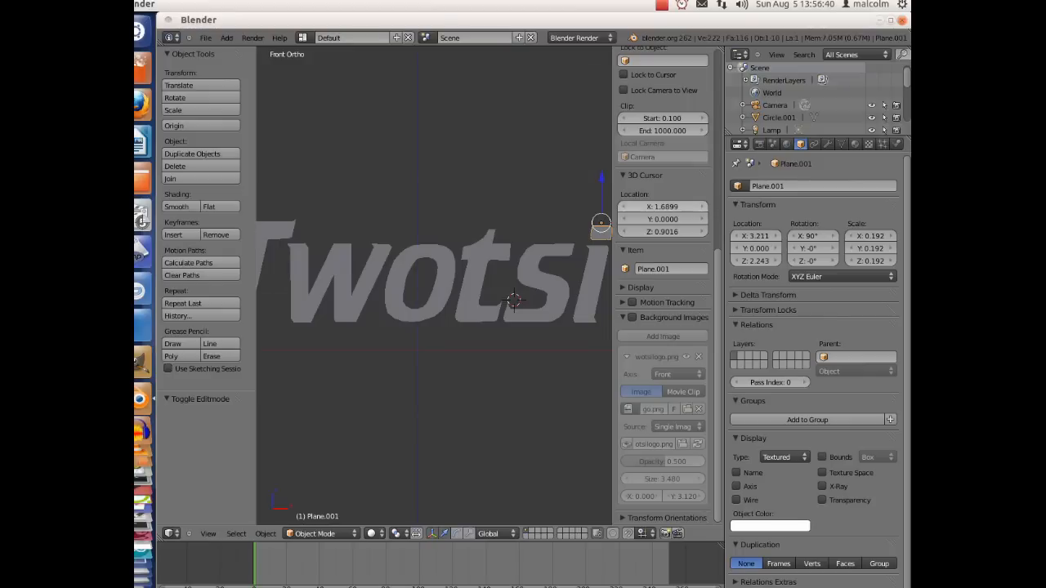
key(n)
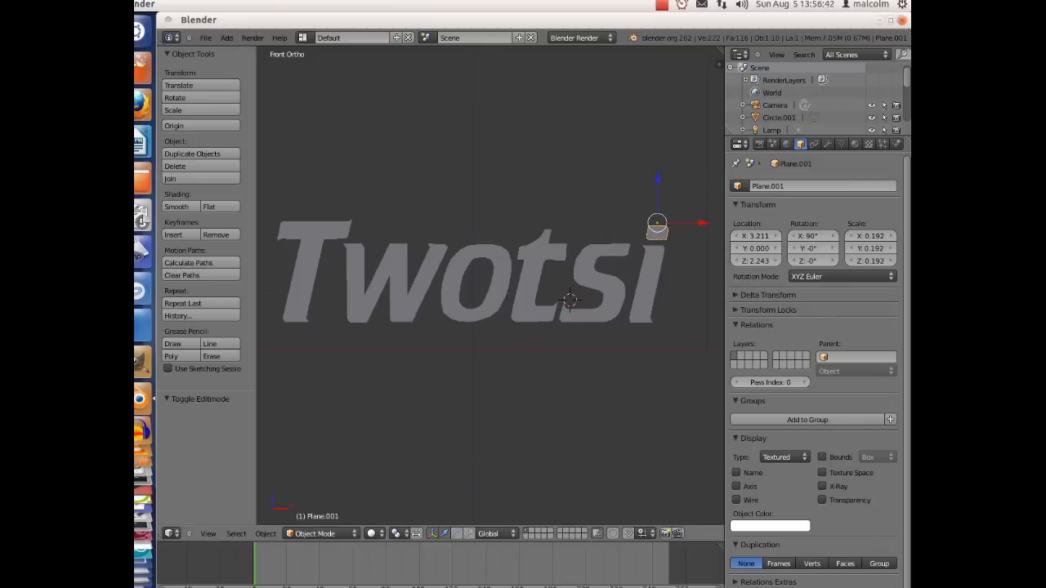
Box-select all the letter meshes, including the i's dot, and join them into one object
mouse_move(569, 300)
middle_down()
mouse_move(544, 333)
mouse_move(480, 341)
mouse_move(441, 315)
mouse_move(572, 327)
mouse_move(564, 306)
mouse_move(539, 335)
mouse_move(569, 300)
middle_up()
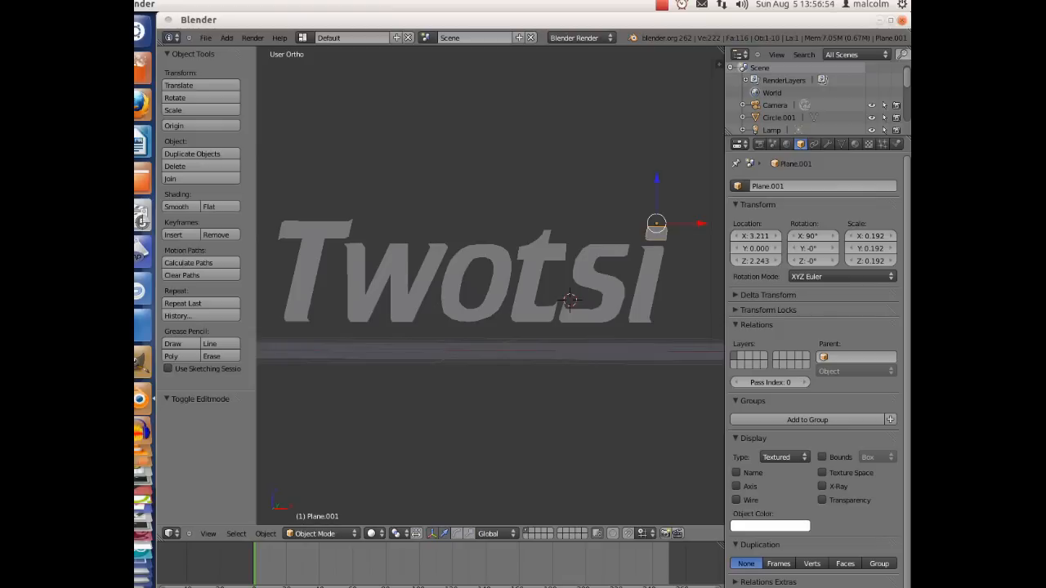
key(b)
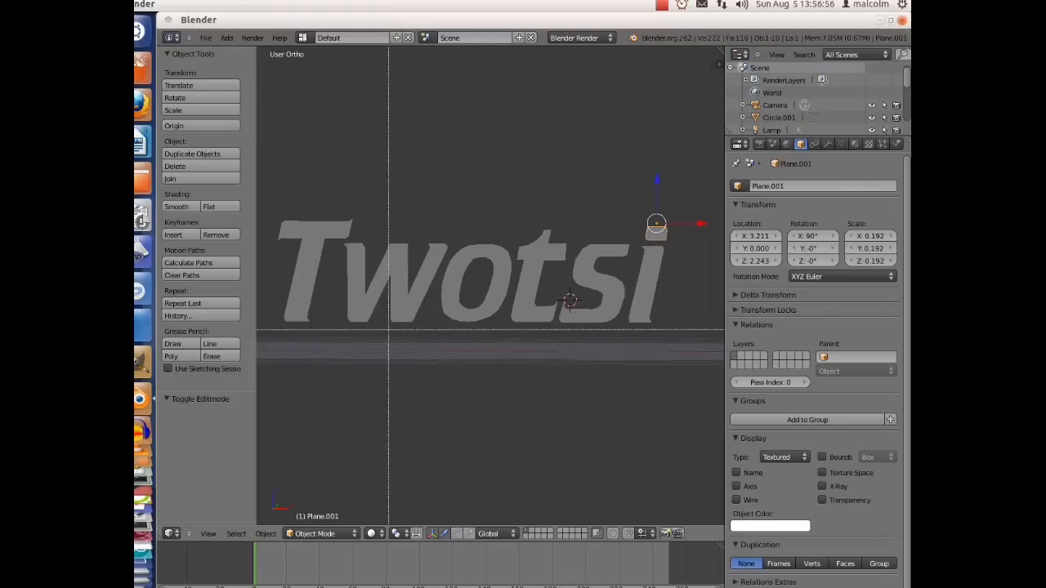
drag(266, 330, 683, 193)
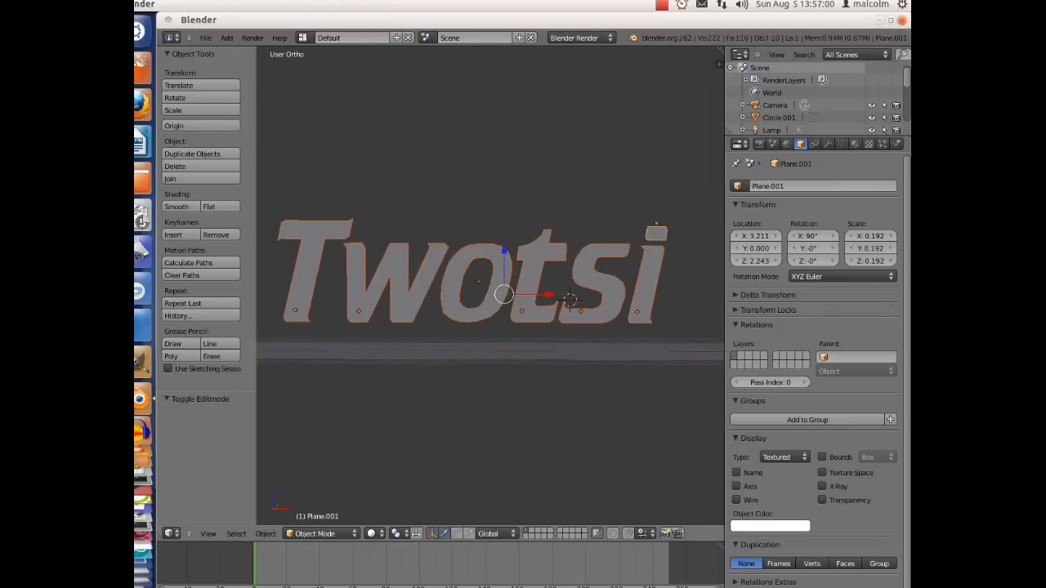
click(202, 178)
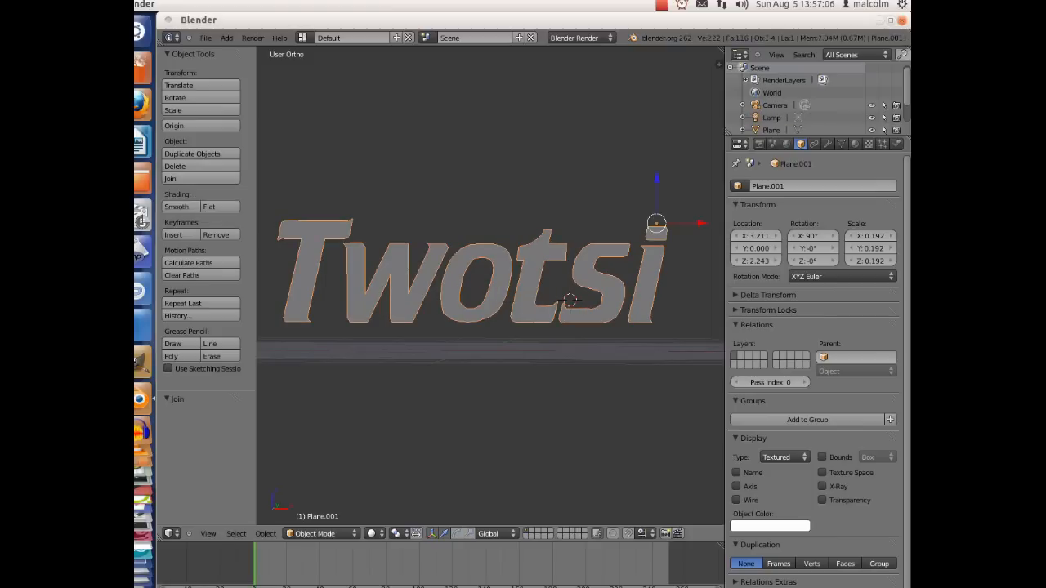
Rename the joined lettering object Plane.001 as Twotsi
click(320, 533)
click(810, 185)
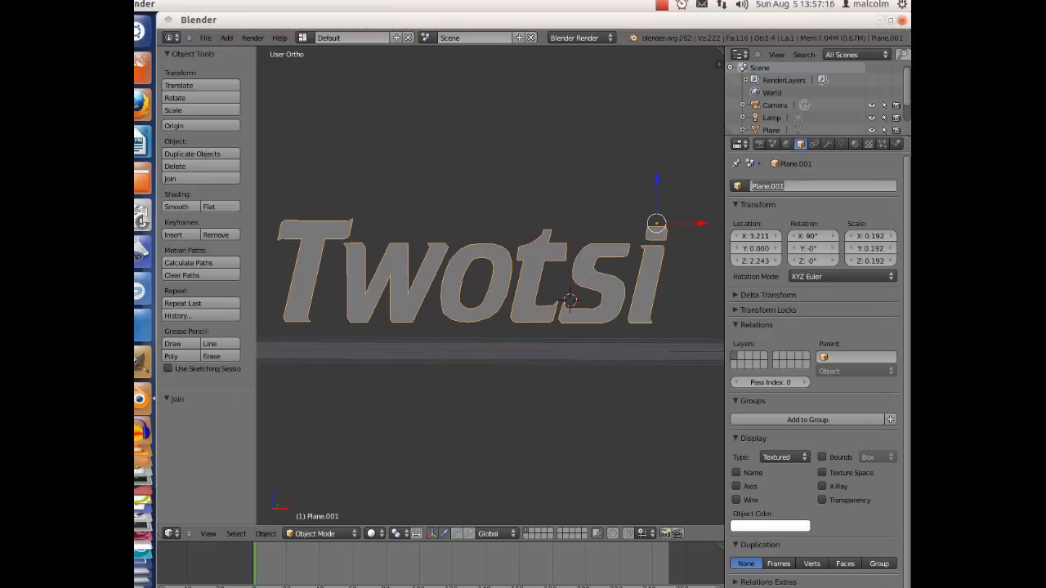
key(Return)
scroll(811, 117, down, 2)
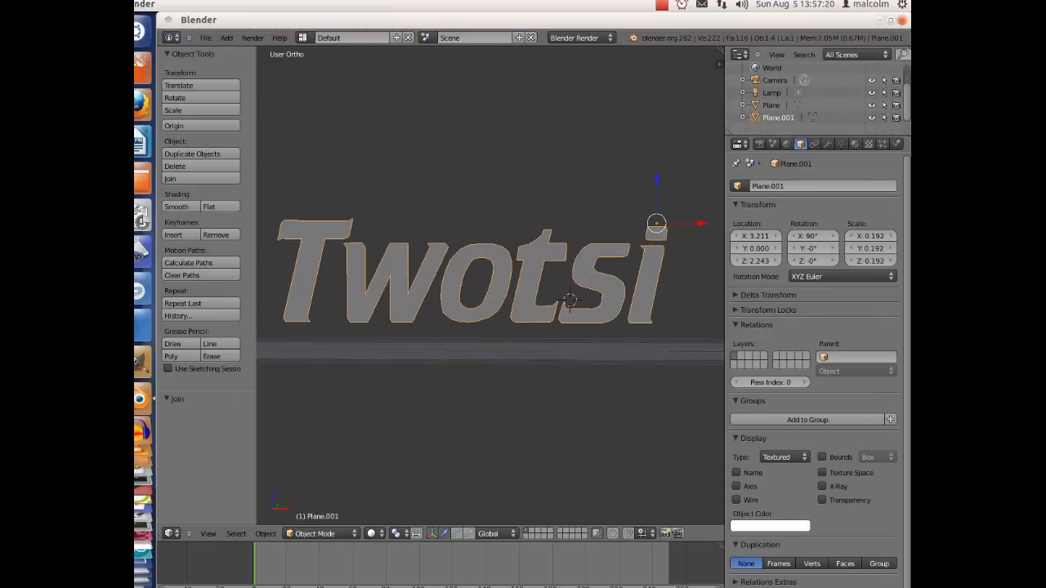
right_click(740, 117)
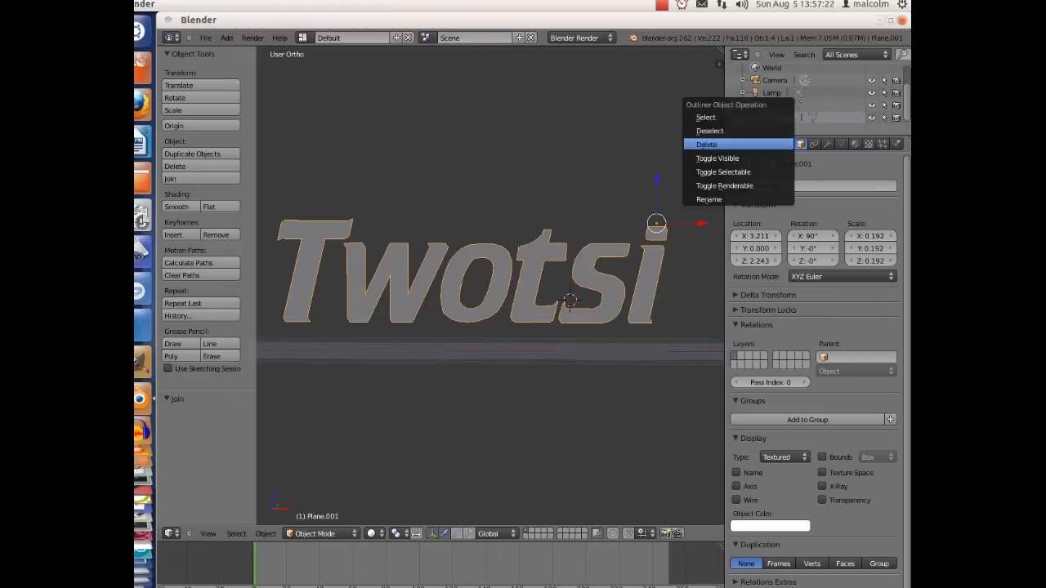
click(709, 199)
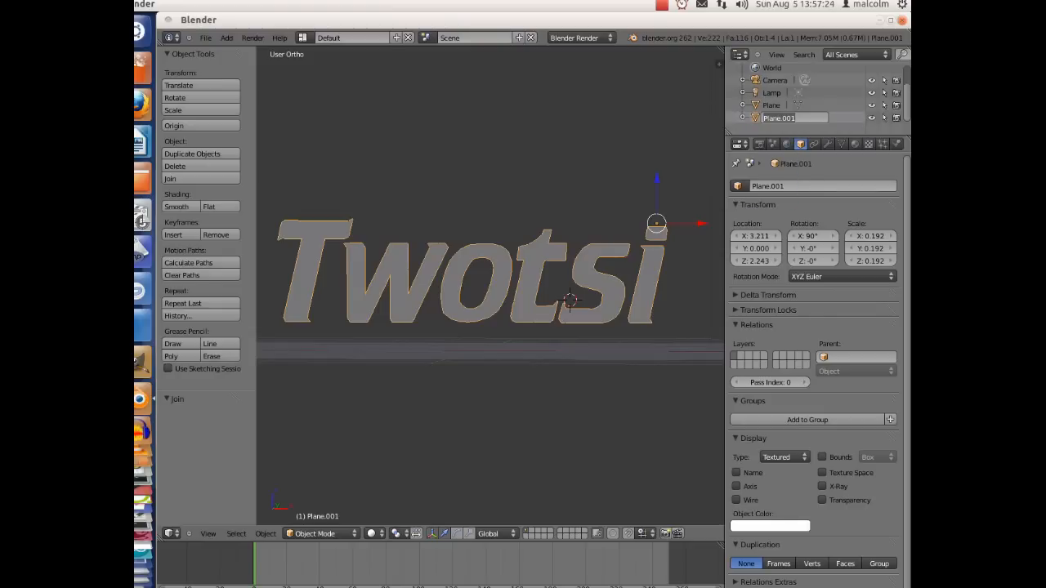
key(BackSpace)
text(Twotsi)
key(Return)
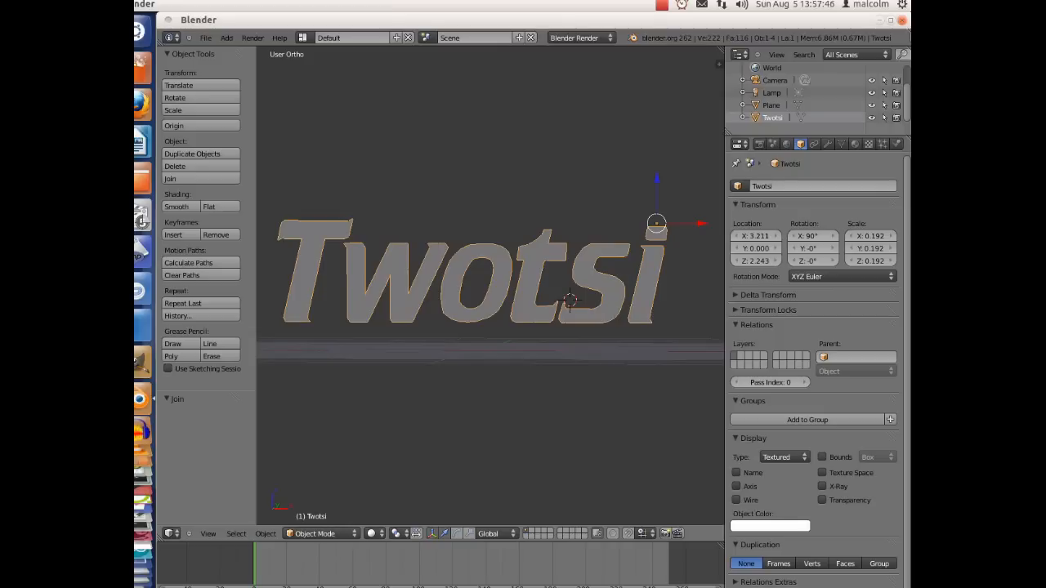
In Edit Mode, select the entire Twotsi mesh and extrude it about 0.348 along Y to give the letters depth
click(319, 534)
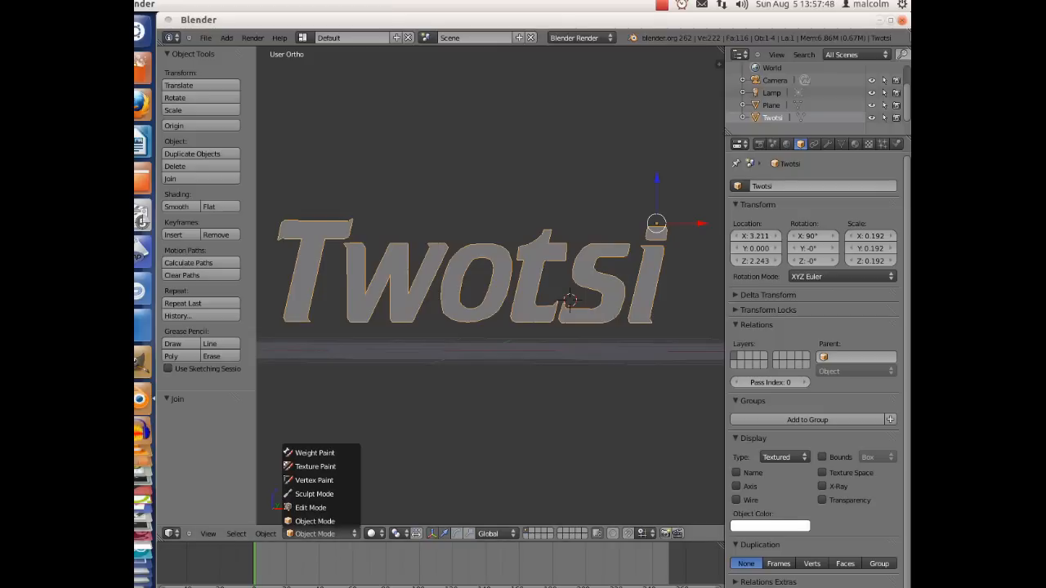
click(314, 508)
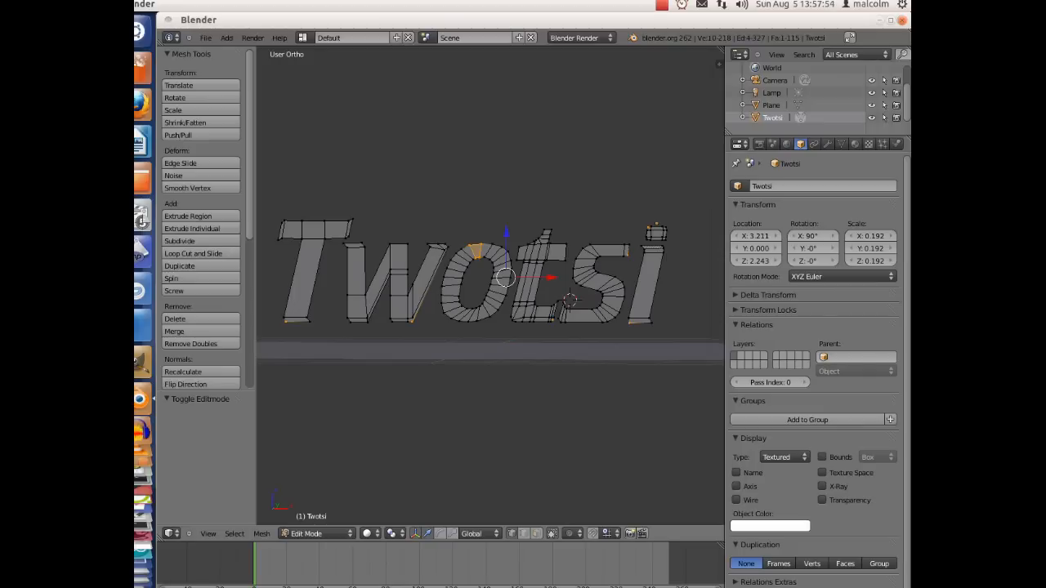
key(a)
key(a)
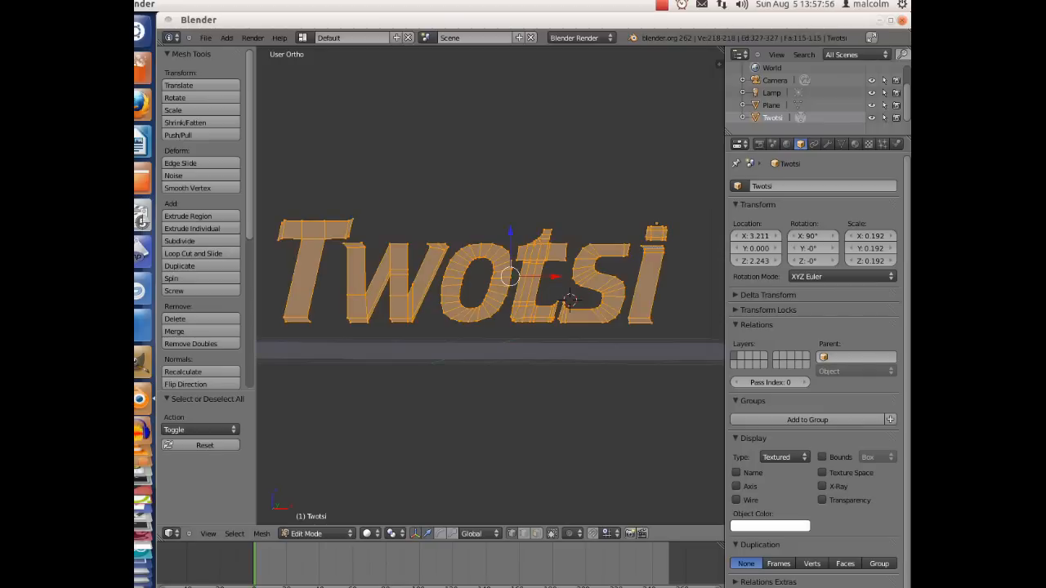
middle_drag(523, 261, 474, 294)
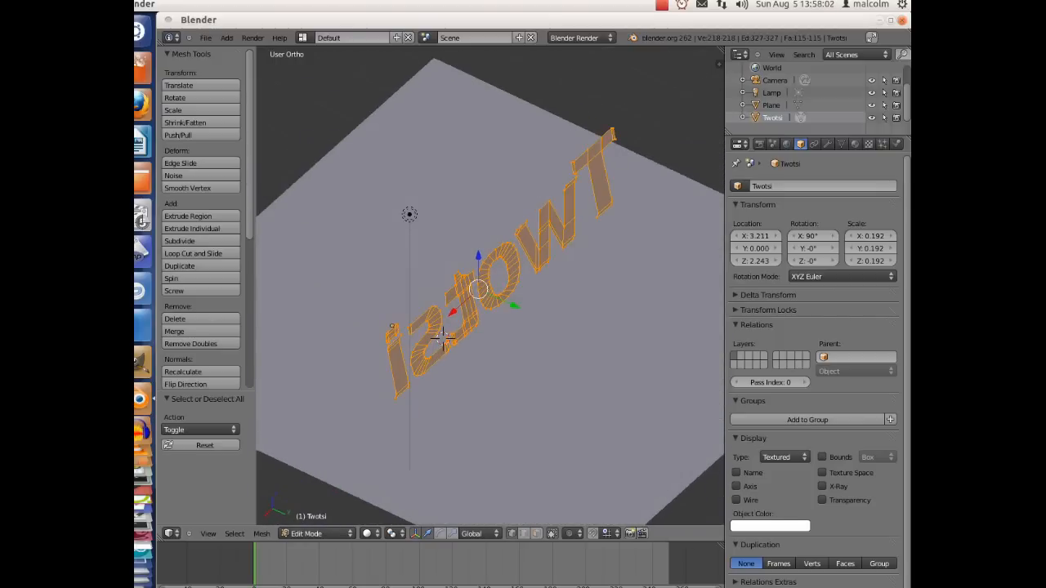
key(e)
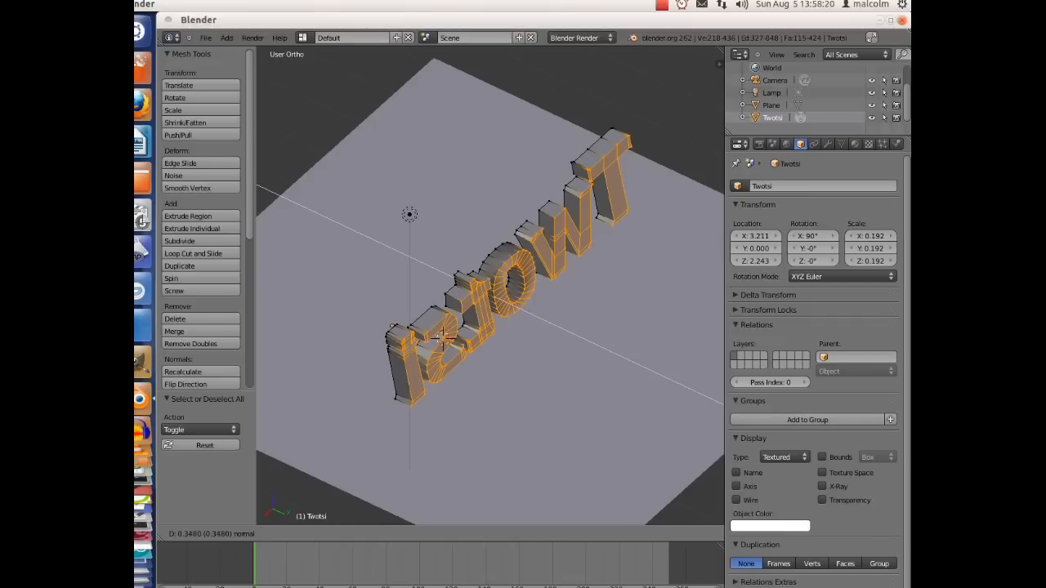
key(Return)
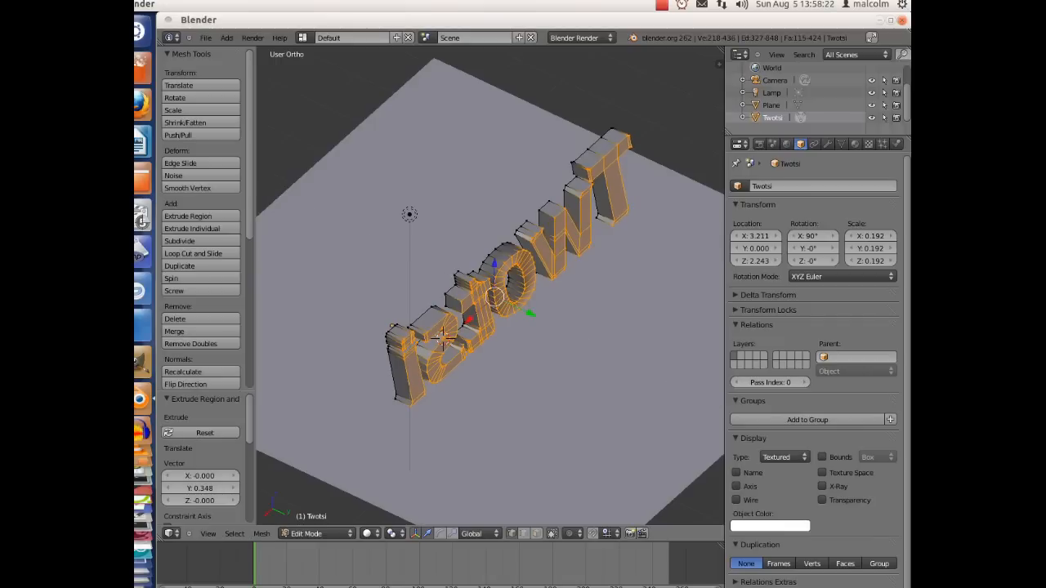
Select the entire Twotsi mesh and set its faces to flat shading
middle_drag(425, 326, 608, 271)
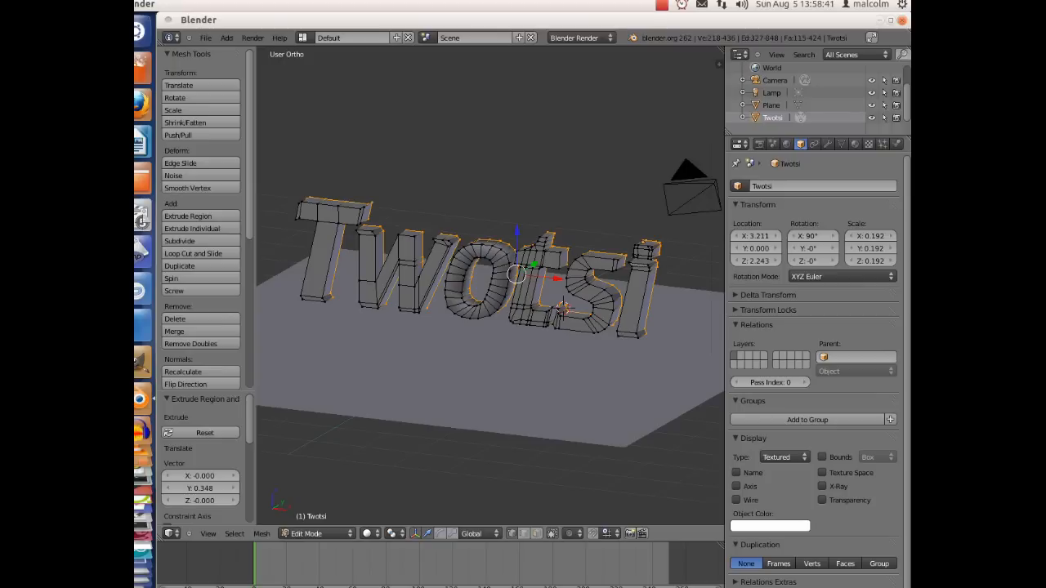
right_click(462, 317)
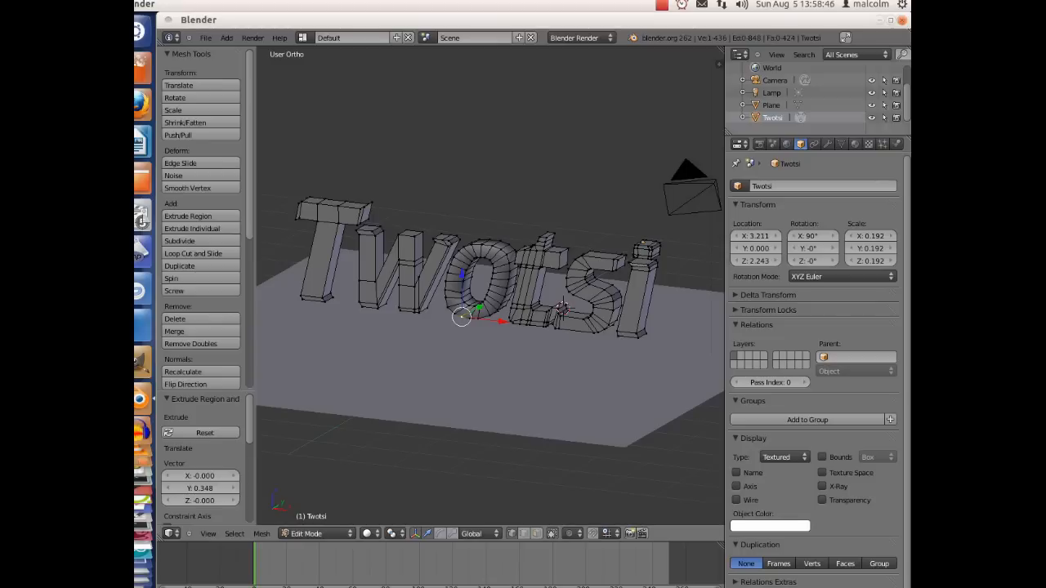
key(a)
key(a)
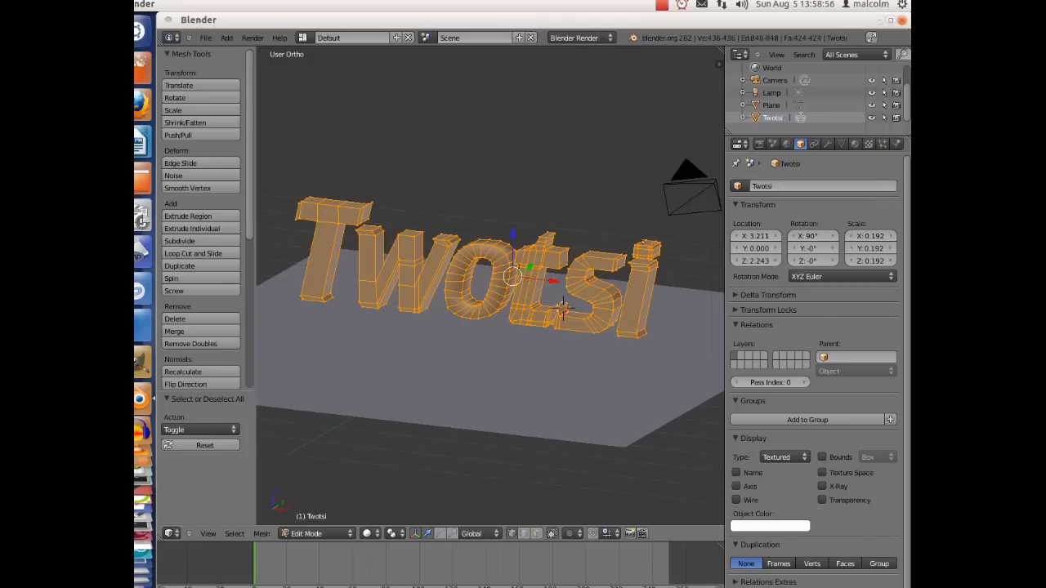
scroll(204, 245, down, 7)
scroll(205, 221, down, 3)
click(210, 196)
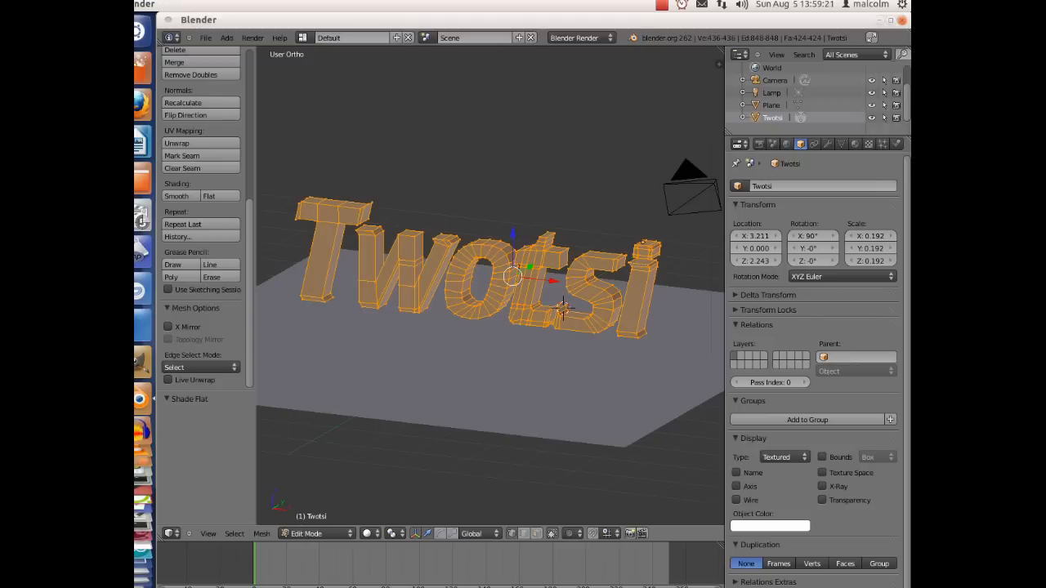
Deselect the mesh, pick the two bottom front vertices of the letter T and try an Edge Loop selection from them
middle_drag(561, 306, 568, 298)
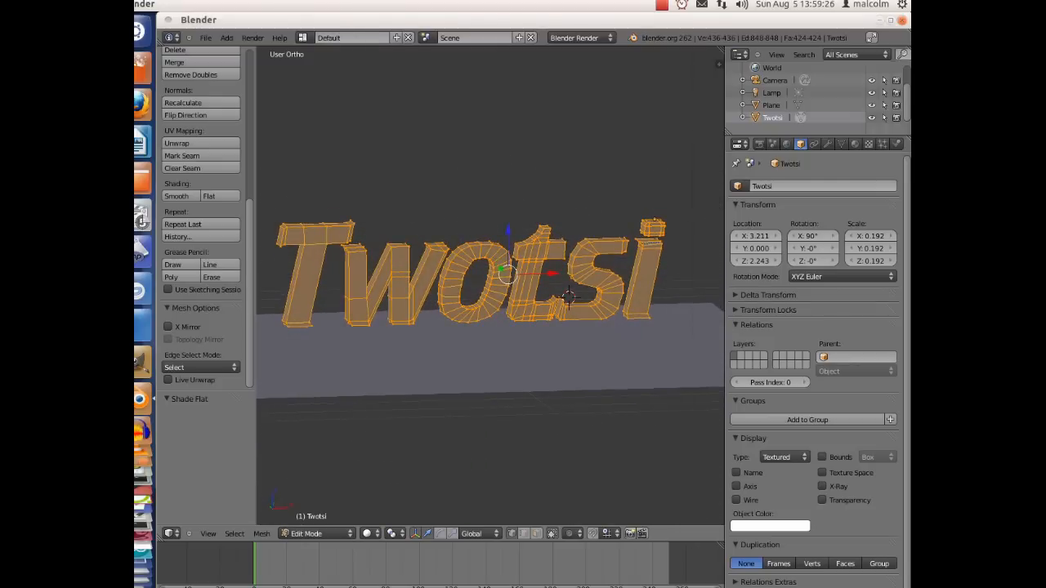
key(a)
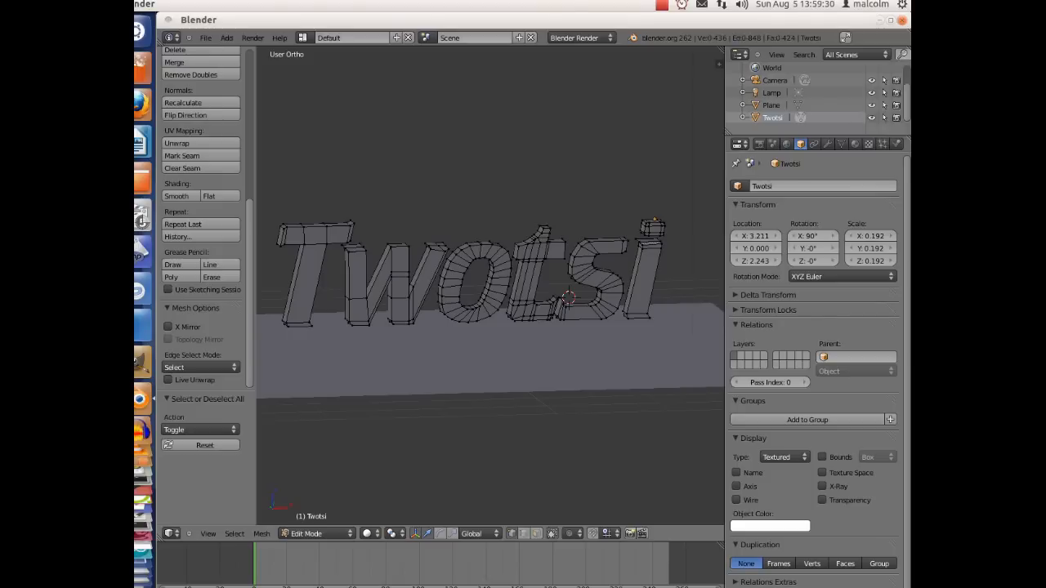
scroll(491, 286, up, 3)
shift+middle_drag(392, 286, 594, 273)
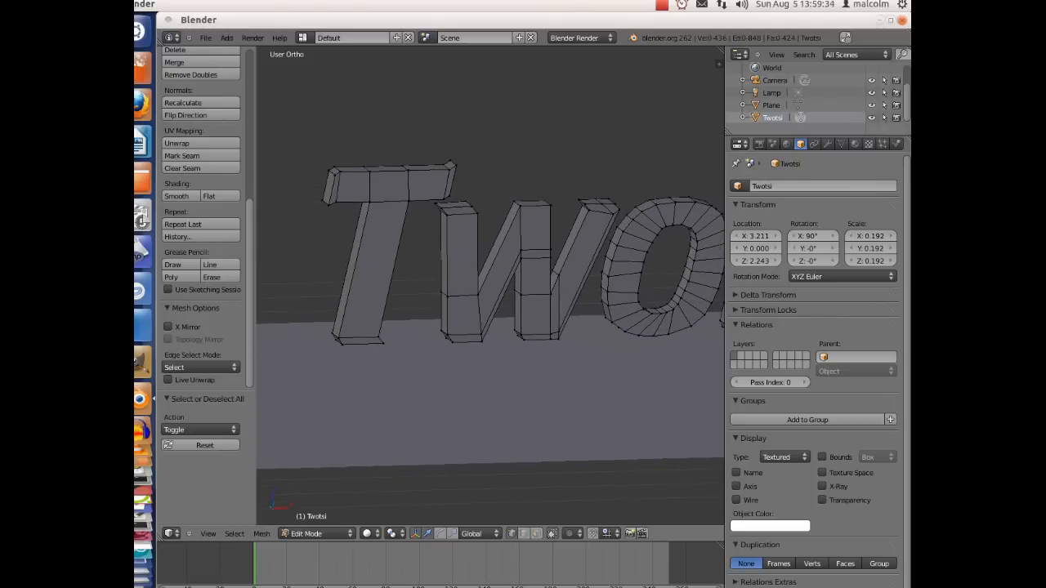
right_click(335, 339)
shift+right_click(381, 338)
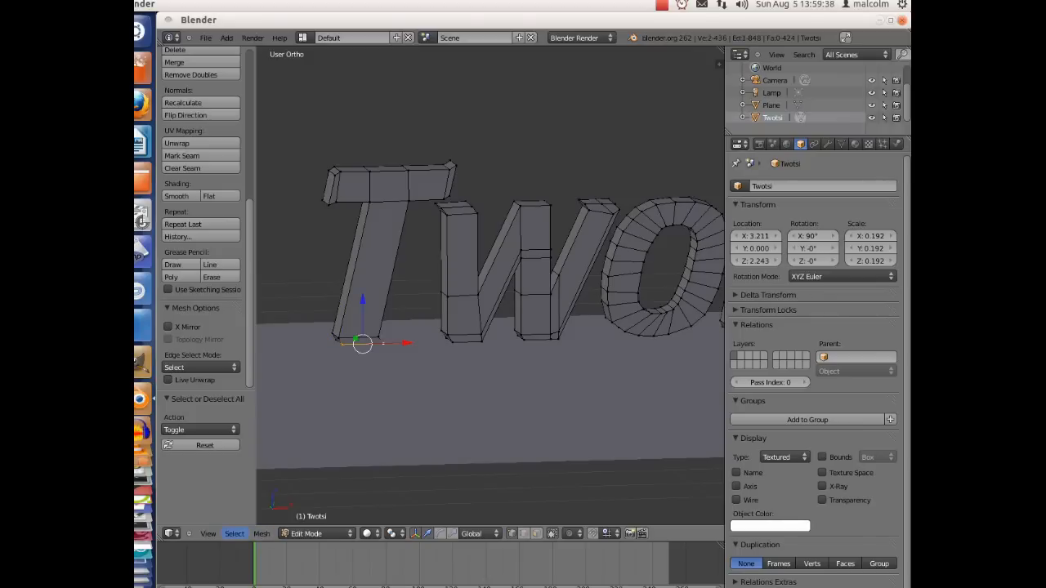
click(234, 533)
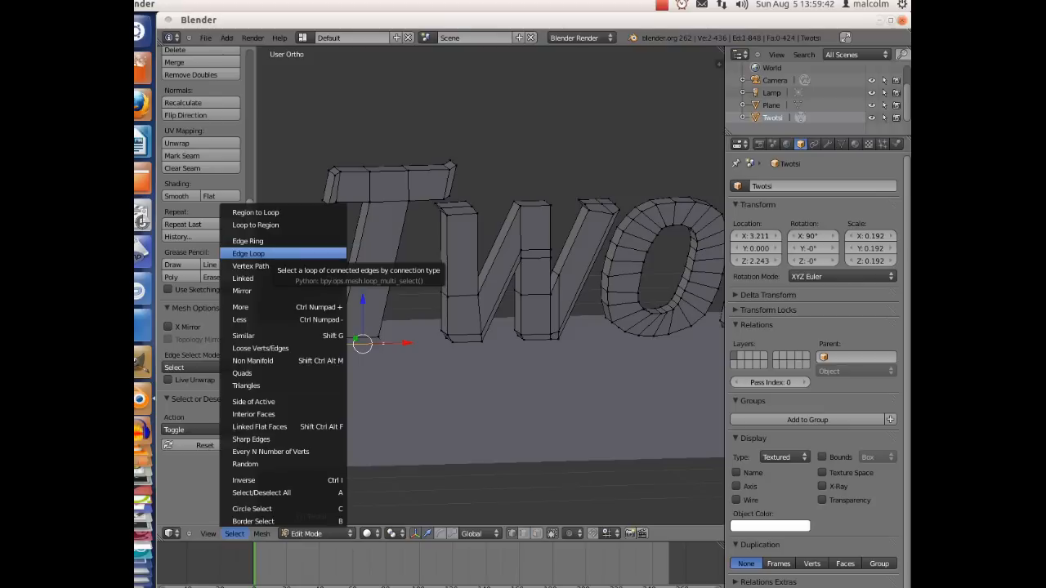
click(262, 253)
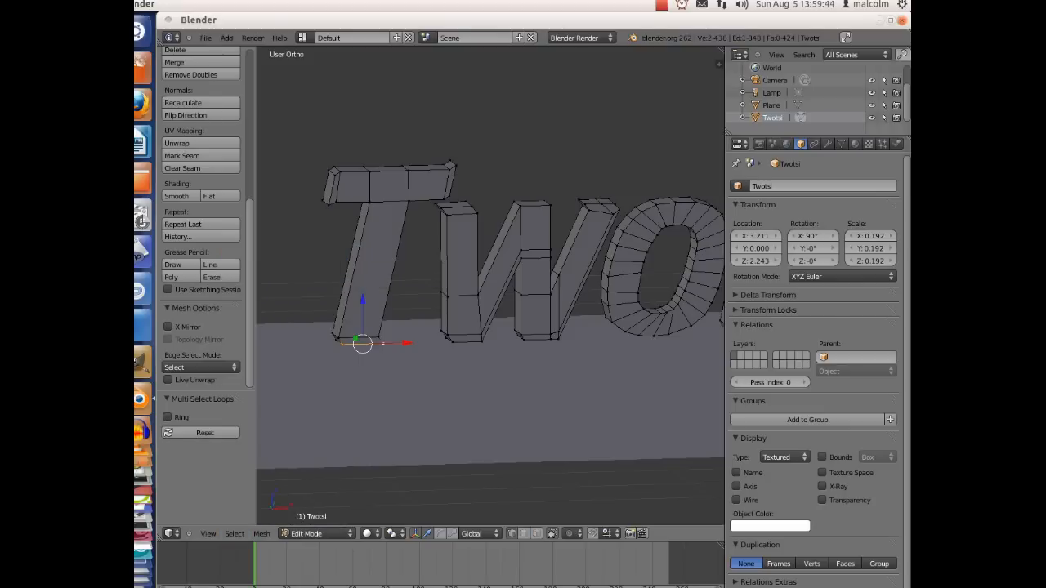
Extend the selection vertex by vertex around the front outline of the letter T and look through the mesh face commands
shift+right_click(339, 338)
shift+right_click(370, 202)
shift+right_click(328, 203)
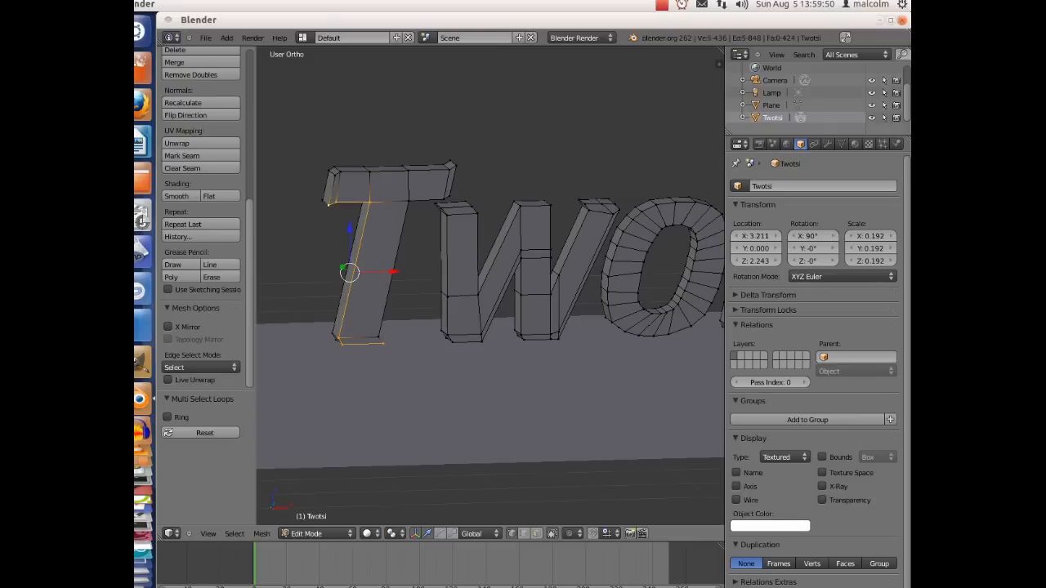
shift+right_click(334, 175)
shift+right_click(340, 173)
shift+right_click(370, 172)
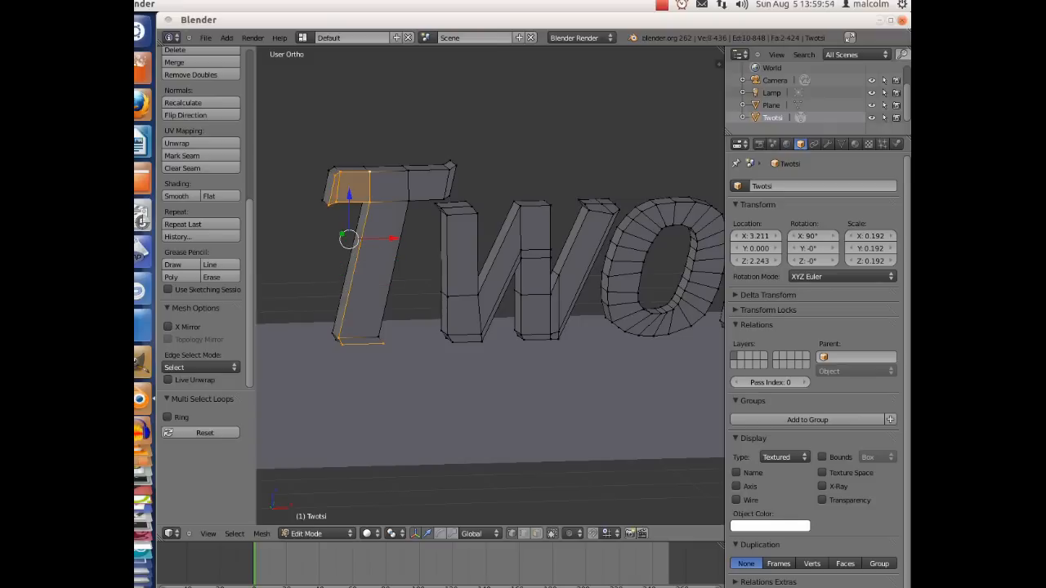
shift+right_click(408, 170)
shift+right_click(450, 169)
shift+right_click(455, 165)
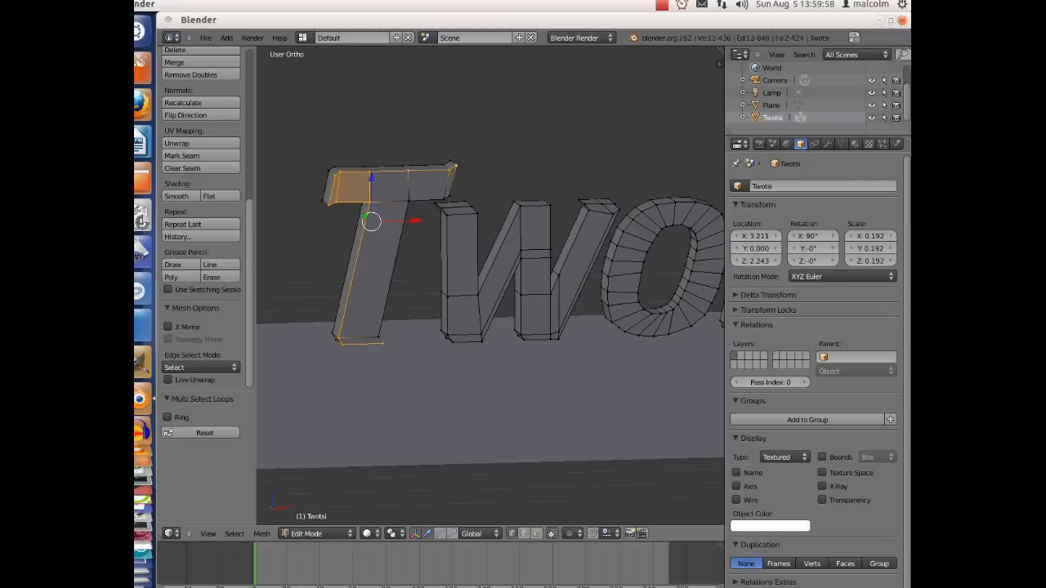
shift+right_click(449, 197)
shift+right_click(444, 199)
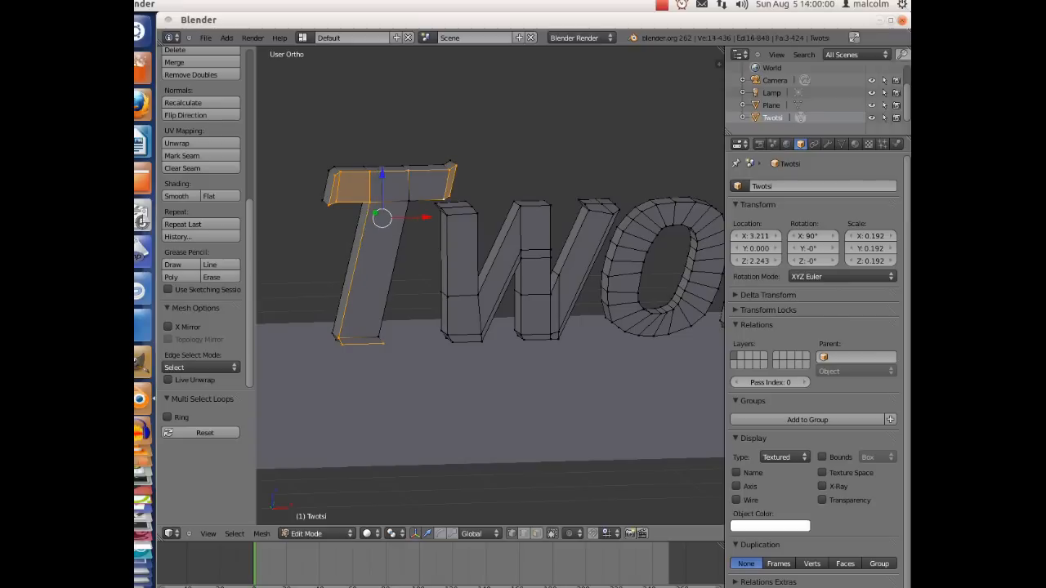
shift+right_click(409, 201)
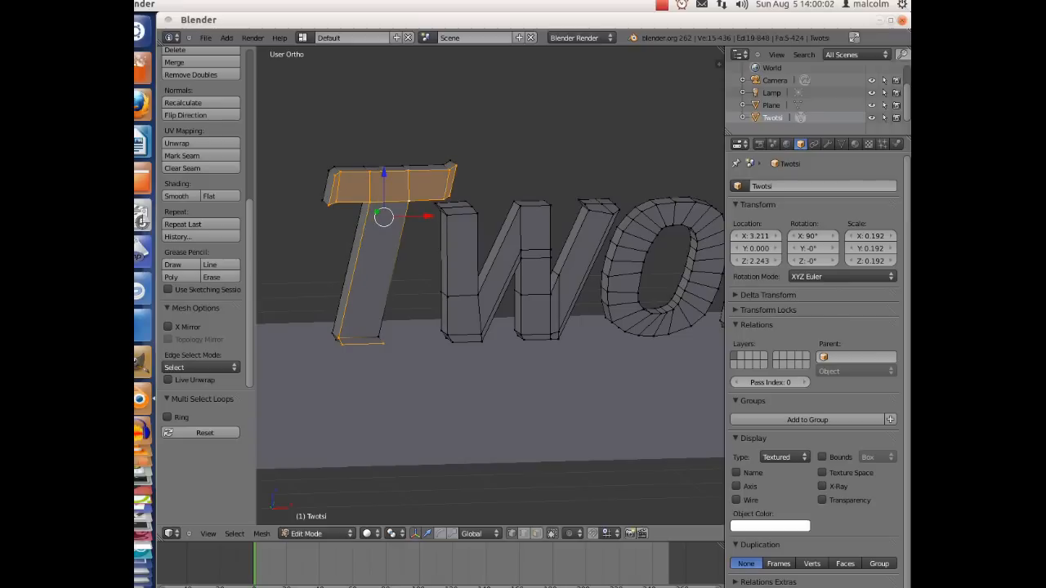
shift+right_click(378, 337)
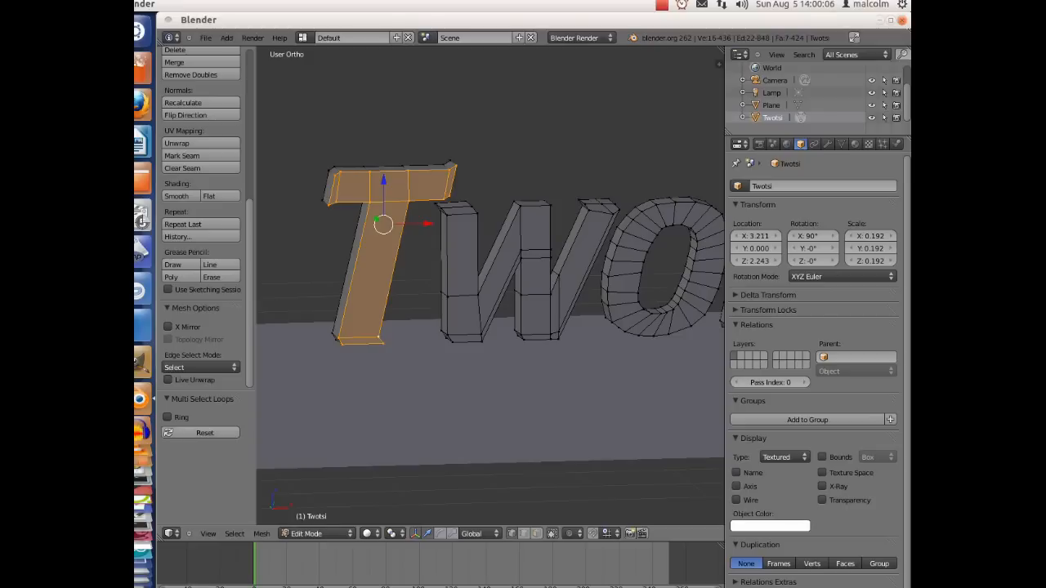
click(261, 533)
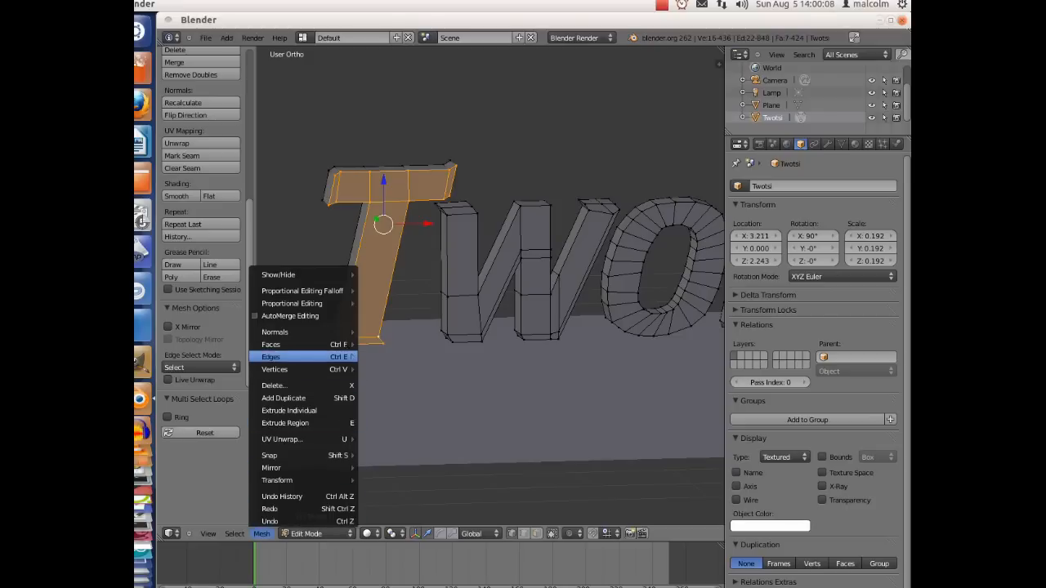
mouse_move(294, 344)
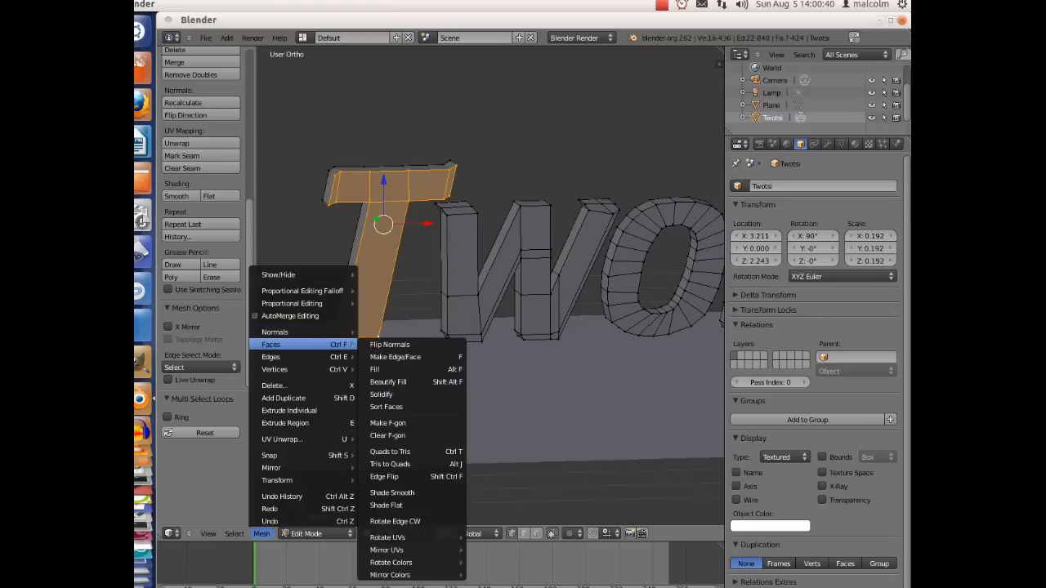
key(Escape)
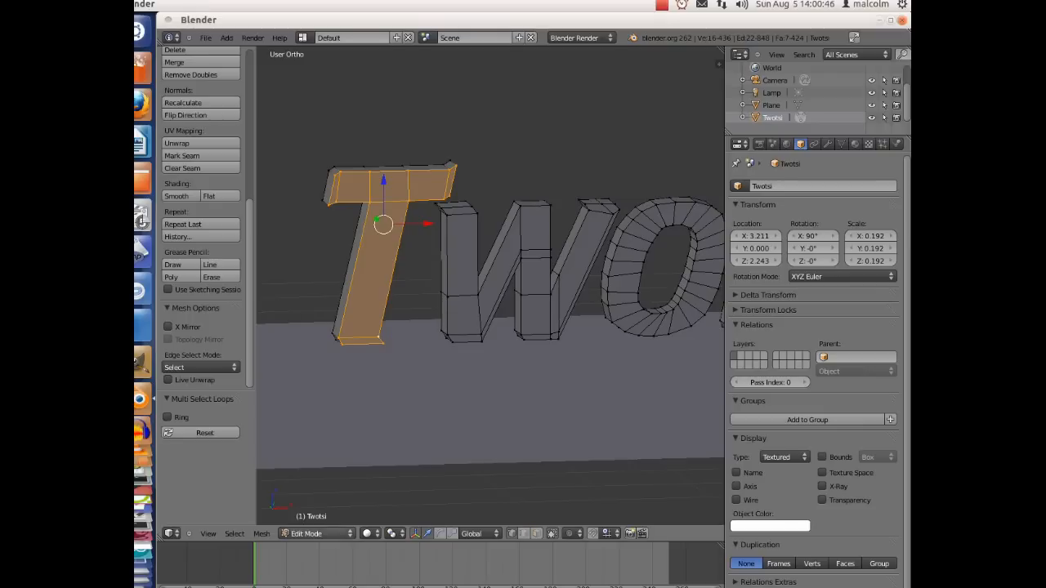
Return the Twotsi lettering to Object Mode and add a Bevel modifier to it
click(318, 534)
click(311, 520)
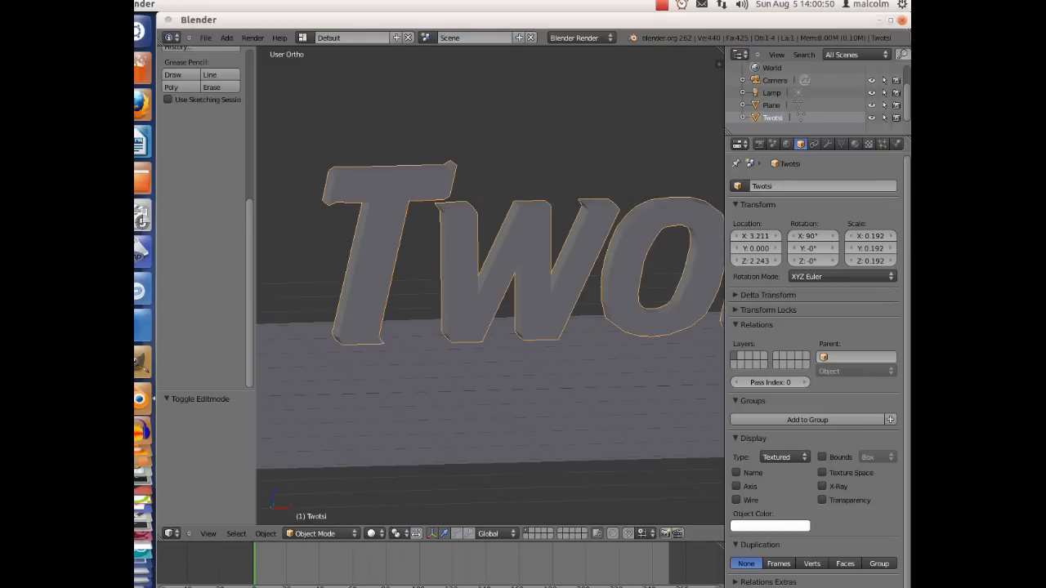
click(828, 144)
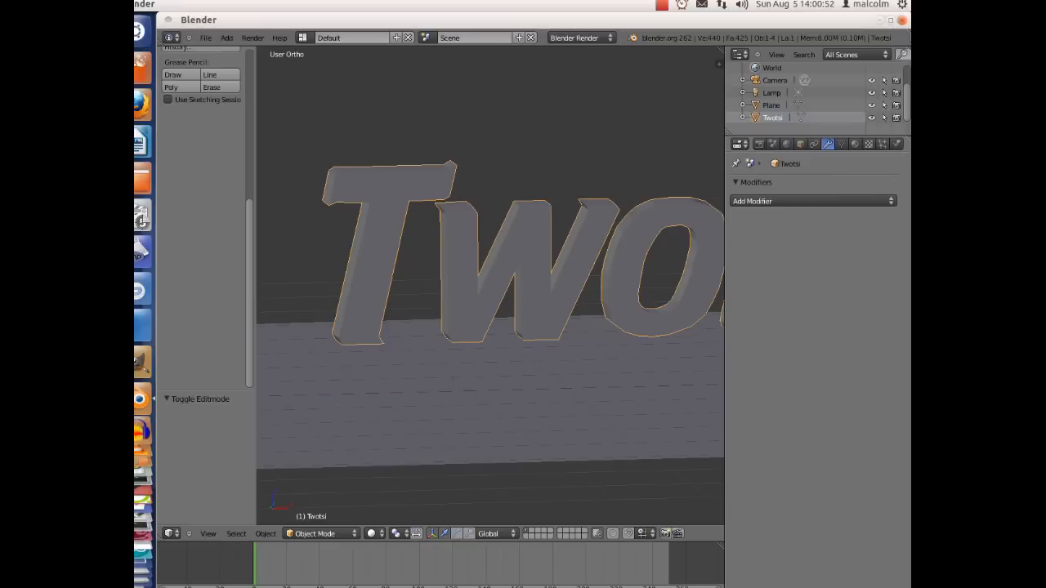
click(813, 201)
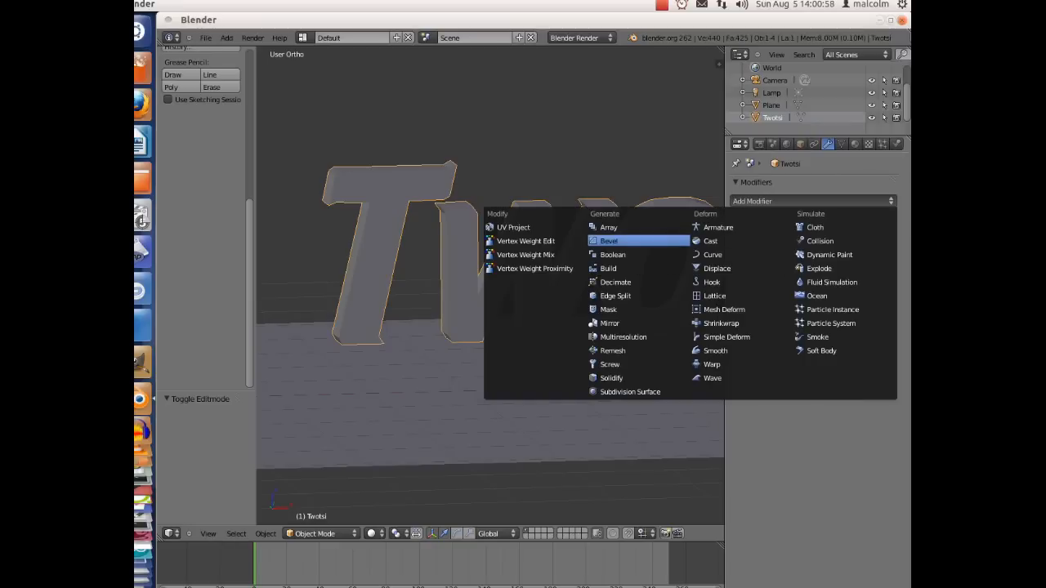
click(638, 241)
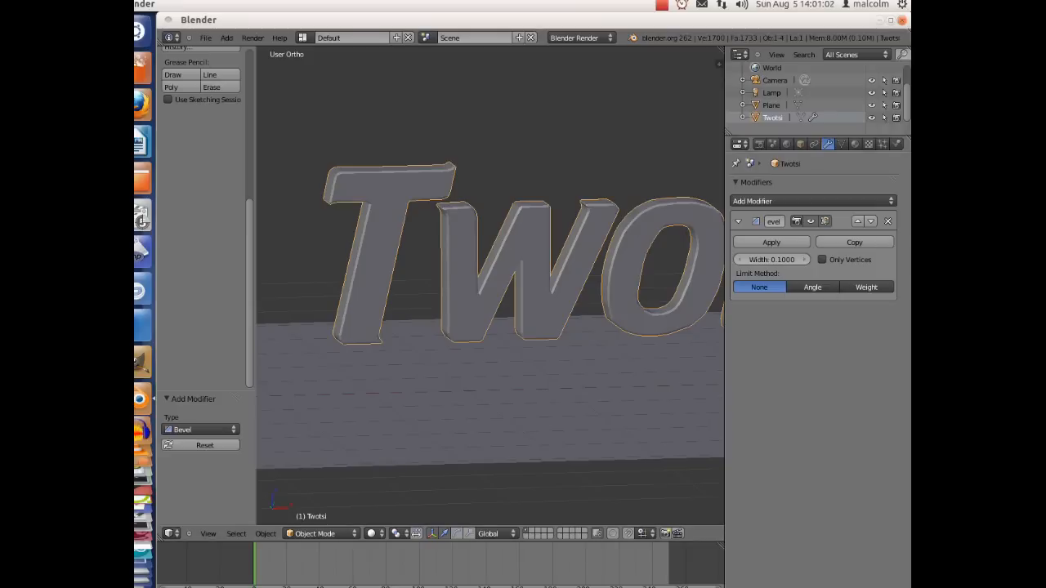
Set the Bevel modifier's width to 0.12 and apply it to the lettering
drag(772, 260, 834, 260)
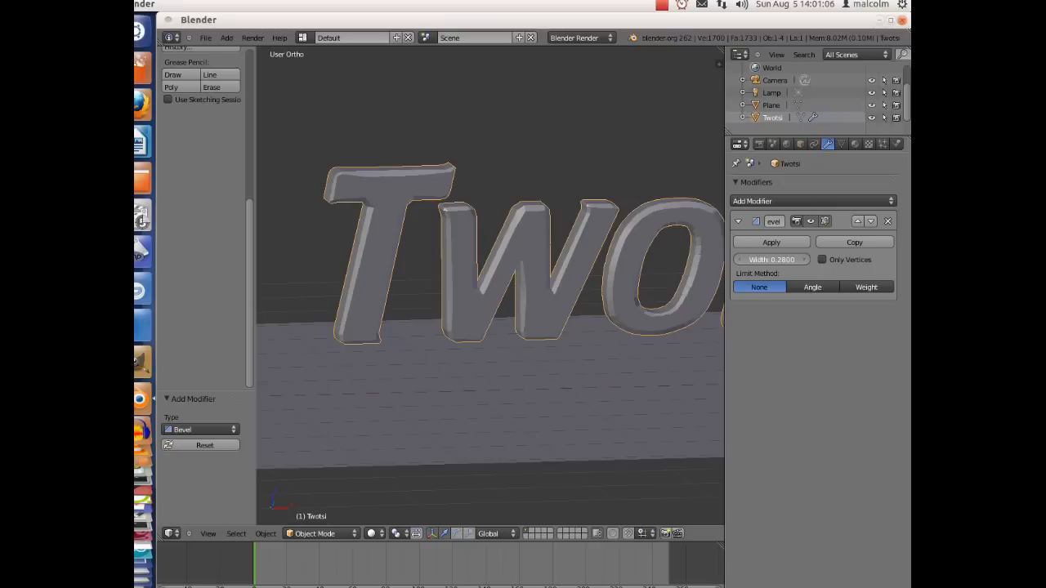
drag(771, 260, 717, 260)
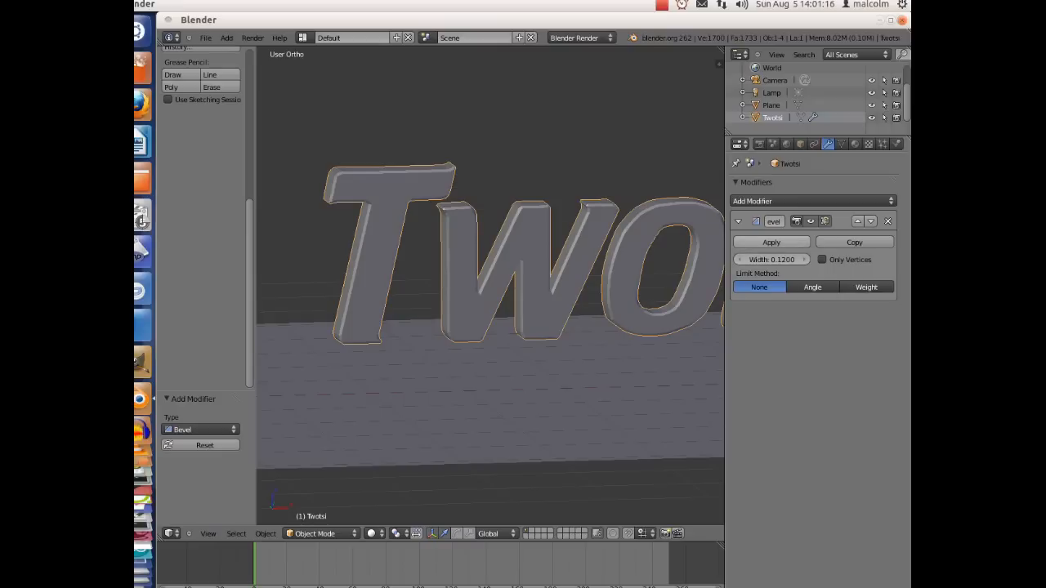
click(771, 242)
middle_drag(563, 270, 613, 288)
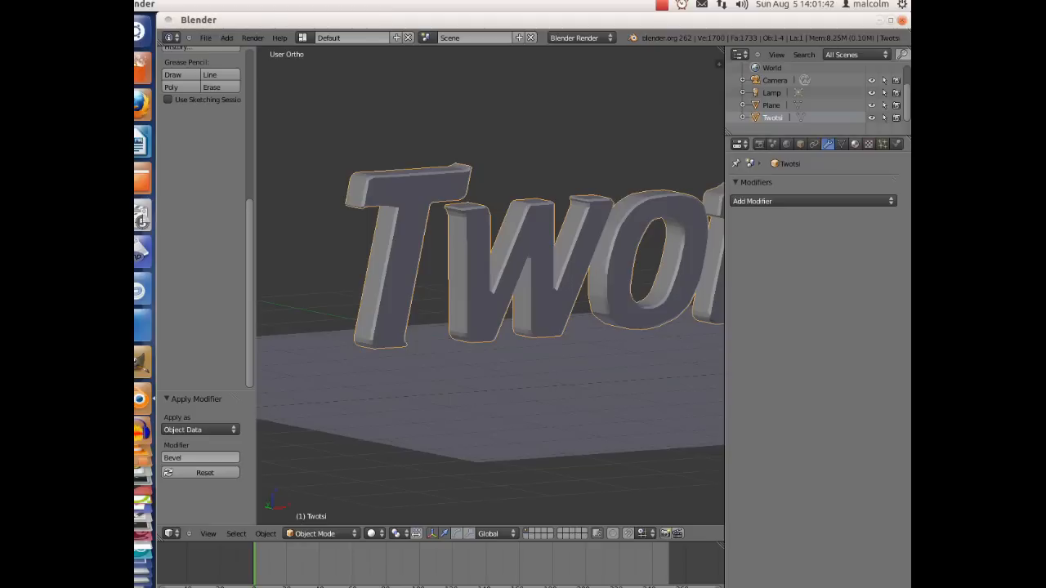
Create a new material for the lettering with diffuse intensity 0.48 and specular intensity 1.0
click(855, 145)
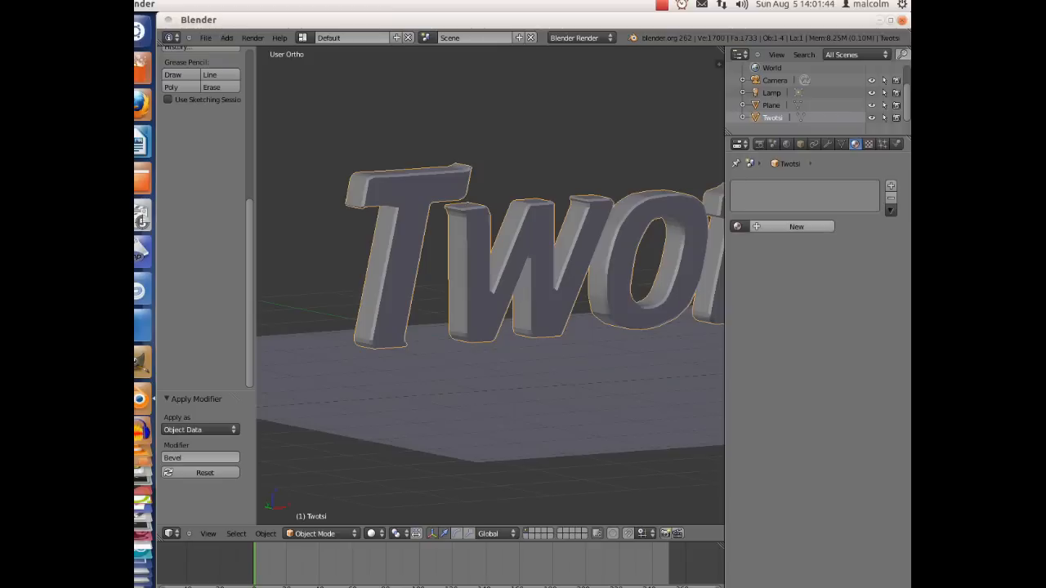
click(796, 227)
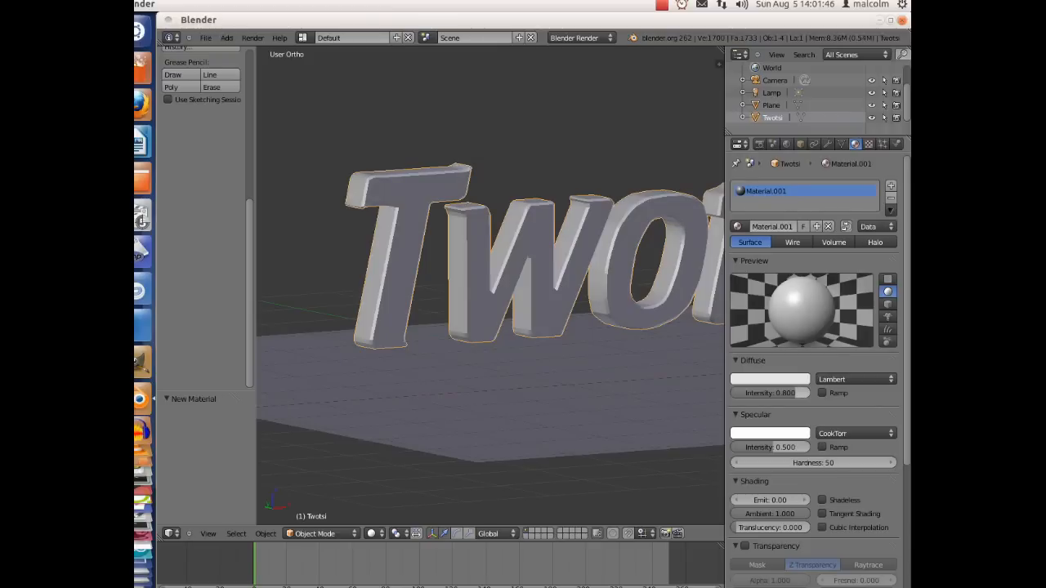
drag(773, 393, 746, 393)
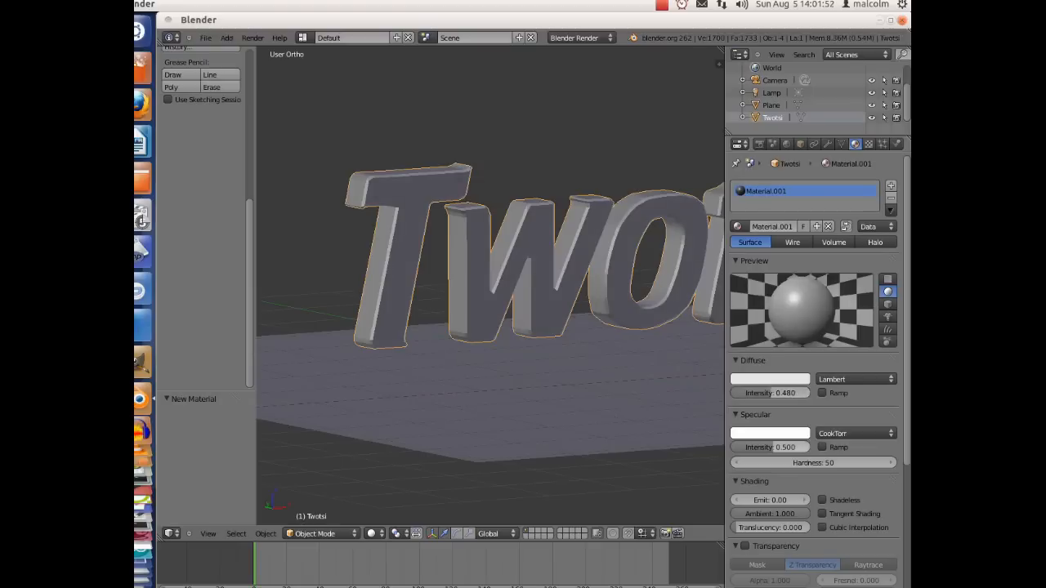
drag(772, 448, 820, 448)
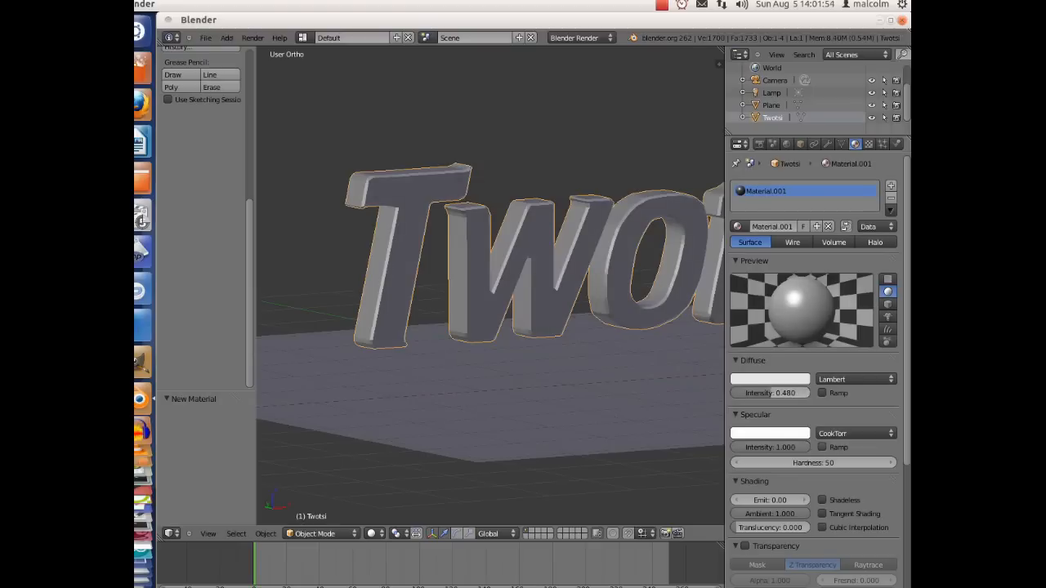
Enable Mirror on the lettering's material with reflectivity about 0.848 and a pale blue mirror colour
scroll(818, 368, down, 6)
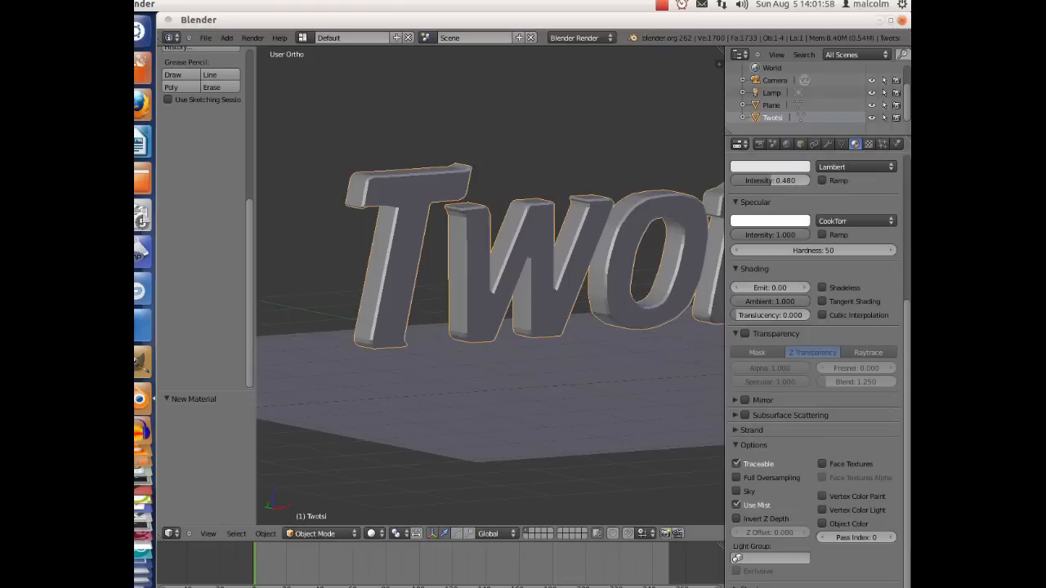
click(745, 400)
click(735, 401)
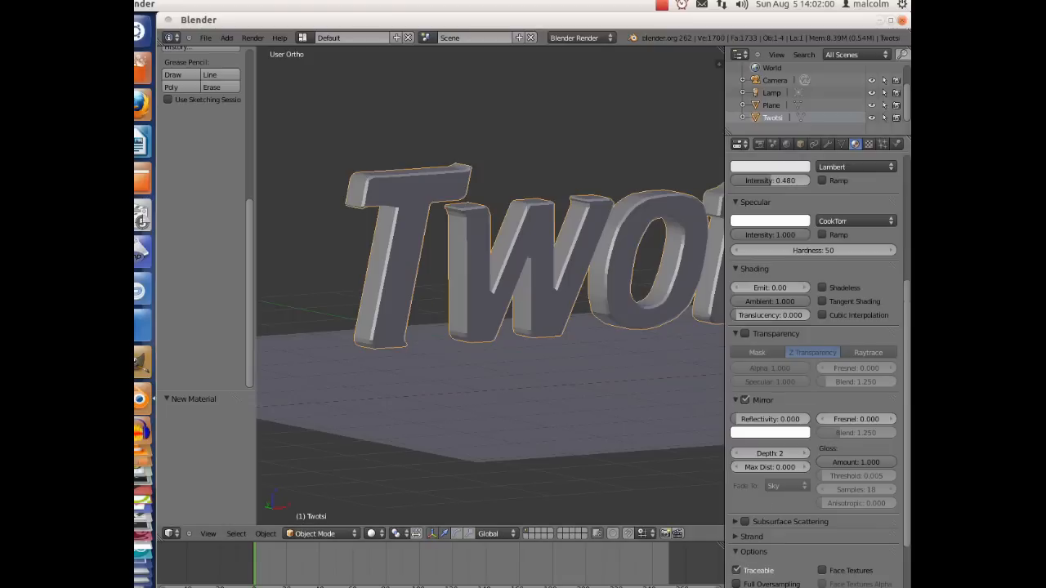
drag(748, 419, 799, 419)
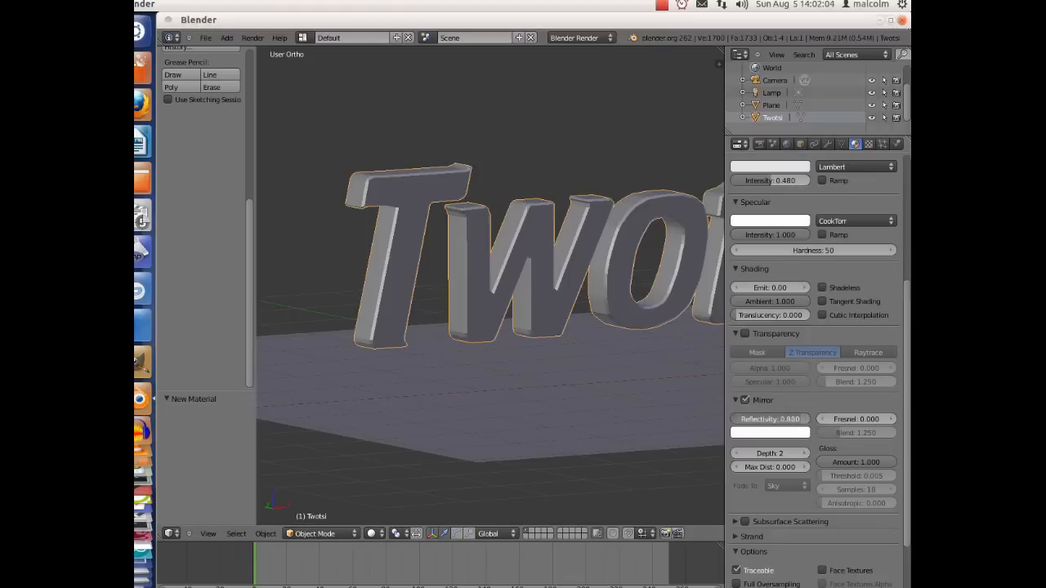
click(770, 432)
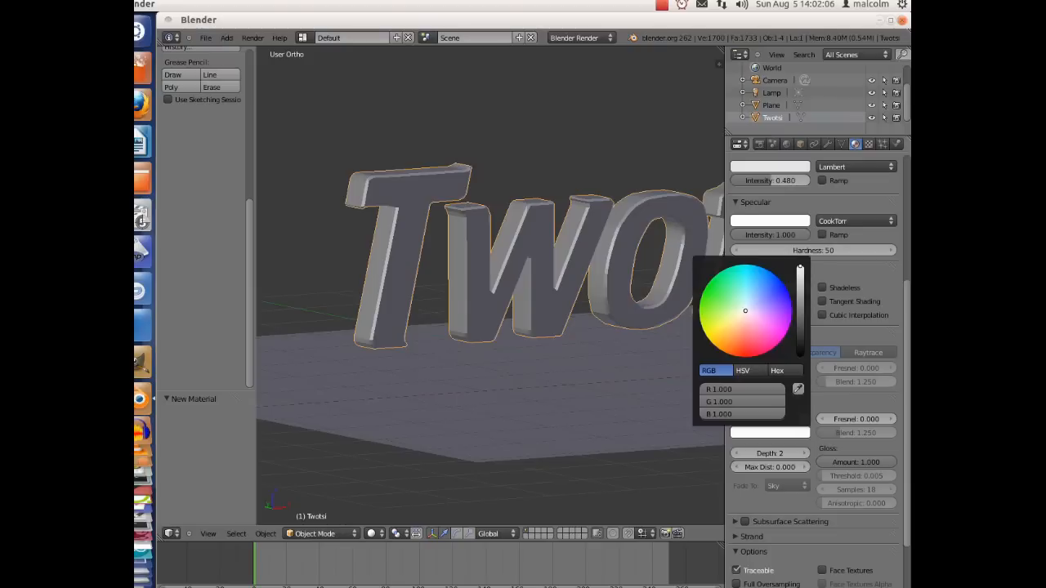
drag(745, 310, 751, 303)
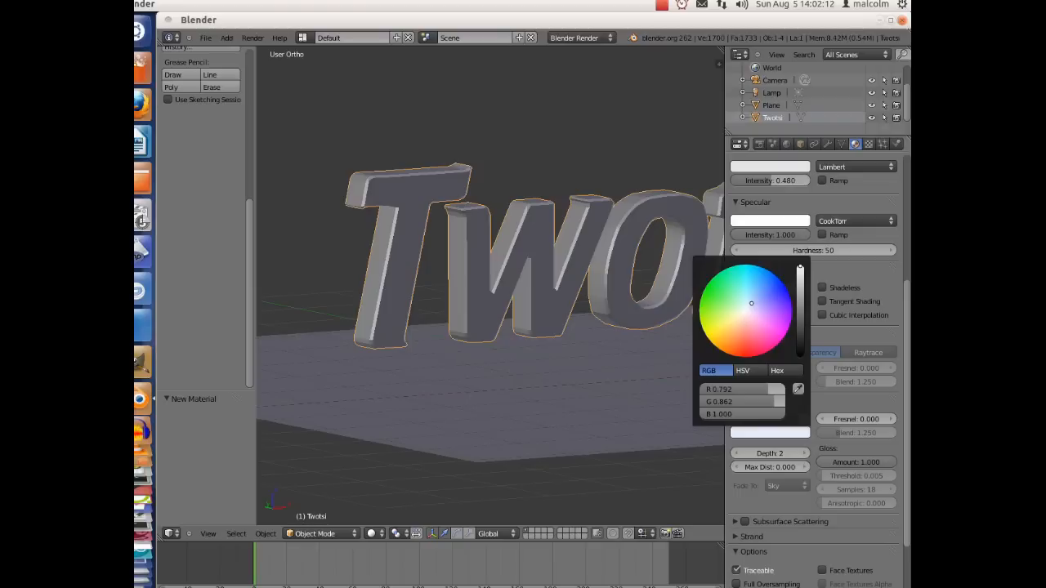
drag(751, 303, 756, 300)
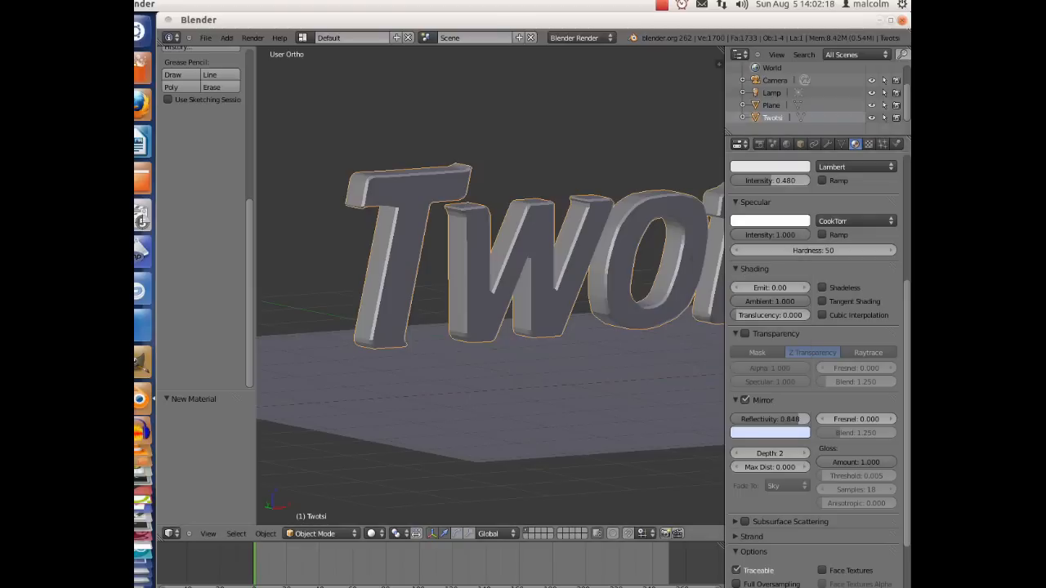
Switch the 3D view to the camera and render an image of the scene
click(208, 534)
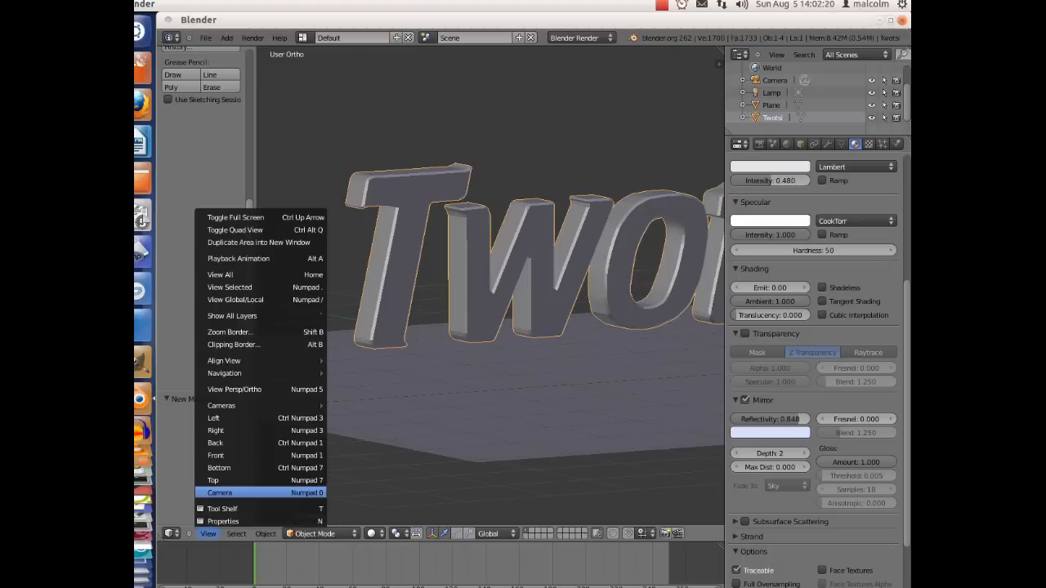
click(245, 492)
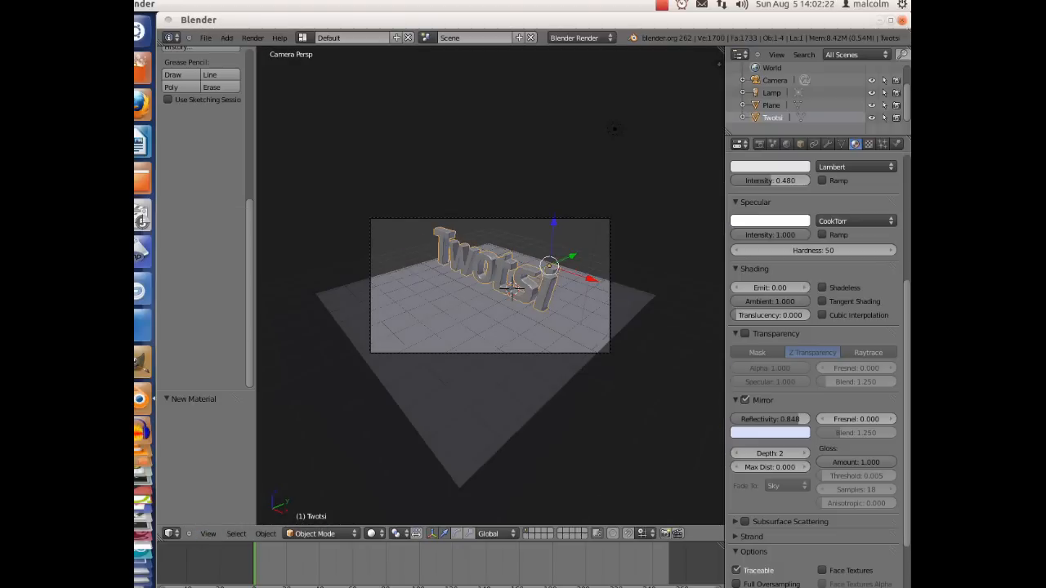
click(253, 37)
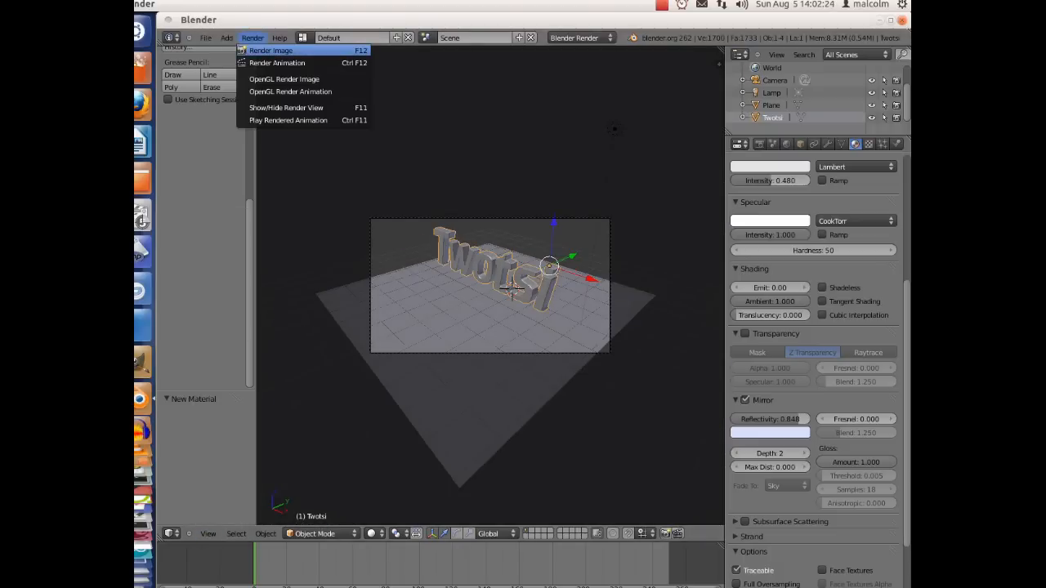
click(270, 50)
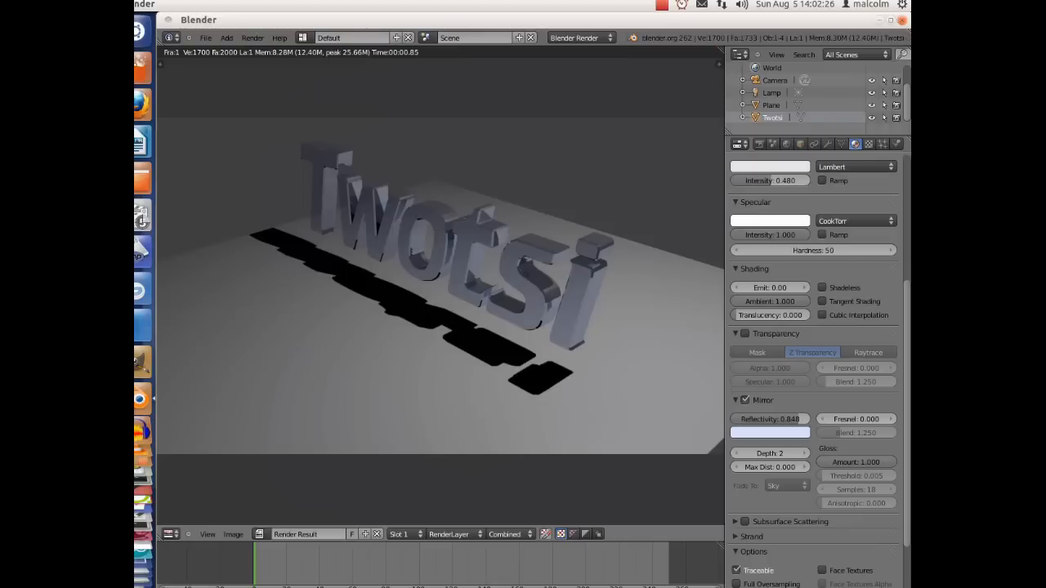